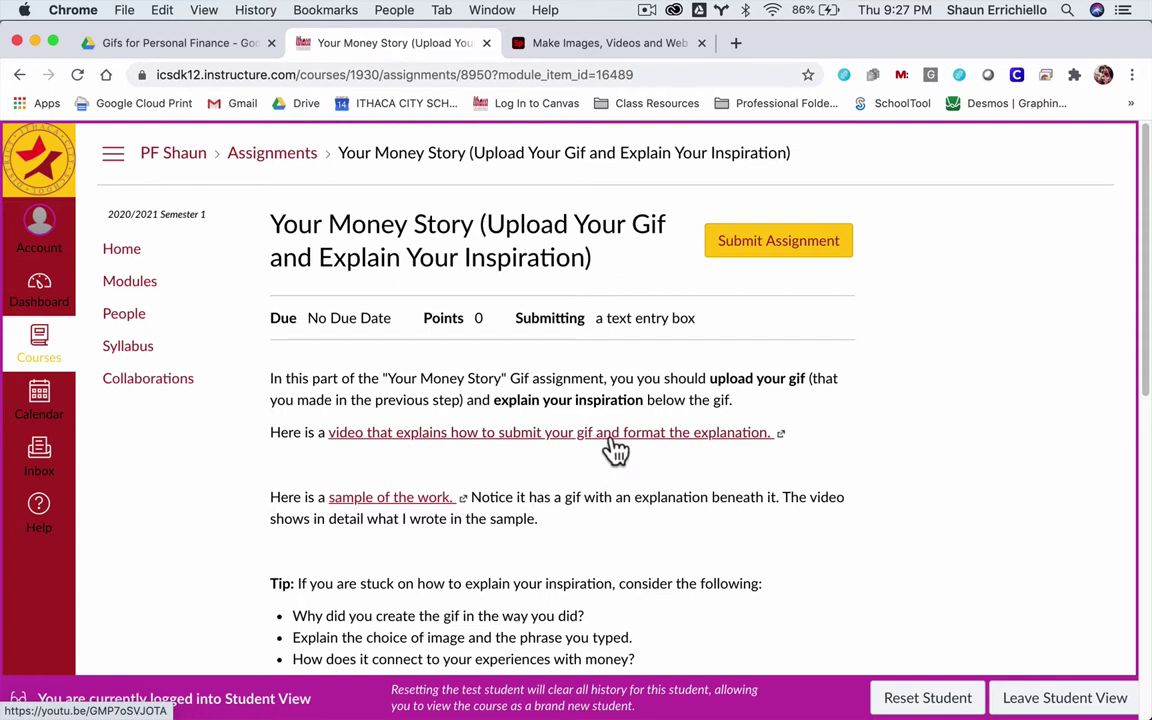
- Start a text entry submission for Your Money Story and scroll down to the empty editor
{"action": "left_click", "coordinate": [750, 250]}
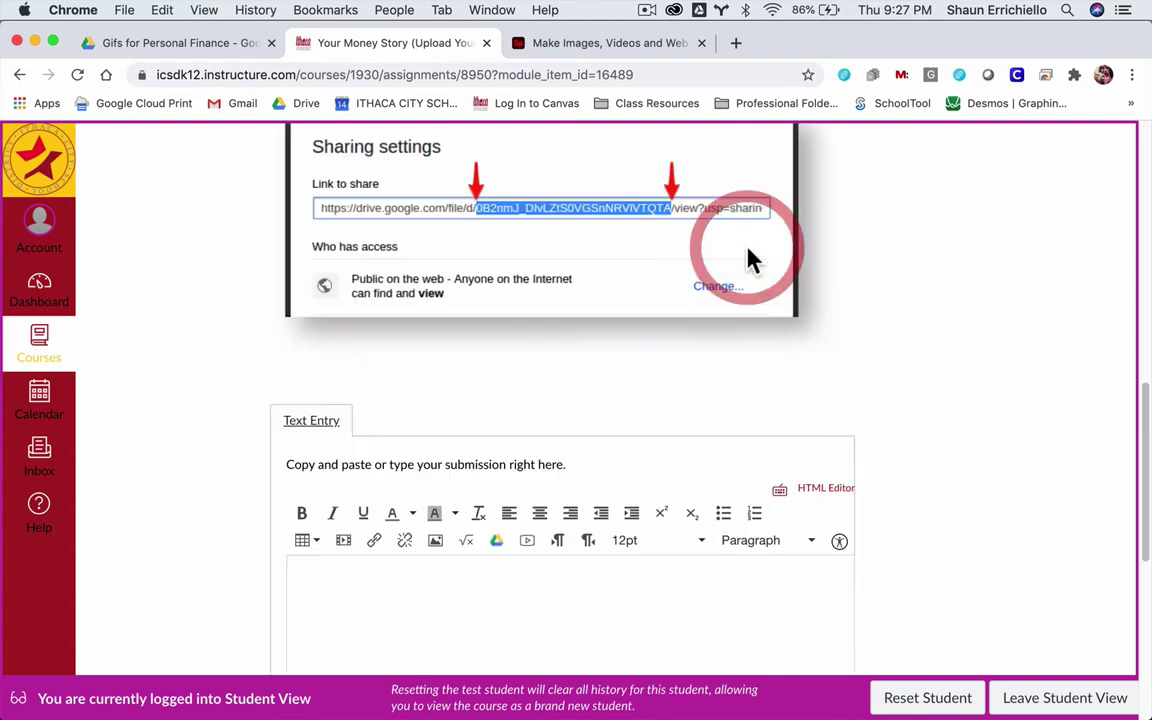
{"action": "scroll", "coordinate": [250, 372], "scroll_direction": "down", "scroll_amount": 5}
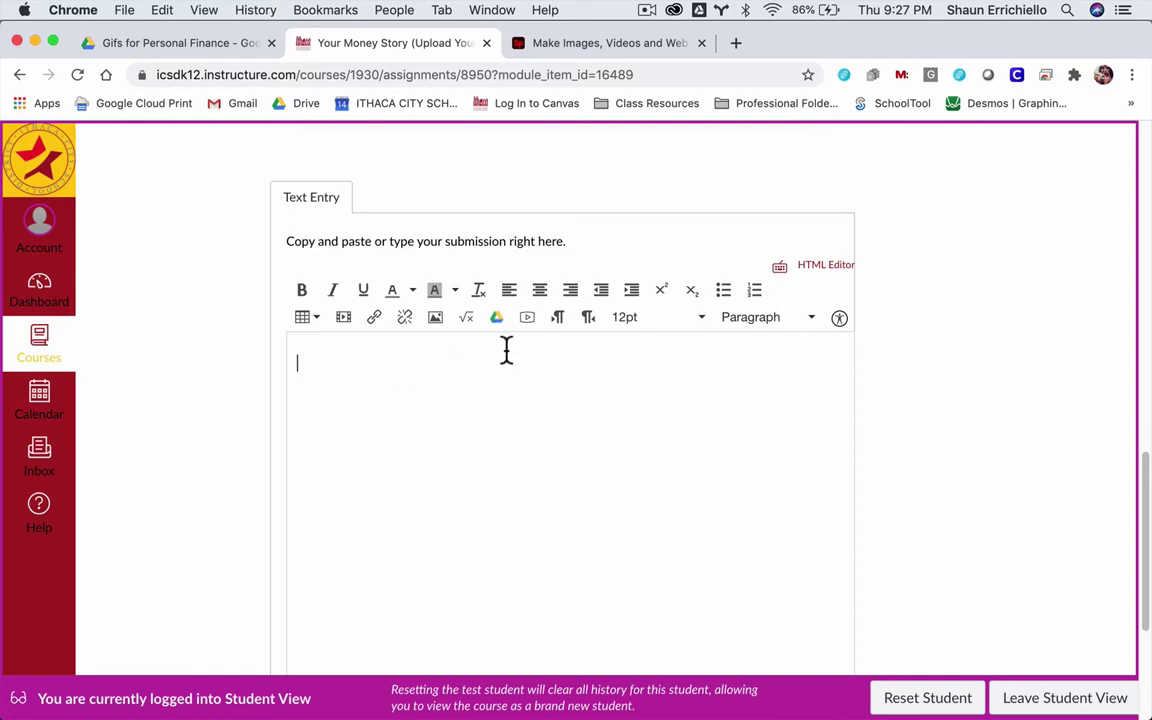
{"action": "scroll", "coordinate": [557, 346], "scroll_direction": "up", "scroll_amount": 14}
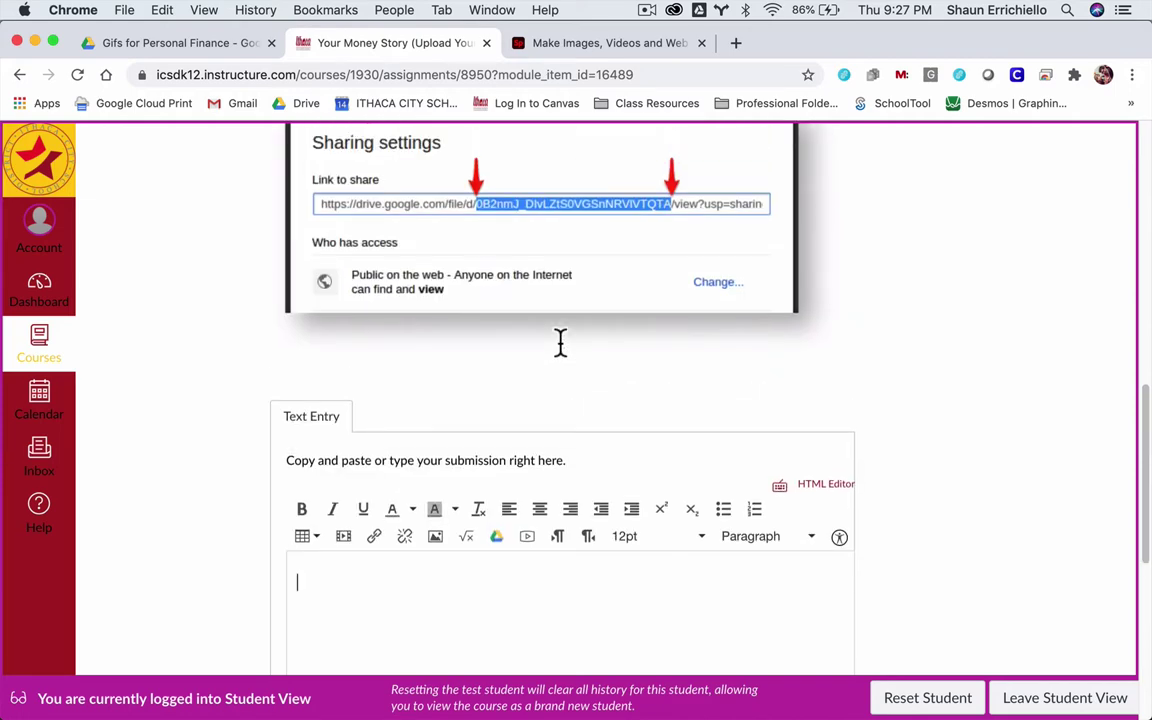
{"action": "scroll", "coordinate": [520, 350], "scroll_direction": "down", "scroll_amount": 4}
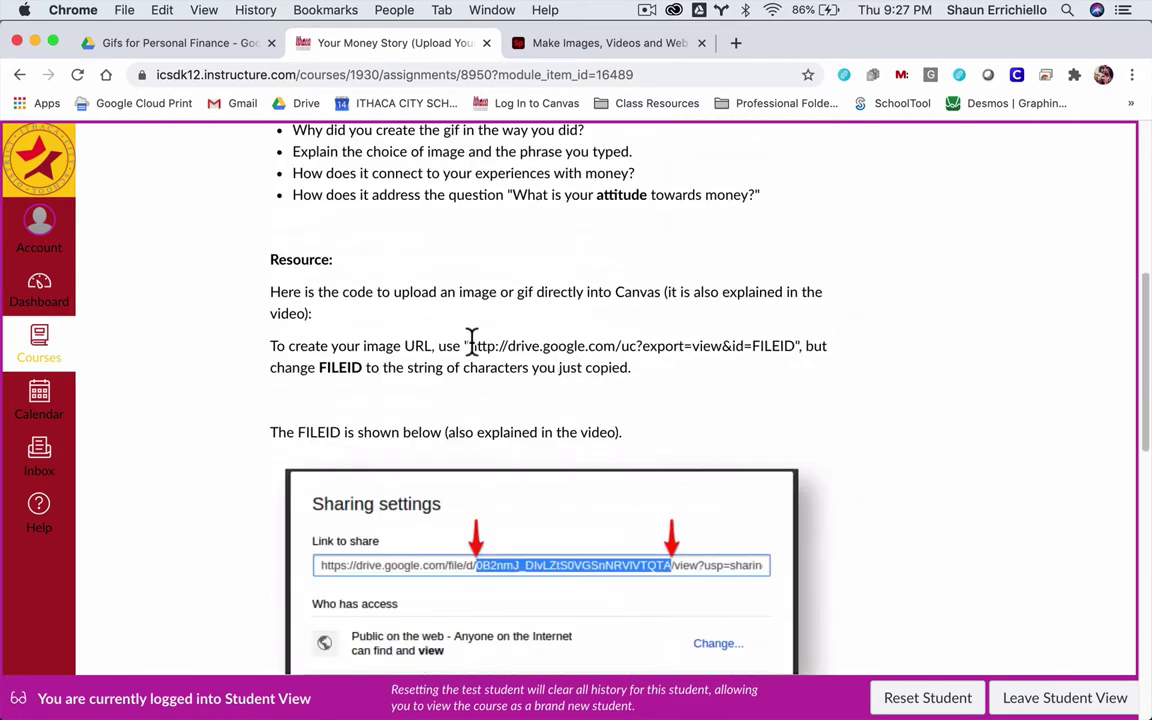
{"action": "left_click_drag", "start_coordinate": [472, 346], "coordinate": [790, 346]}
{"action": "key", "text": "super+c"}
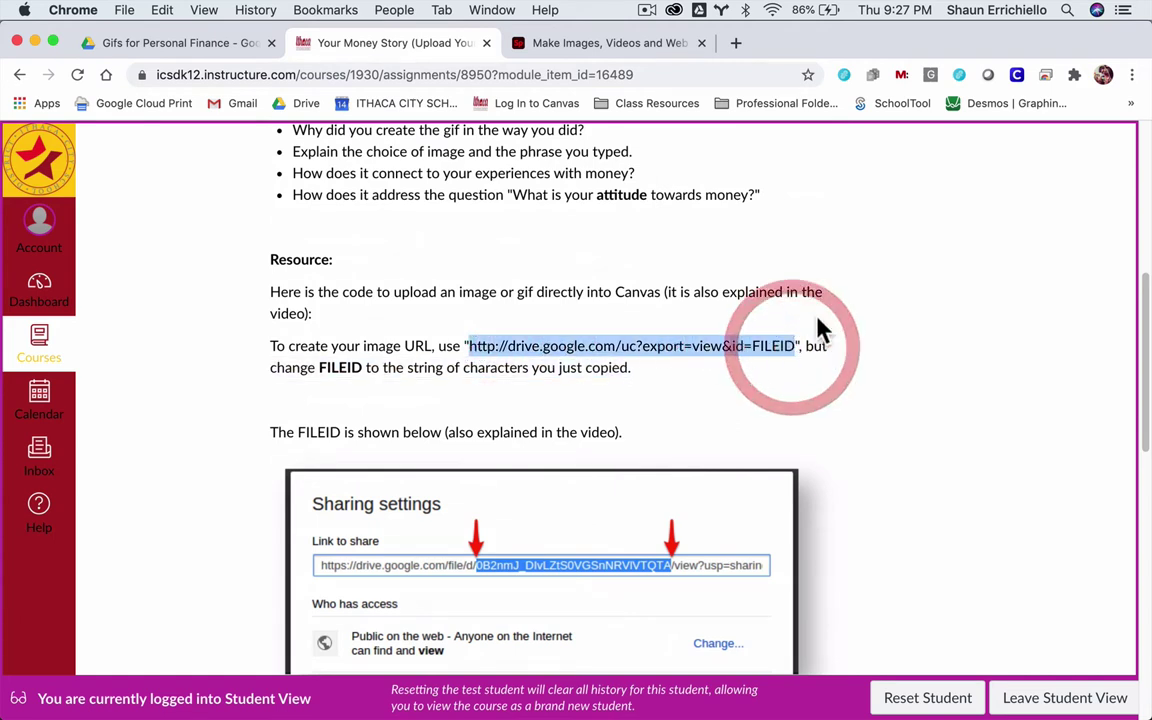
{"action": "scroll", "coordinate": [648, 320], "scroll_direction": "down", "scroll_amount": 15}
{"action": "key", "text": "super+v"}
{"action": "left_click", "coordinate": [630, 329]}
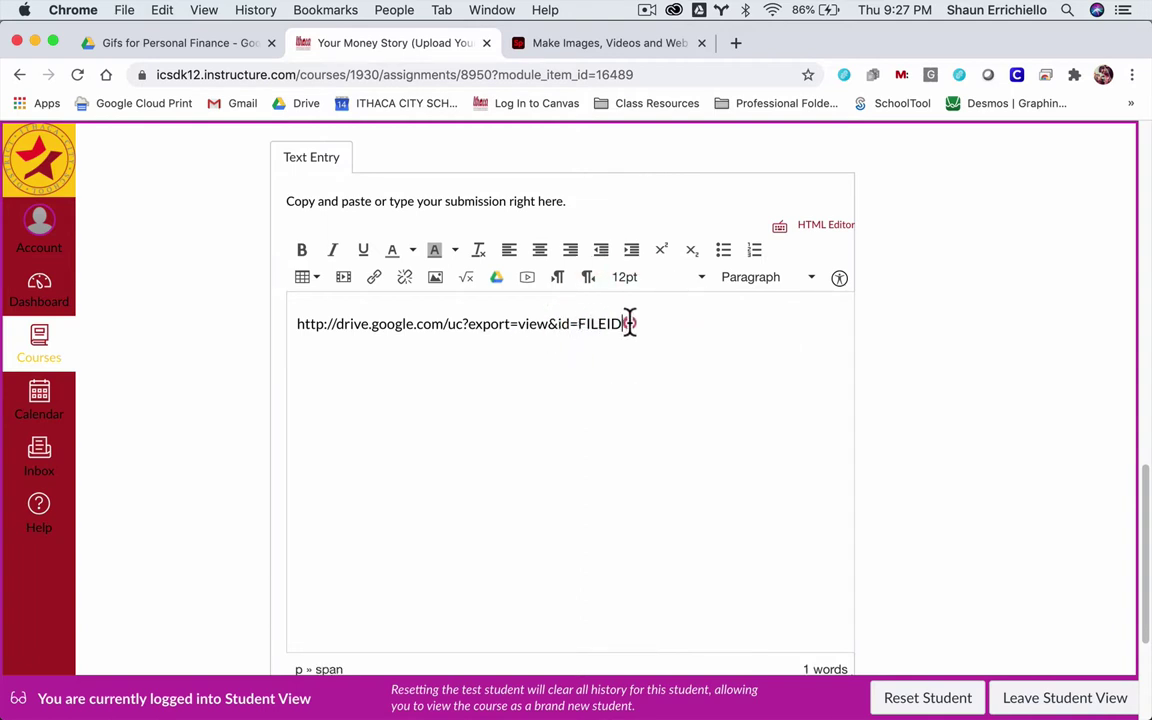
{"action": "left_click_drag", "start_coordinate": [626, 324], "coordinate": [582, 323]}
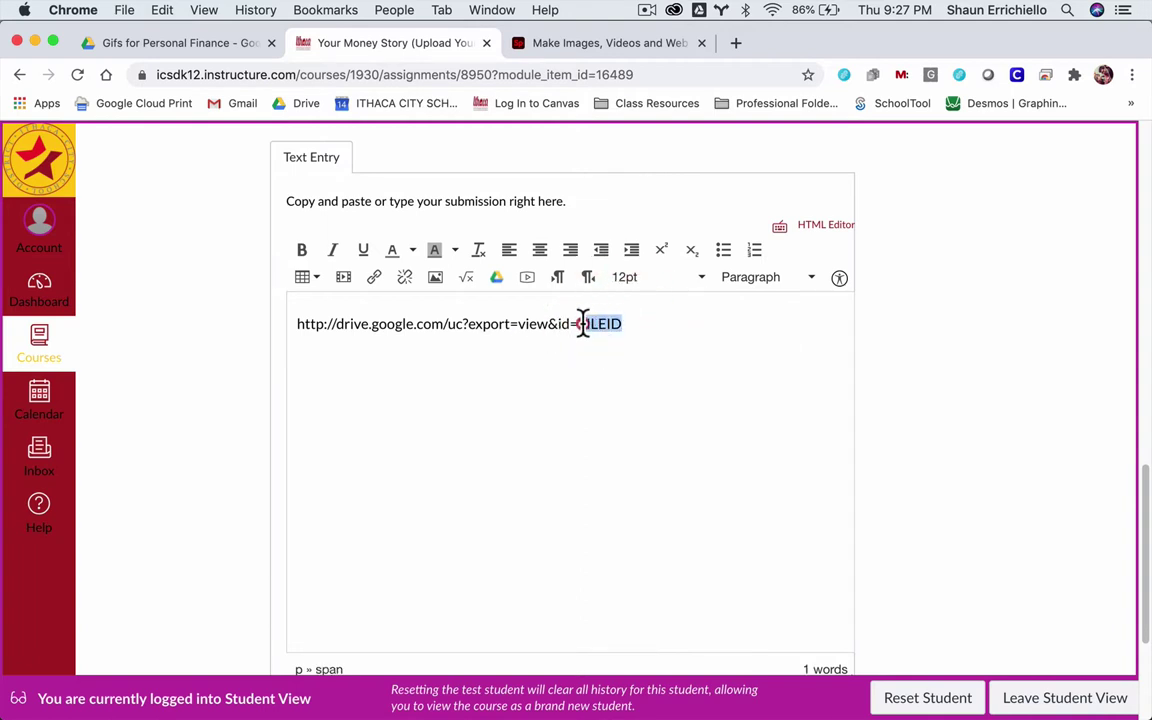
- Get the share link for SAVE EVERY PENNY.gif in Drive and copy its file ID
{"action": "left_click", "coordinate": [185, 44]}
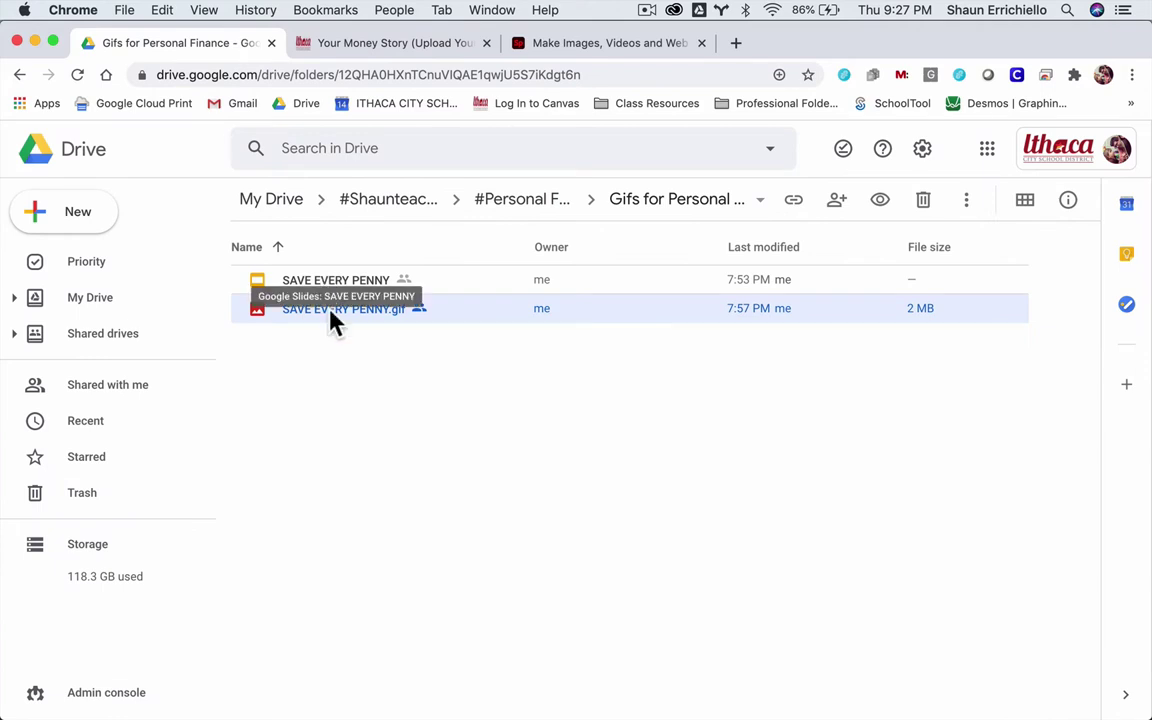
{"action": "left_click", "coordinate": [800, 213]}
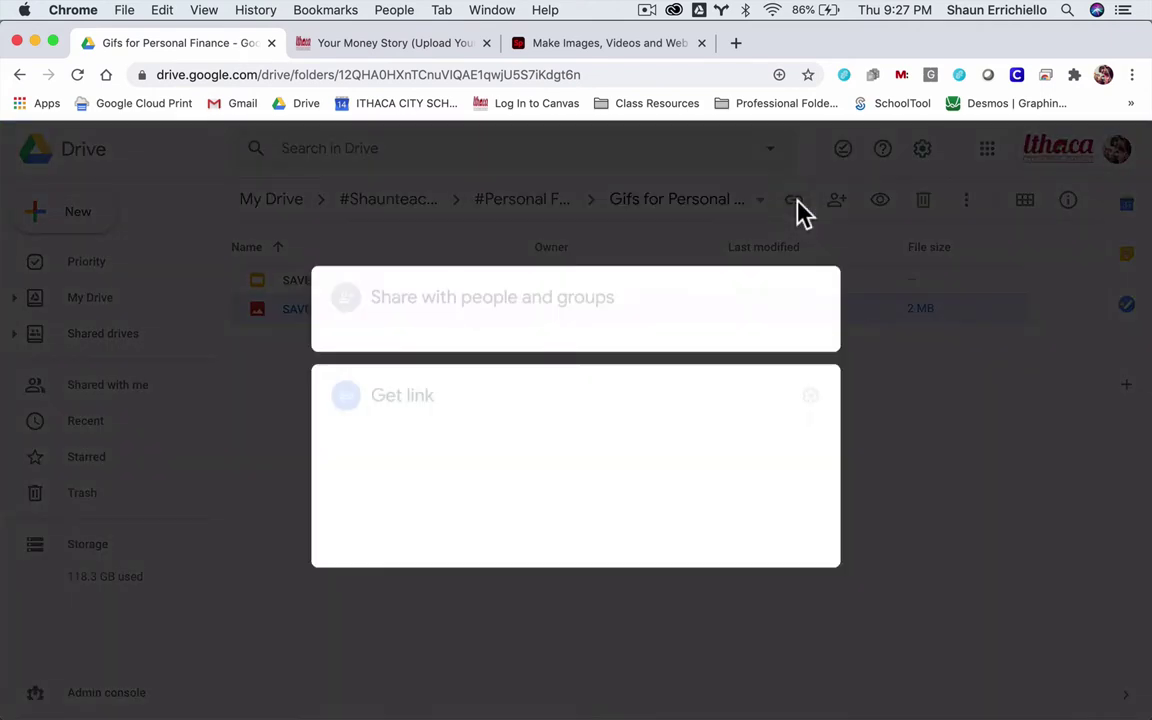
{"action": "left_click", "coordinate": [501, 420]}
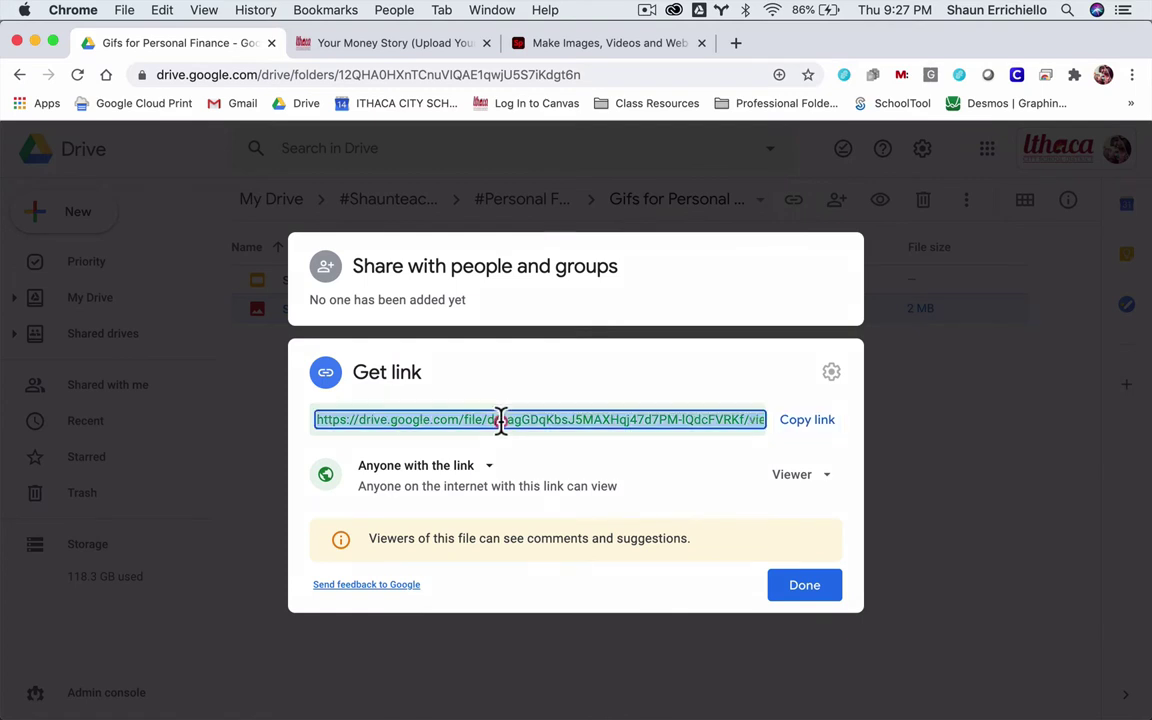
{"action": "left_click_drag", "start_coordinate": [547, 418], "coordinate": [733, 412]}
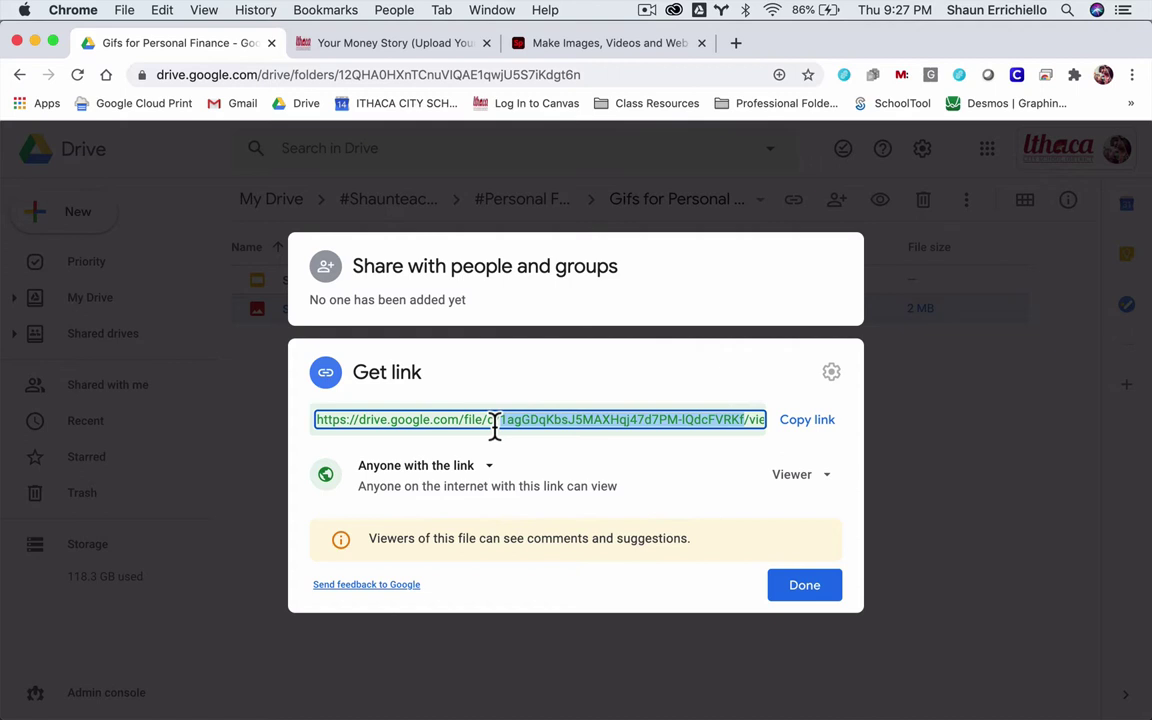
{"action": "left_click_drag", "start_coordinate": [729, 412], "coordinate": [743, 418]}
{"action": "left_click", "coordinate": [778, 592]}
- Replace FILEID with the gif's file ID, then cut the completed Drive URL from the editor
{"action": "left_click", "coordinate": [351, 42]}
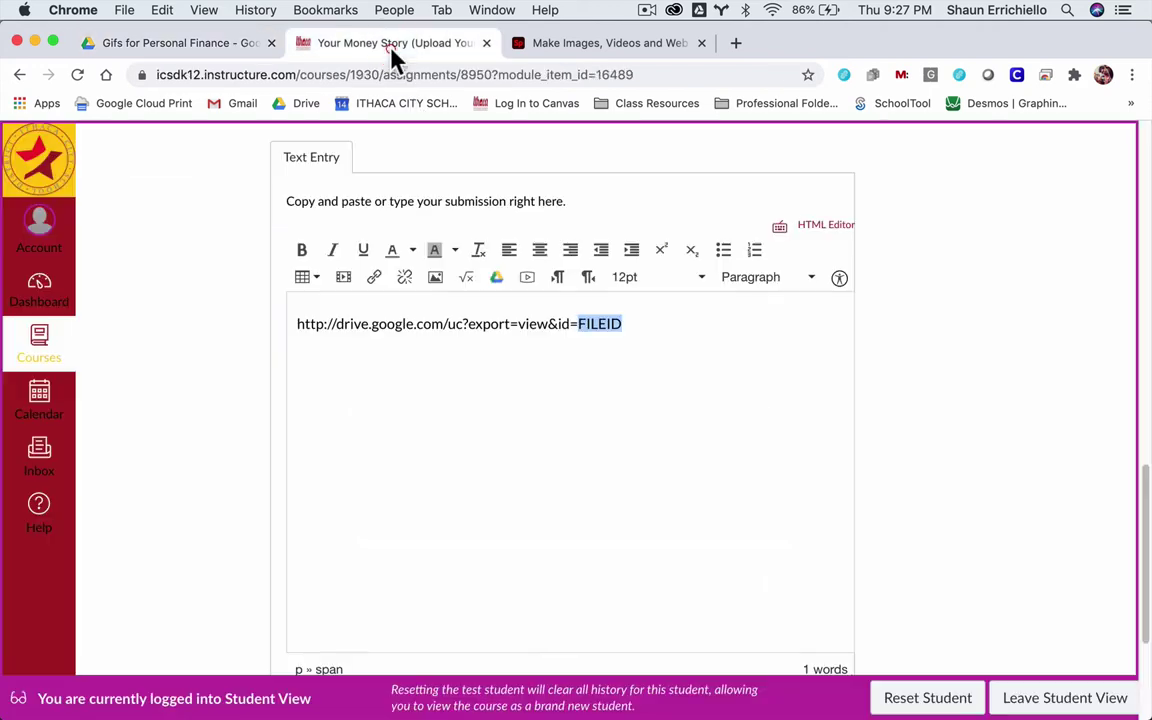
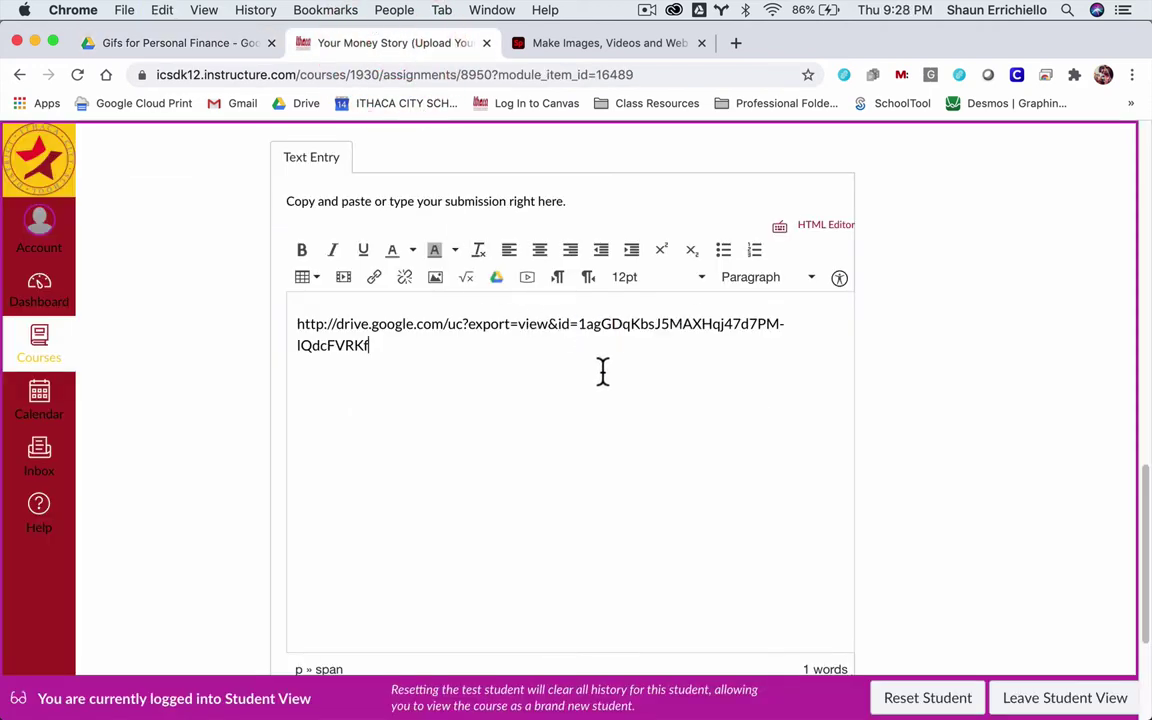
{"action": "left_click_drag", "start_coordinate": [380, 348], "coordinate": [283, 321]}
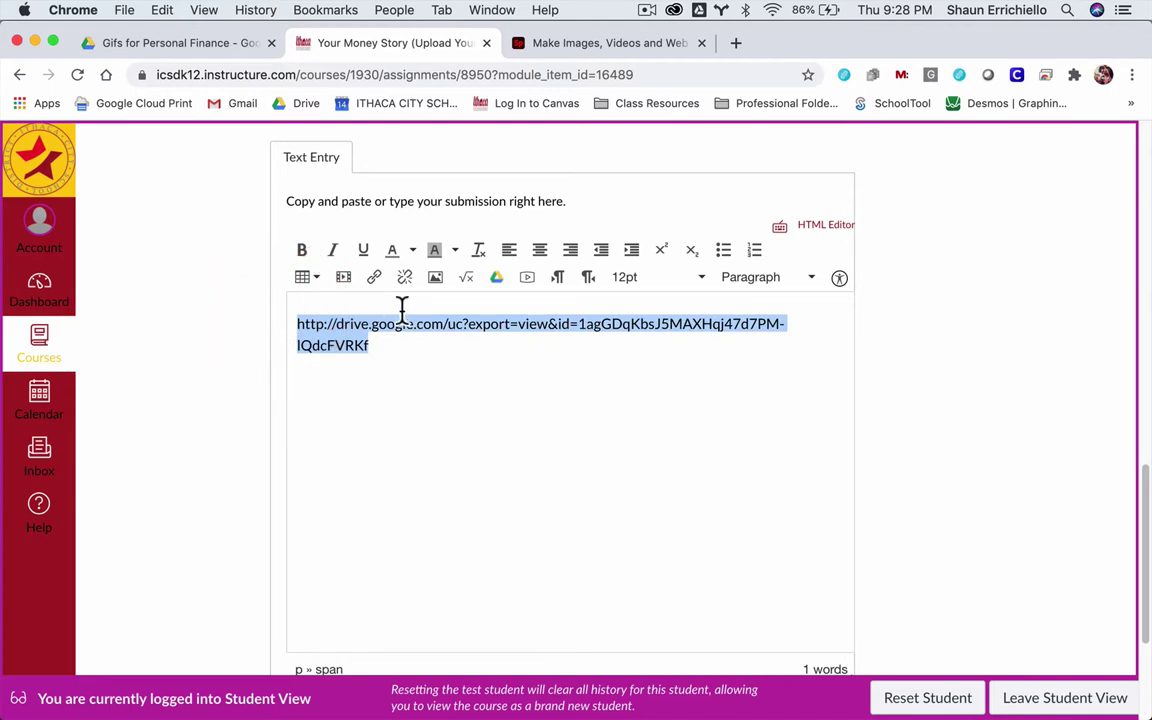
{"action": "key", "text": "super+x"}
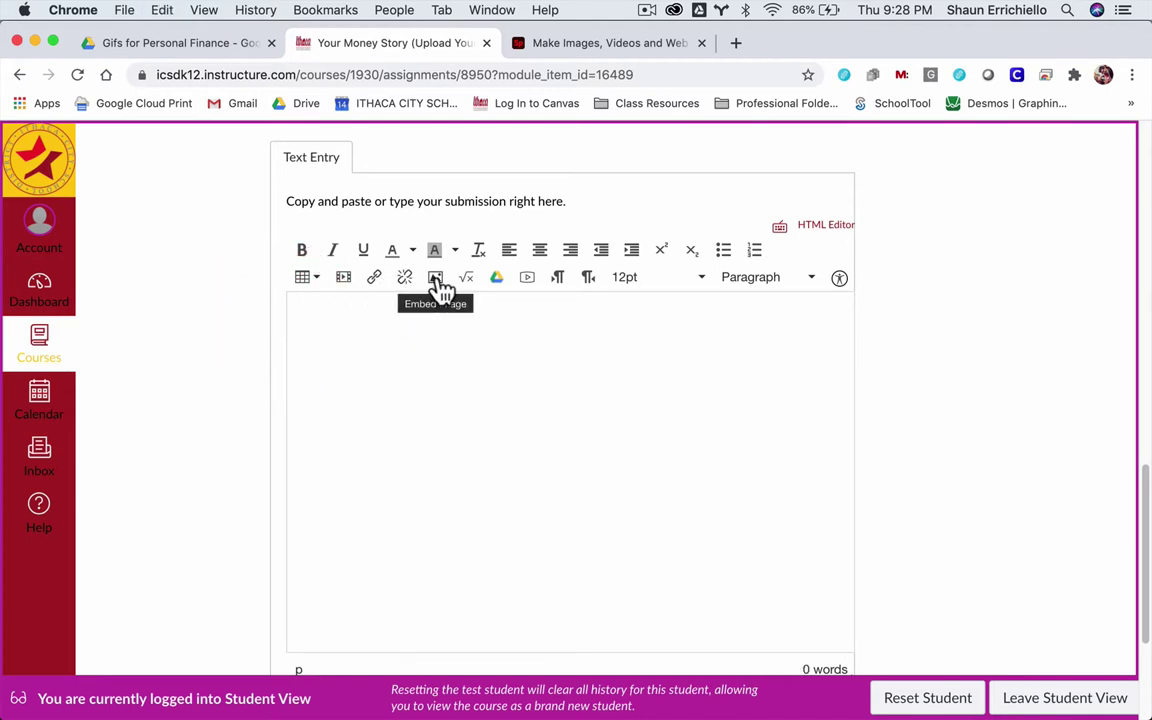
- Try inserting the Drive URL as media, then delete the resulting video placeholder
{"action": "left_click", "coordinate": [345, 280]}
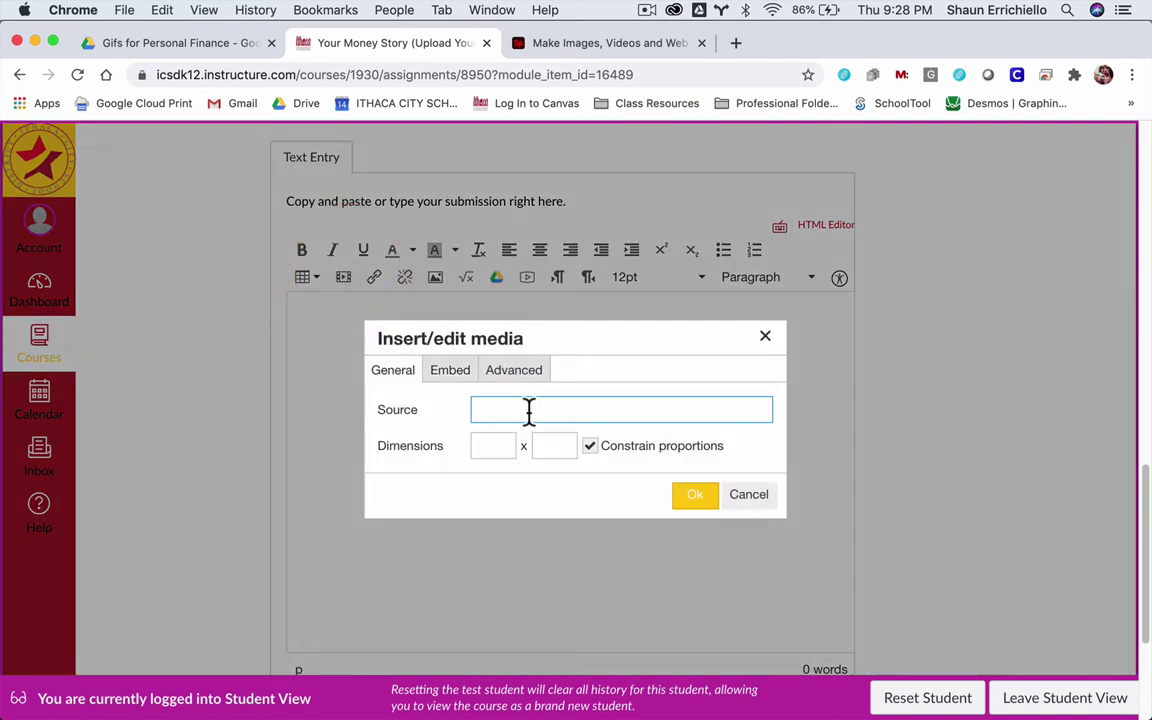
{"action": "key", "text": "super+v"}
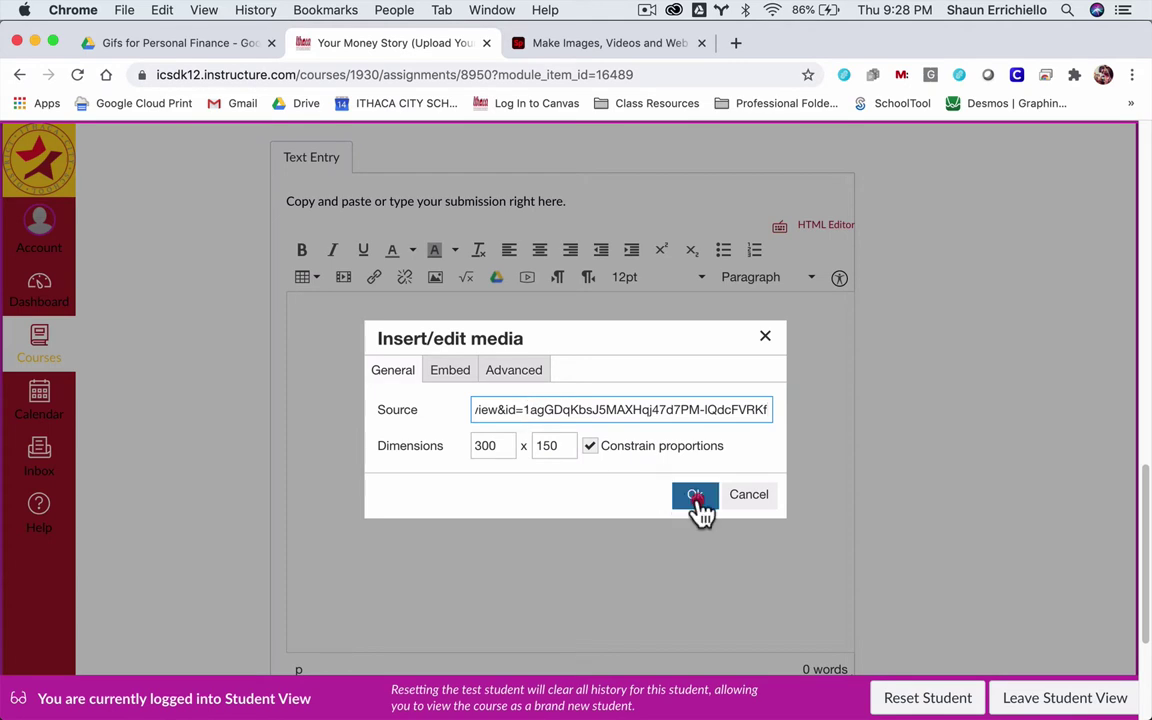
{"action": "left_click", "coordinate": [697, 498]}
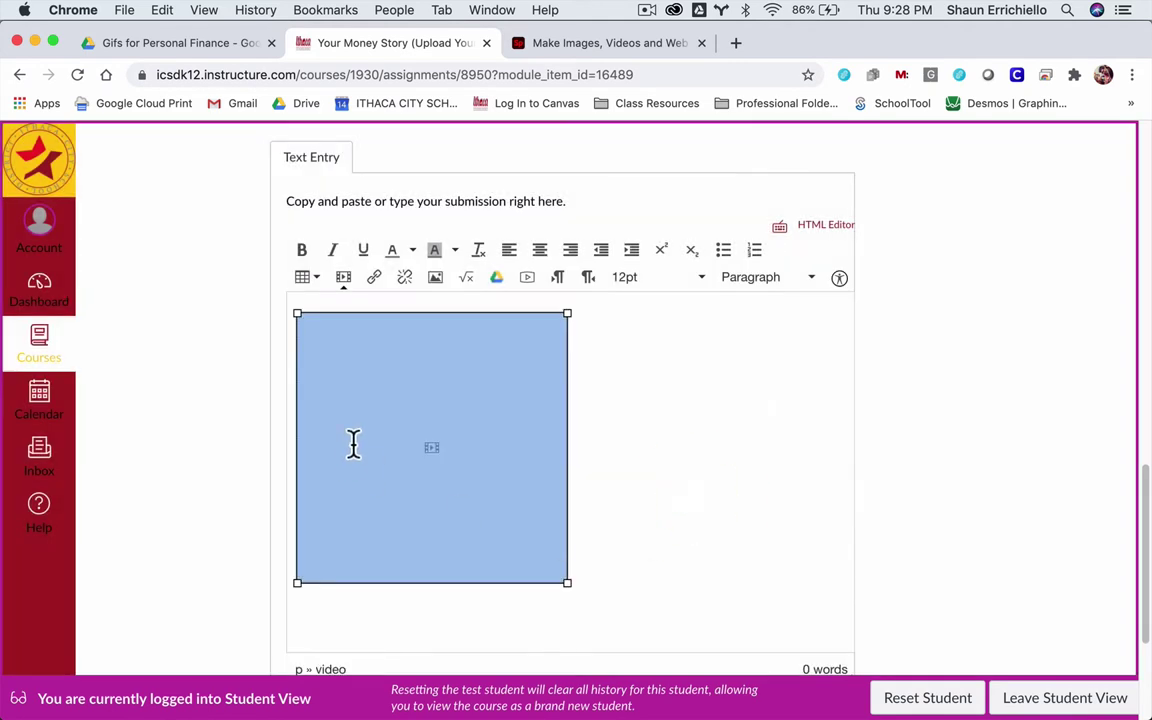
{"action": "left_click", "coordinate": [393, 414]}
{"action": "left_click", "coordinate": [607, 465]}
{"action": "key", "text": "BackSpace"}
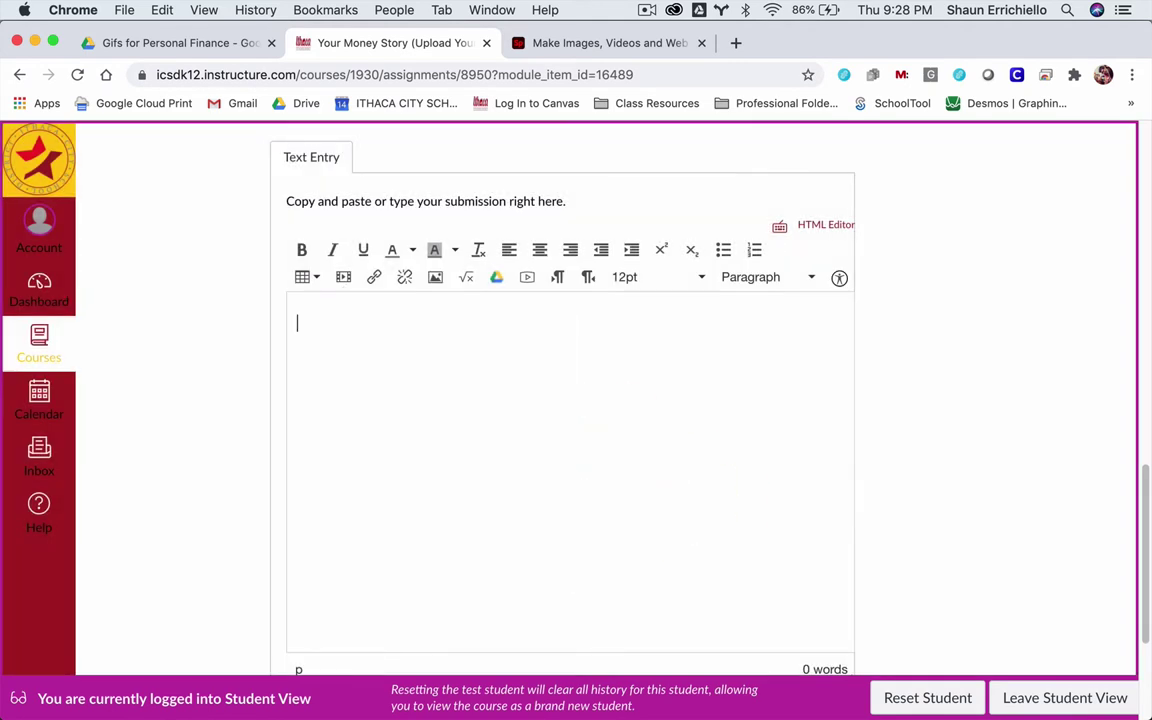
- Paste the gif's Drive URL as the source in the Insert / Edit Image dialog
{"action": "left_click", "coordinate": [436, 281]}
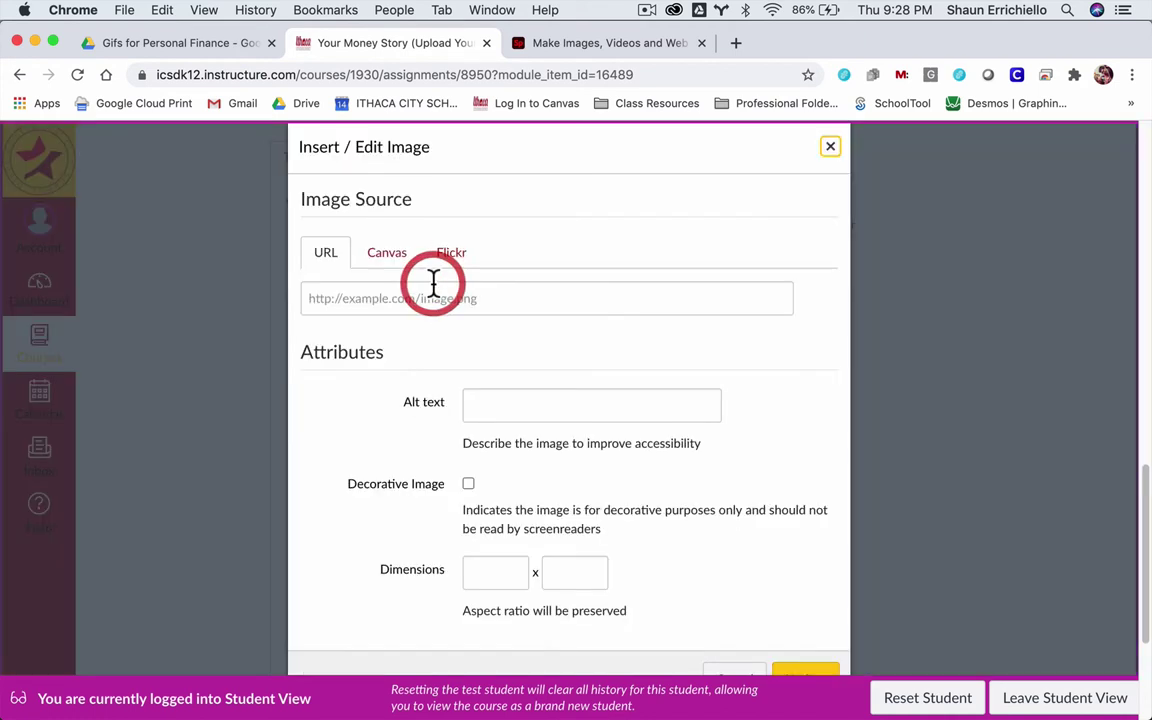
{"action": "scroll", "coordinate": [686, 508], "scroll_direction": "down", "scroll_amount": 1}
{"action": "left_click", "coordinate": [733, 645]}
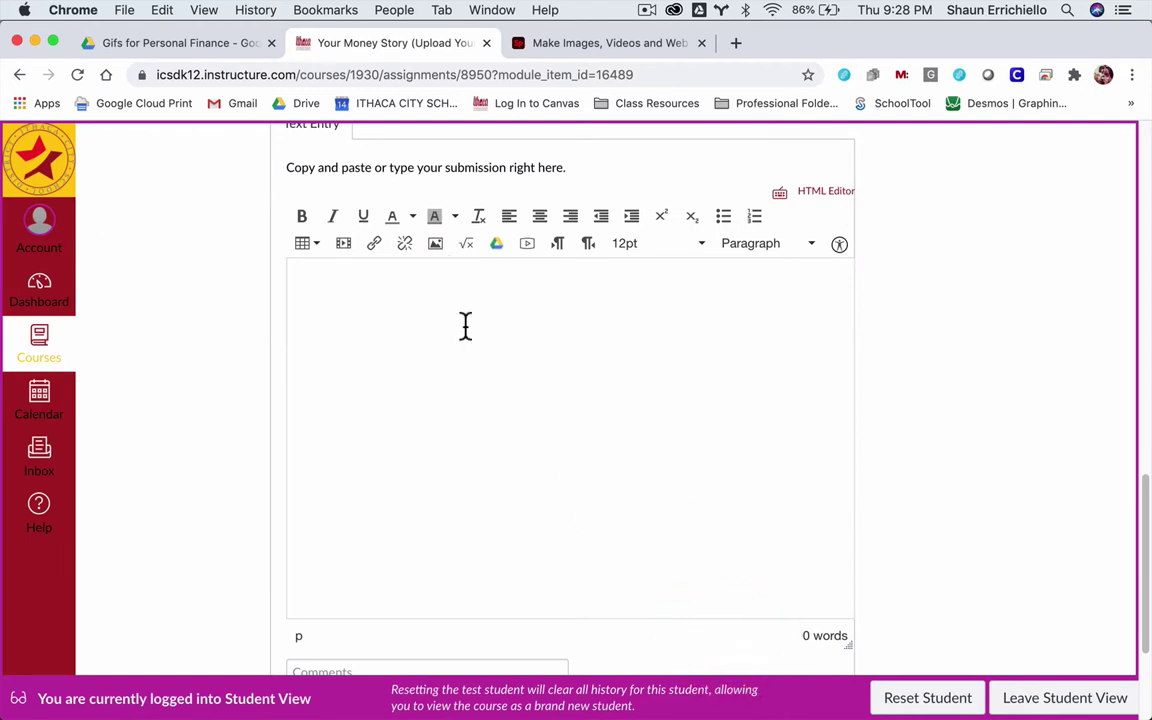
{"action": "left_click", "coordinate": [440, 248]}
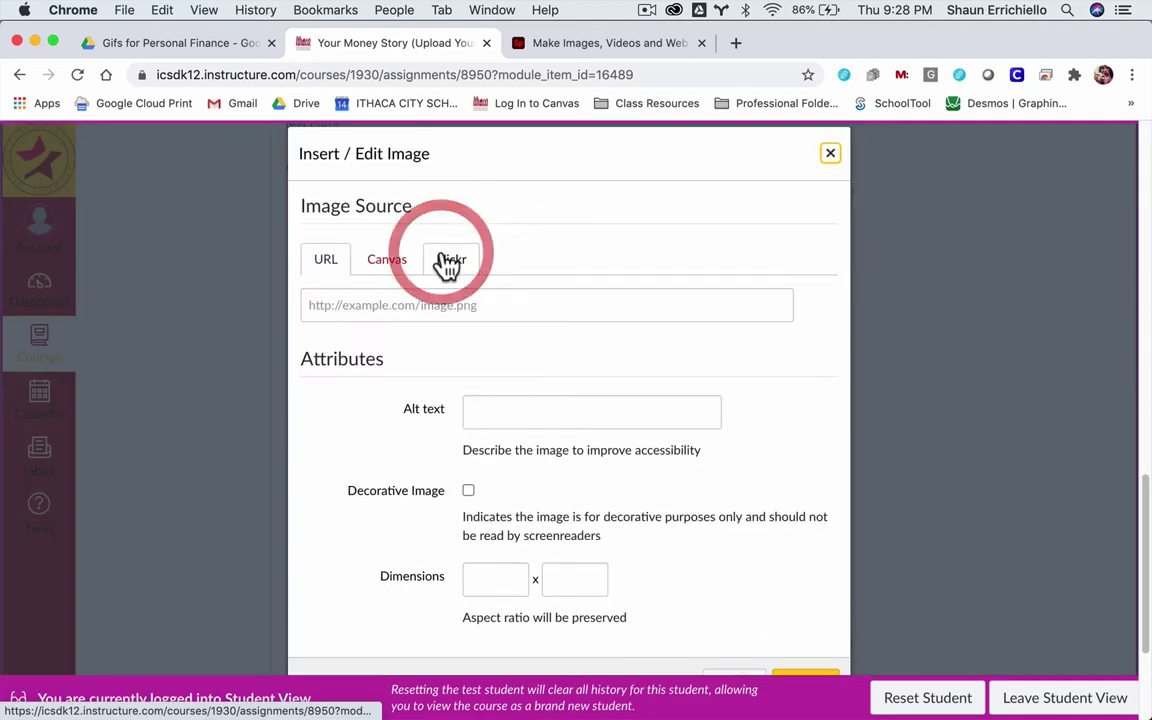
{"action": "left_click", "coordinate": [342, 307]}
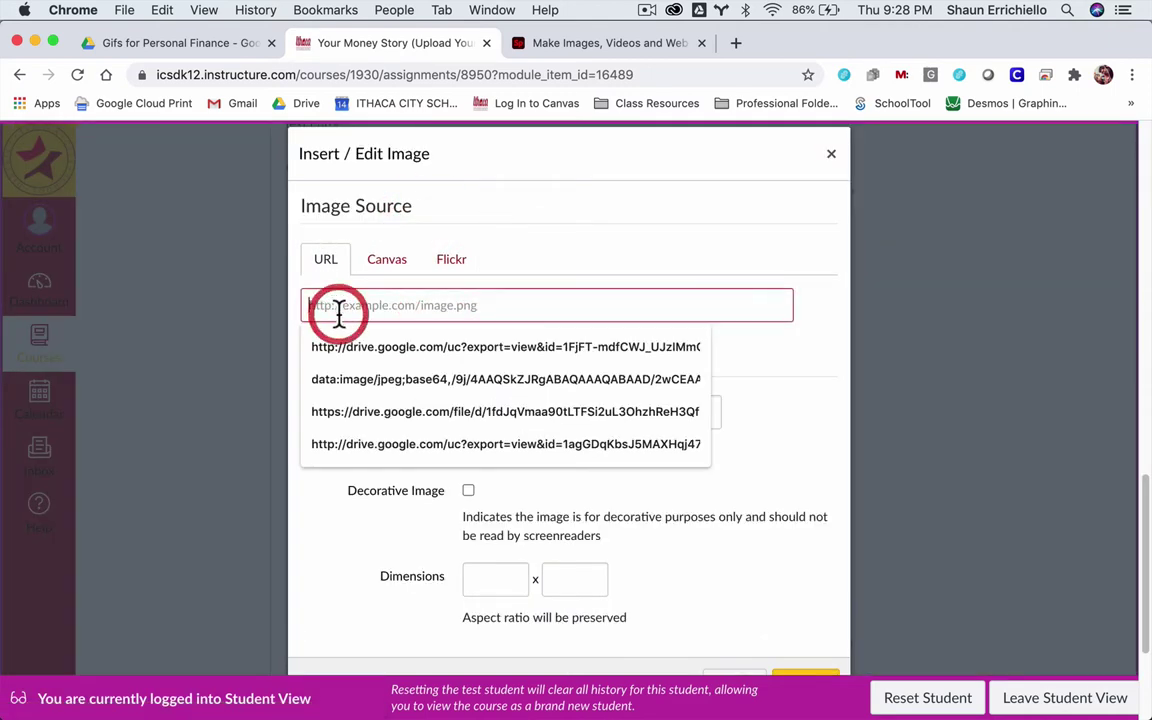
{"action": "key", "text": "super+v"}
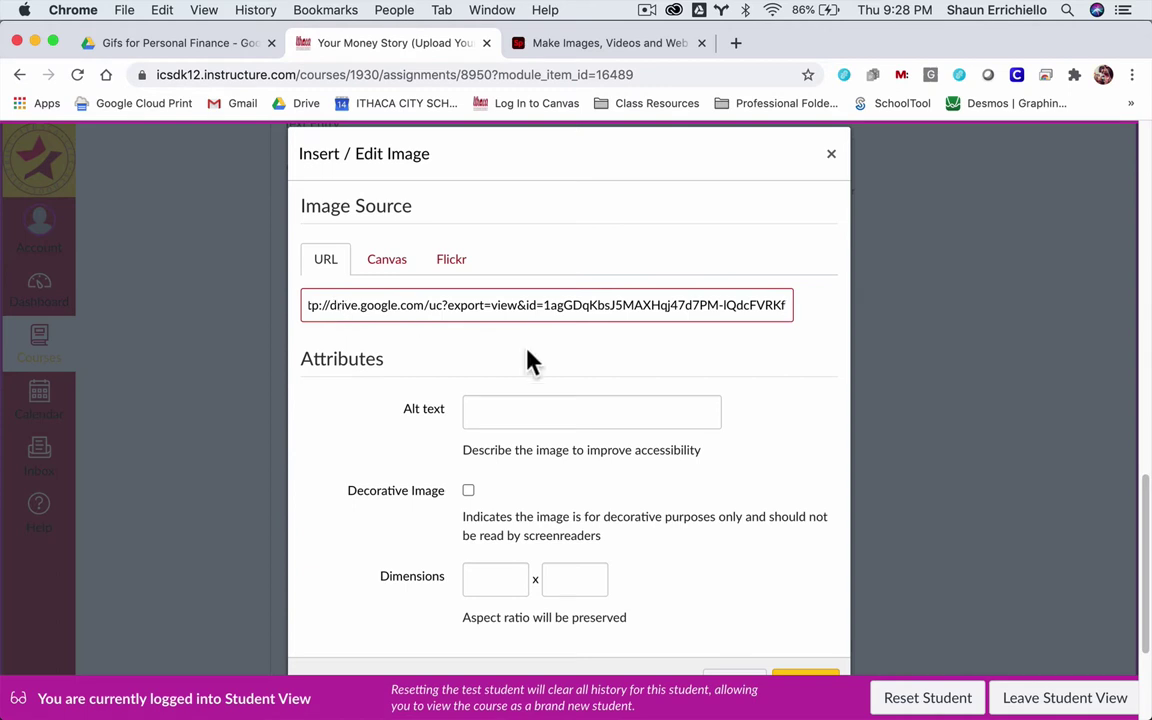
- Set the image dimensions to 600 x 600 and insert the gif
{"action": "left_click", "coordinate": [510, 577]}
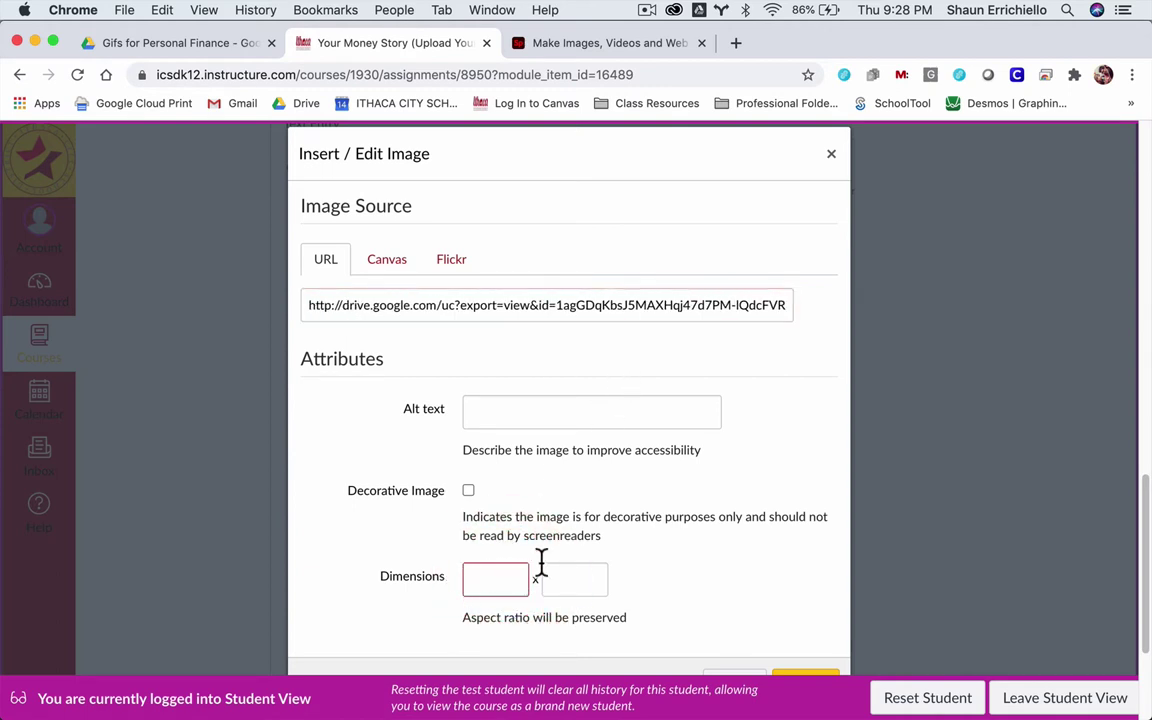
{"action": "left_click", "coordinate": [497, 409]}
{"action": "left_click", "coordinate": [465, 576]}
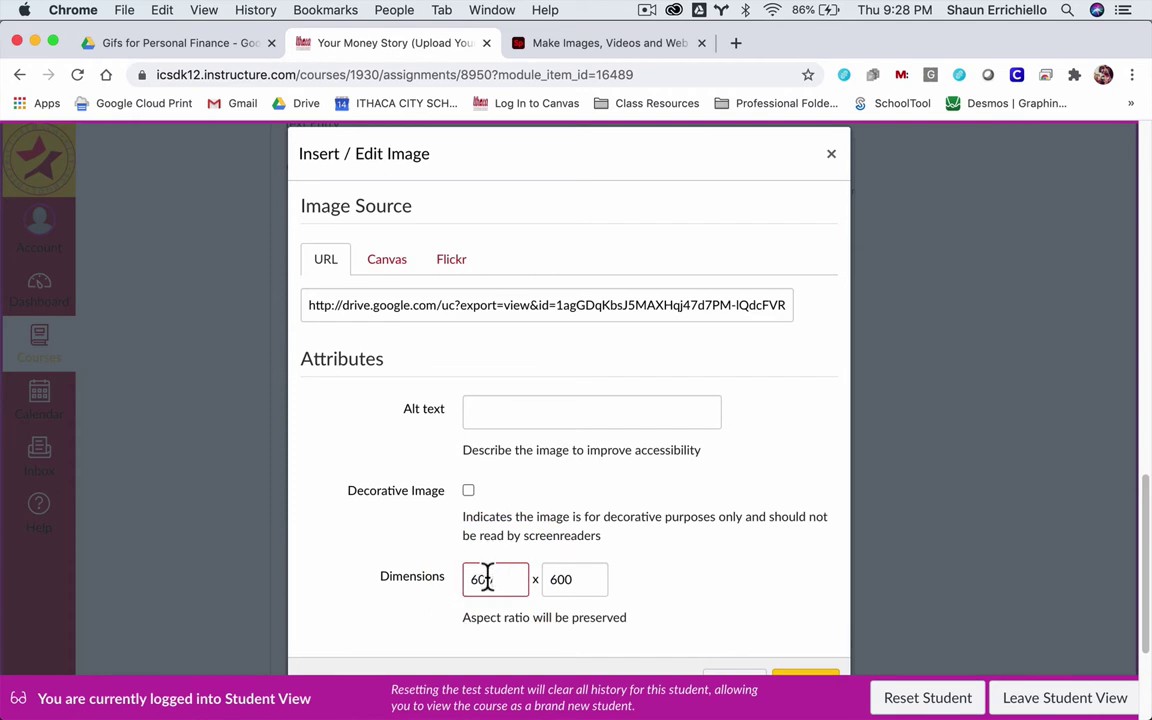
{"action": "scroll", "coordinate": [668, 572], "scroll_direction": "down", "scroll_amount": 2}
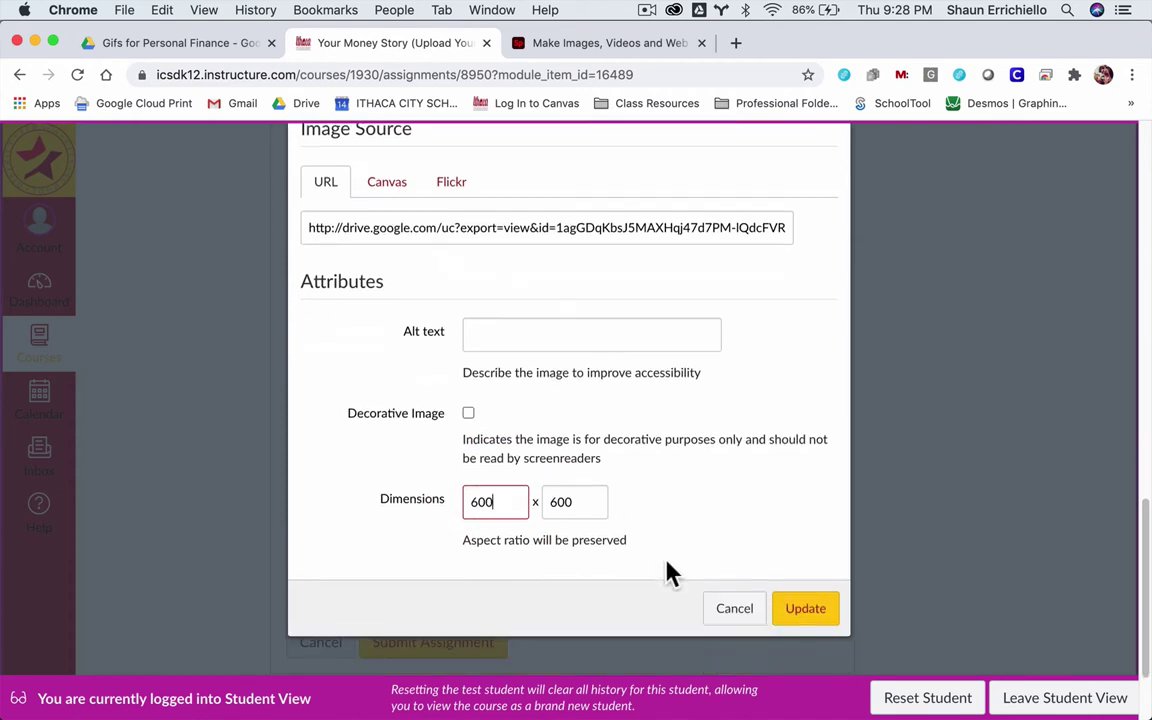
{"action": "left_click", "coordinate": [789, 612]}
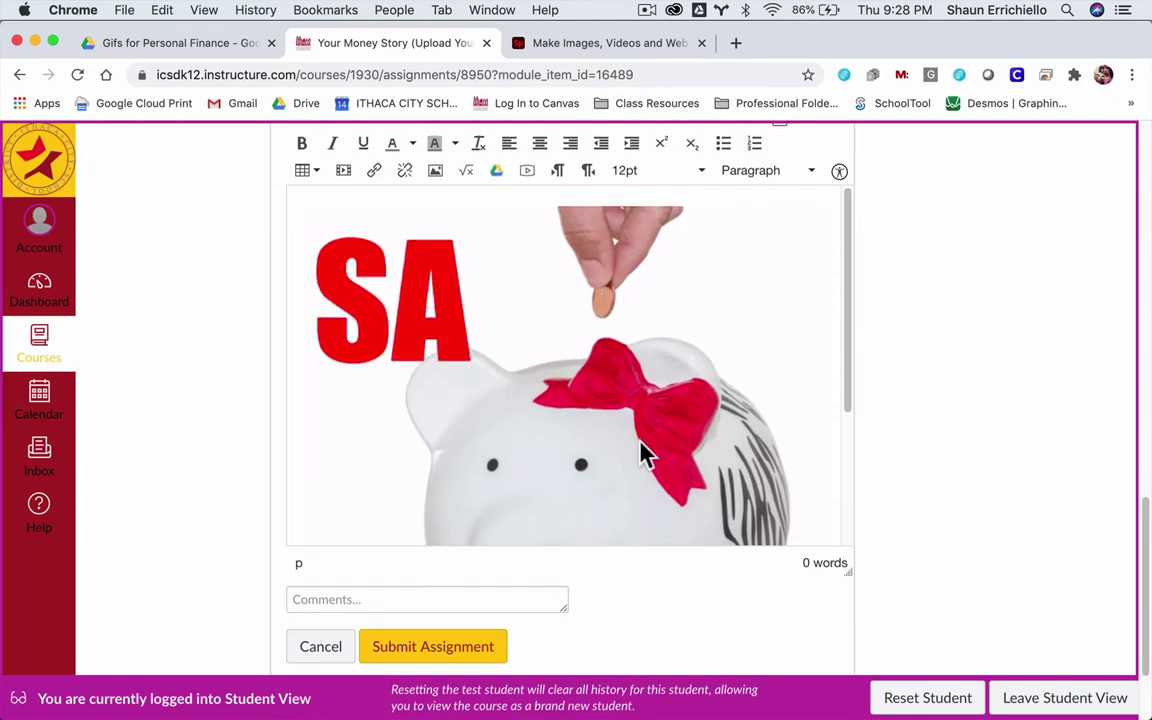
- Add the heading 'Explanation of Your Inspiration:' below the GIF and start a new line
{"action": "scroll", "coordinate": [641, 445], "scroll_direction": "up", "scroll_amount": 2}
{"action": "scroll", "coordinate": [641, 440], "scroll_direction": "down", "scroll_amount": 3}
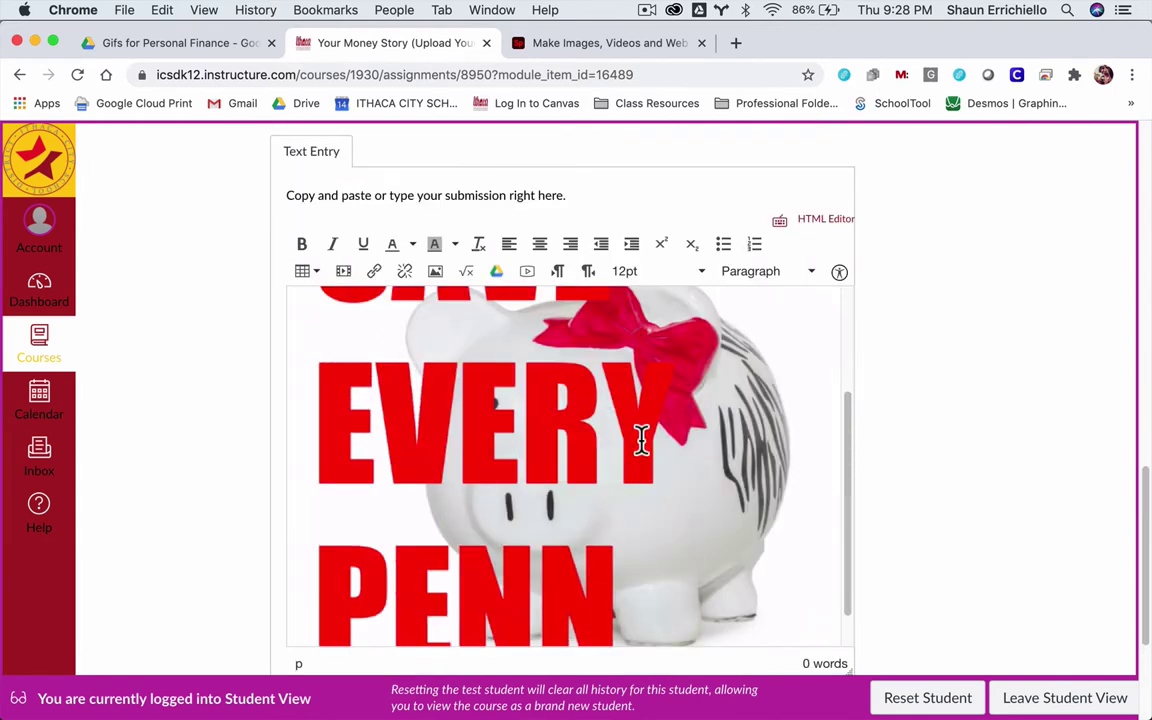
{"action": "scroll", "coordinate": [584, 335], "scroll_direction": "down", "scroll_amount": 2}
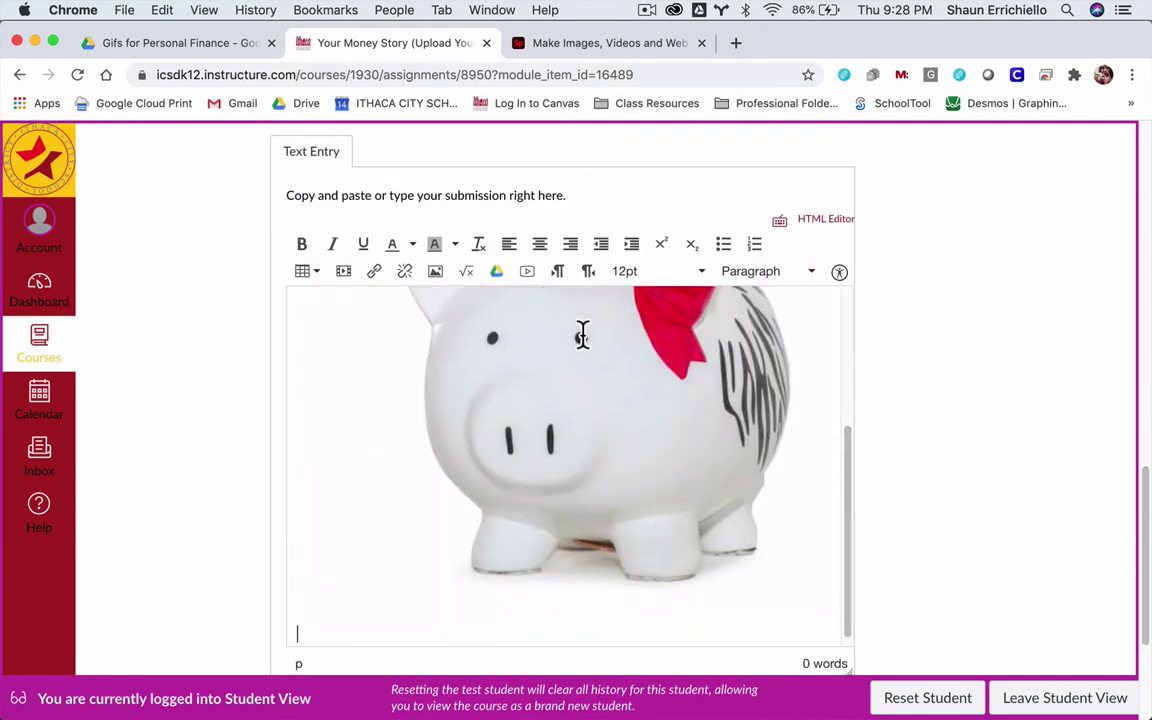
{"action": "type", "text": "E"}
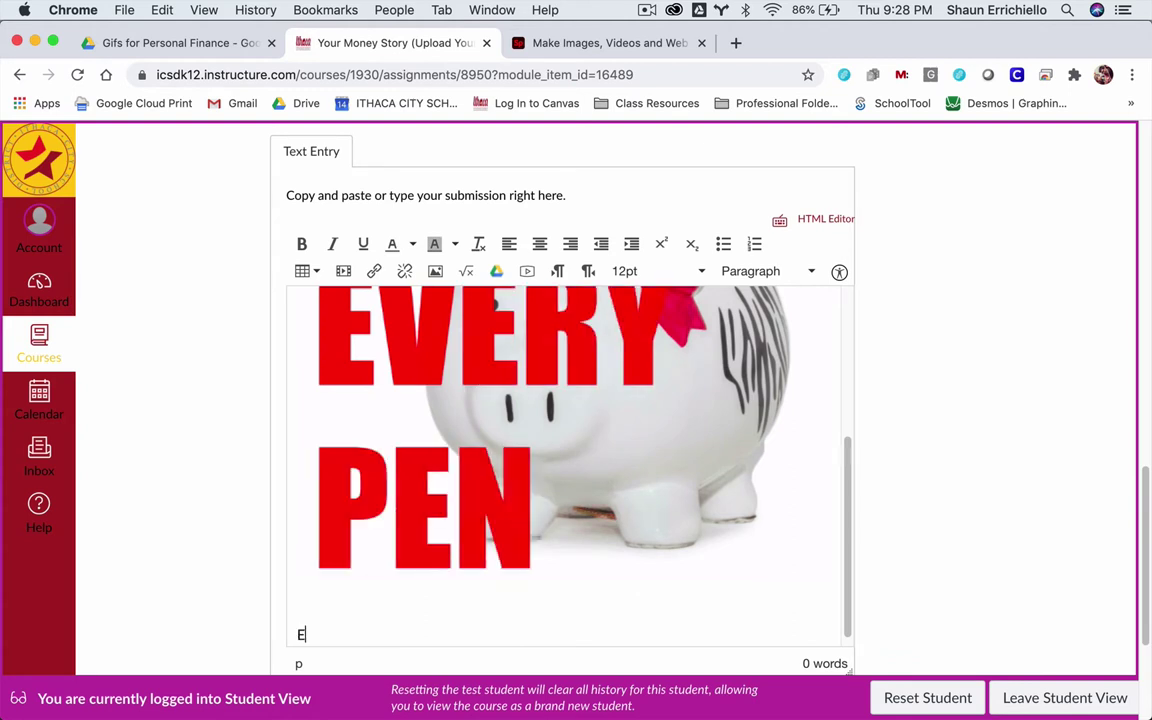
{"action": "type", "text": "xplana"}
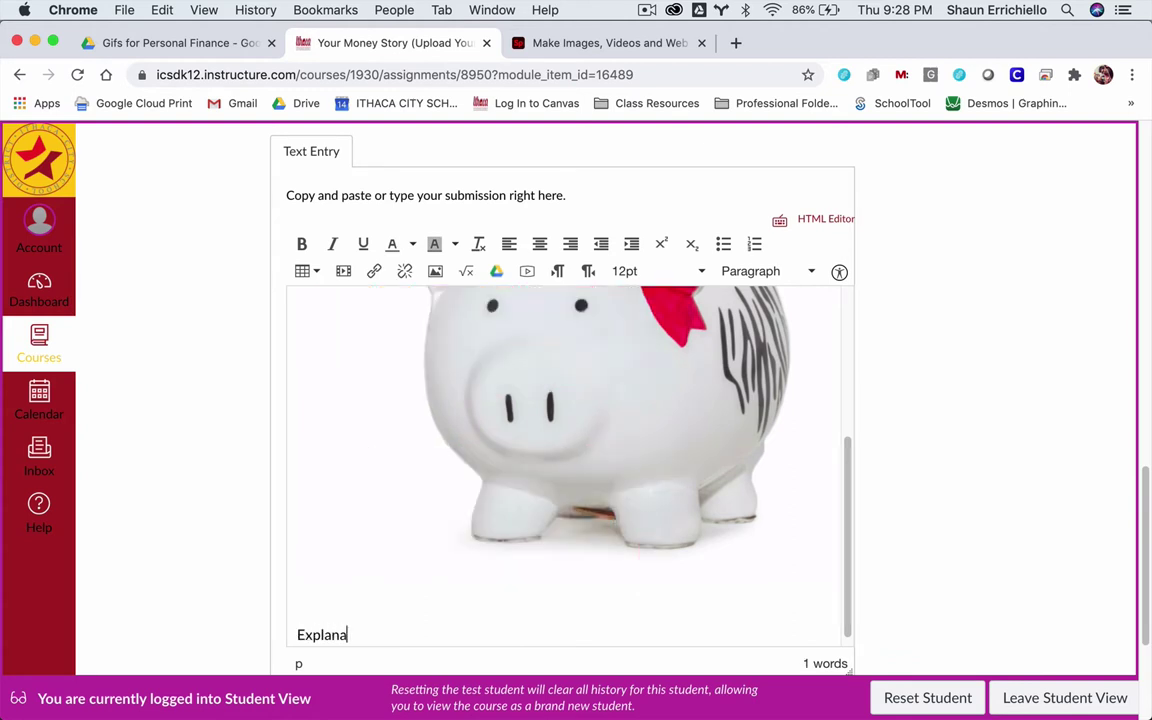
{"action": "type", "text": "ition"}
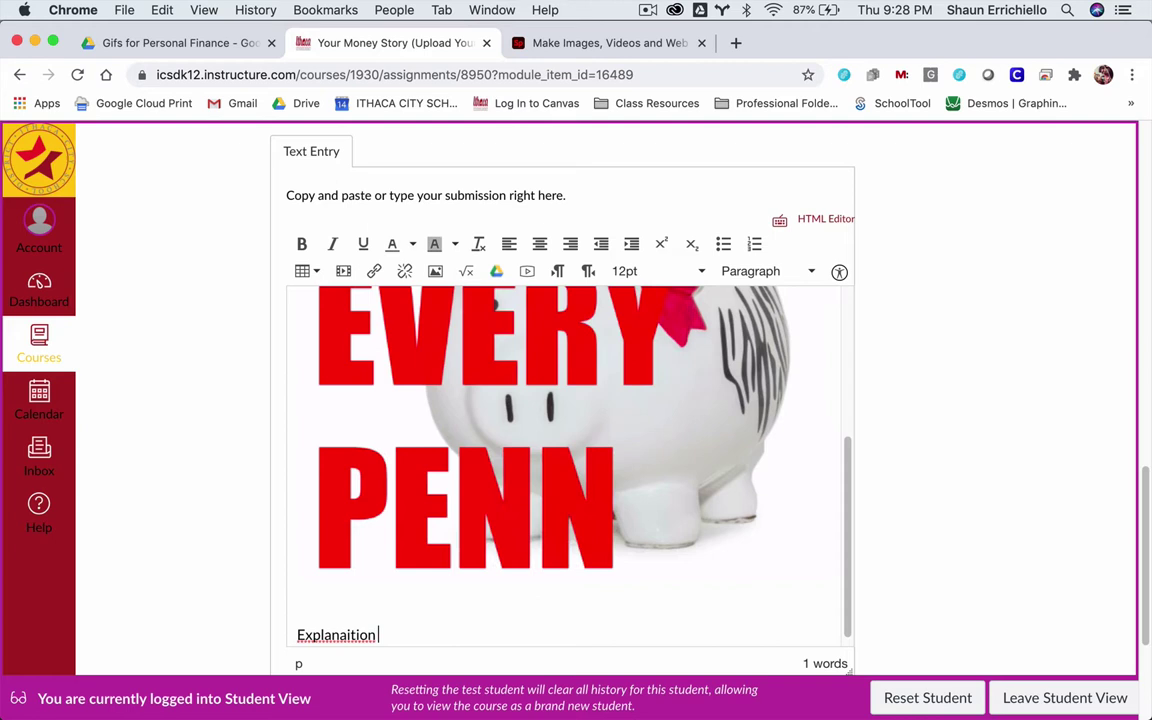
{"action": "key", "text": "BackSpace"}
{"action": "key", "text": "BackSpace"}
{"action": "key", "text": "BackSpace"}
{"action": "key", "text": "BackSpace"}
{"action": "type", "text": "tion of "}
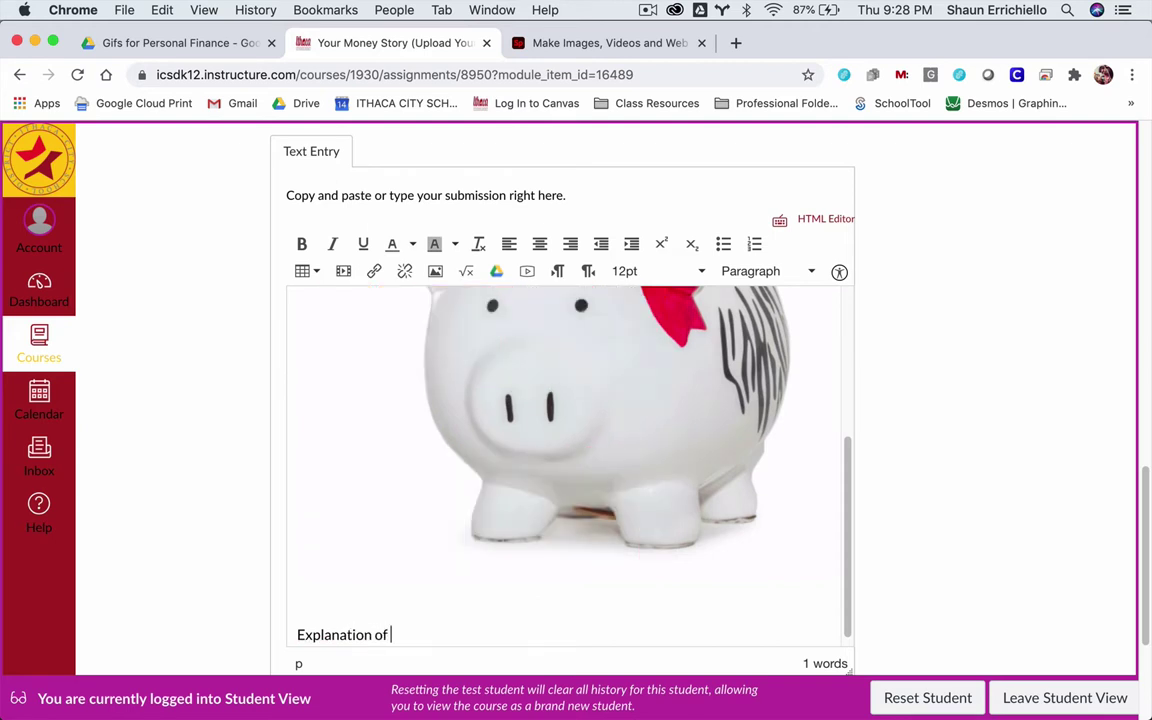
{"action": "type", "text": "You"}
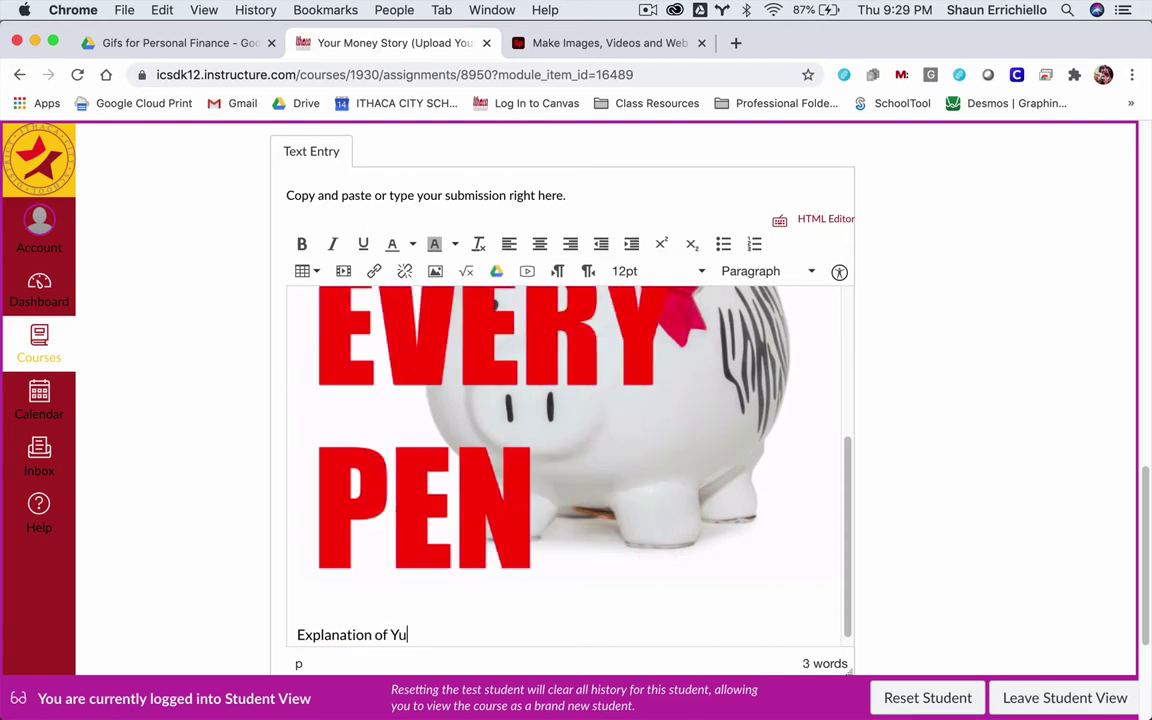
{"action": "type", "text": "r Insp"}
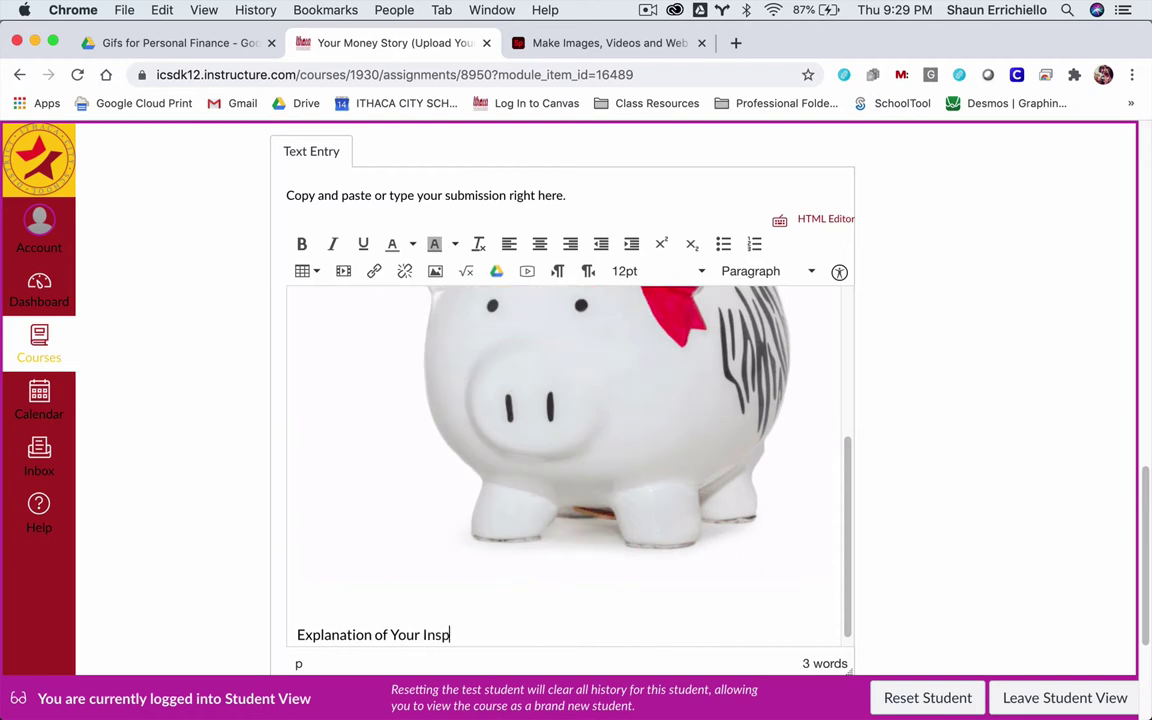
{"action": "type", "text": "iration:"}
{"action": "key", "text": "Return"}
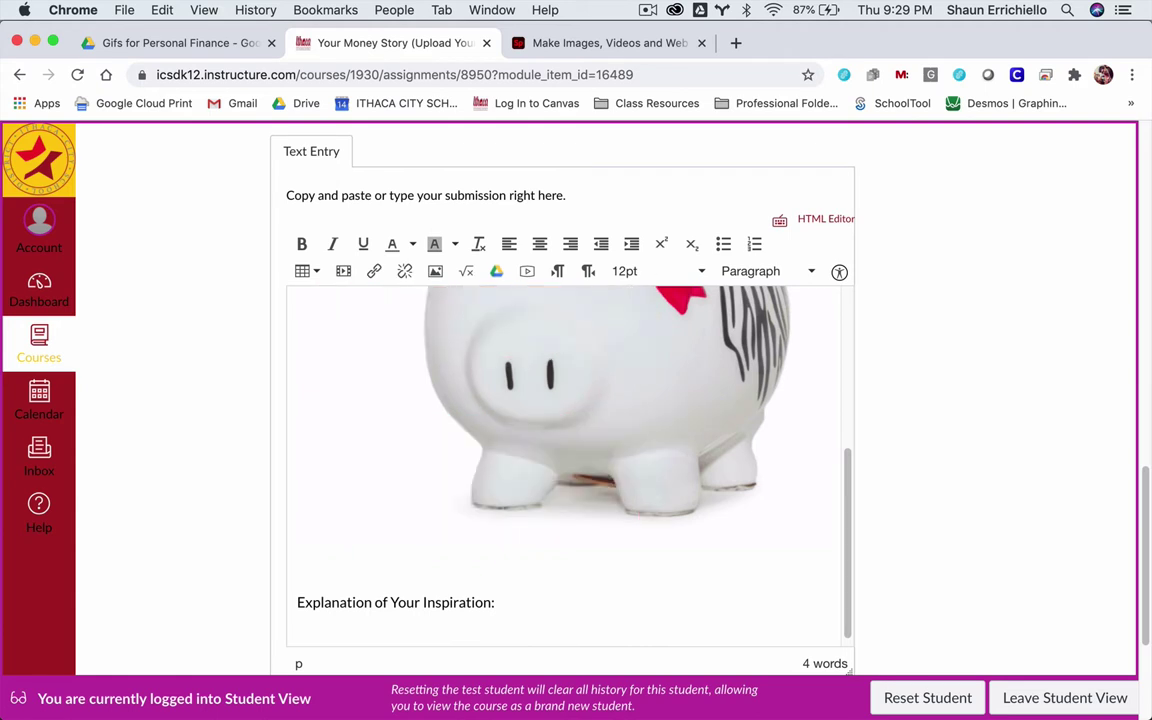
- Type the paragraph on choosing a piggy bank to imply saving small amounts of money
{"action": "type", "text": "This is a"}
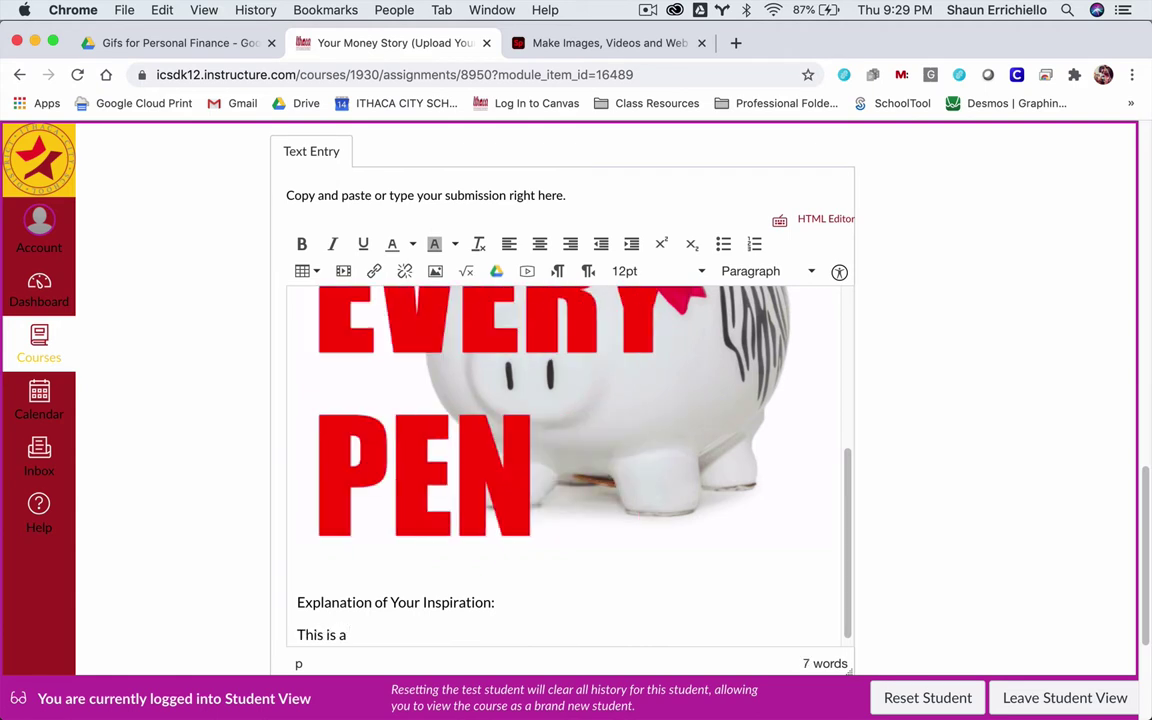
{"action": "type", "text": " phrase that "}
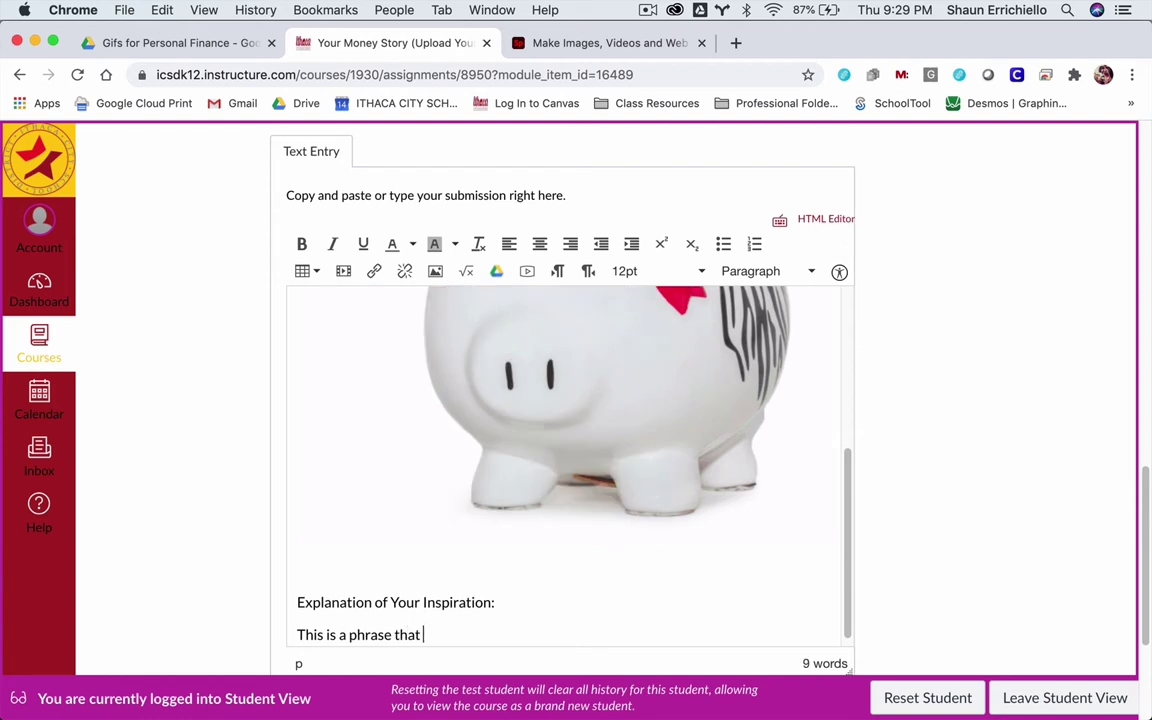
{"action": "type", "text": "I have heard o"}
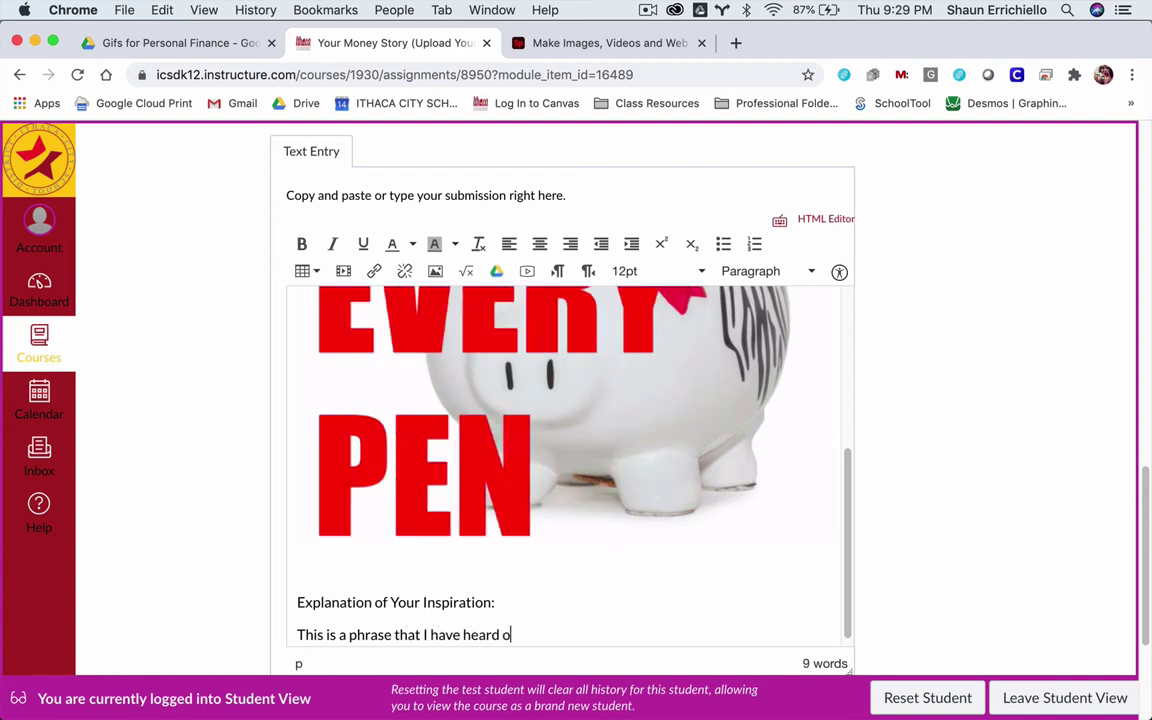
{"action": "type", "text": "ften. "}
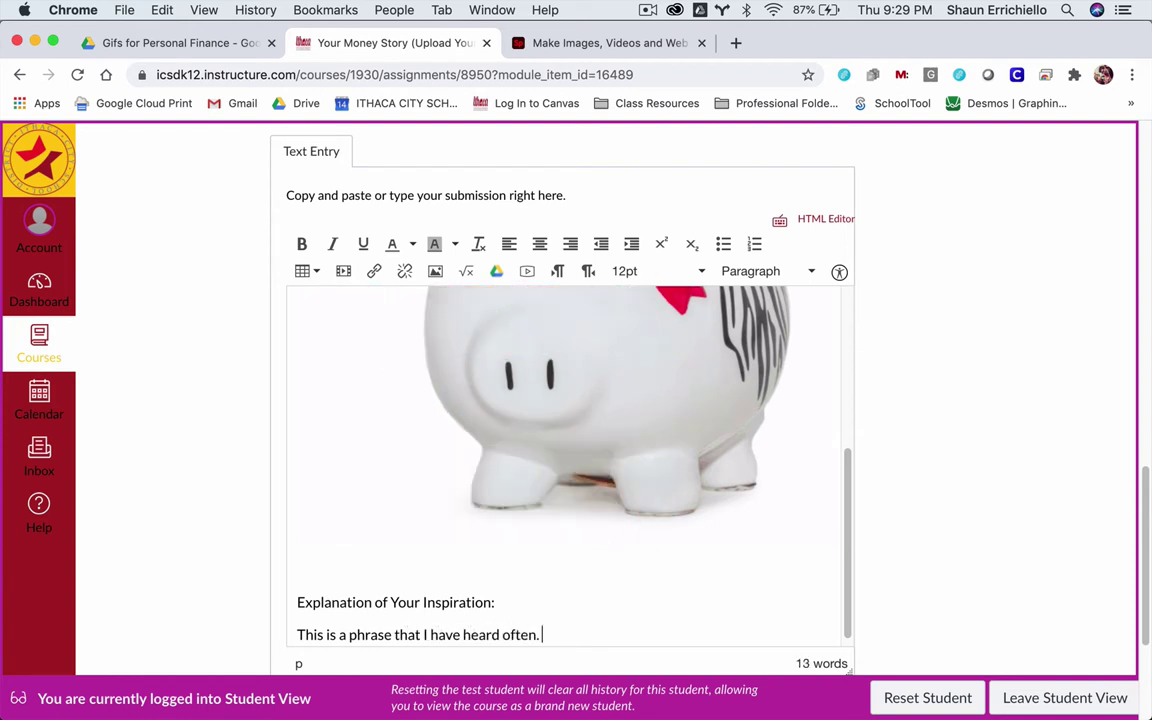
{"action": "type", "text": "And"}
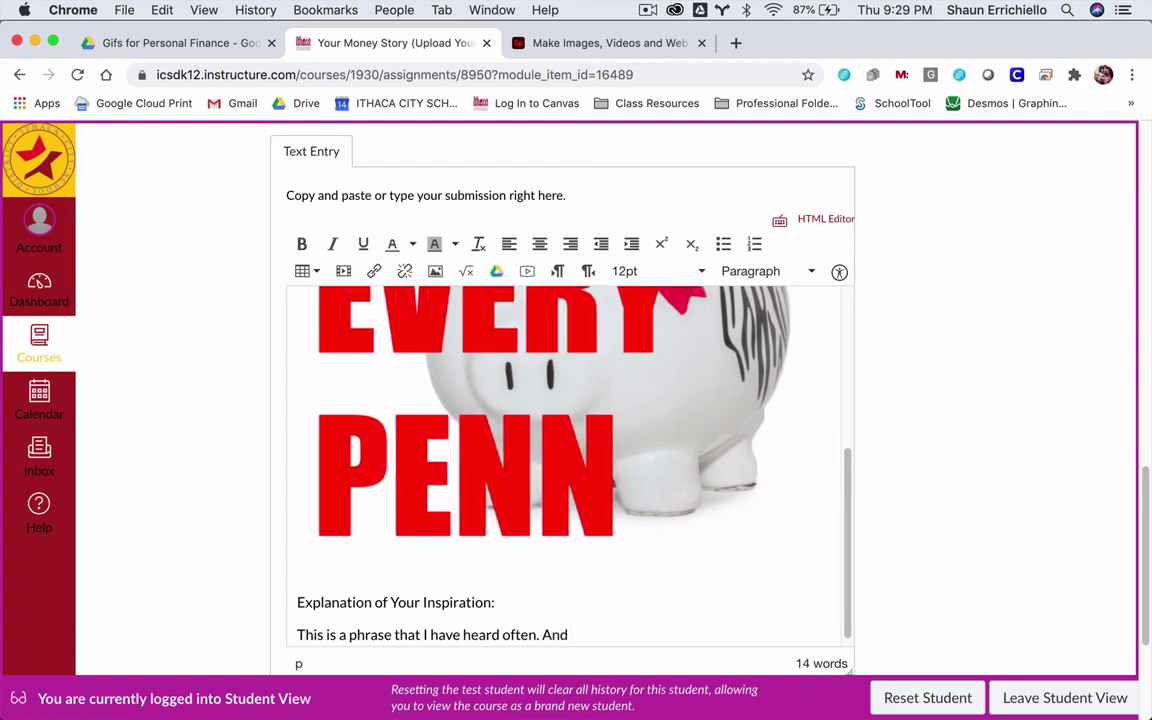
{"action": "key", "text": "BackSpace"}
{"action": "key", "text": "BackSpace"}
{"action": "key", "text": "BackSpace"}
{"action": "type", "text": "I chose"}
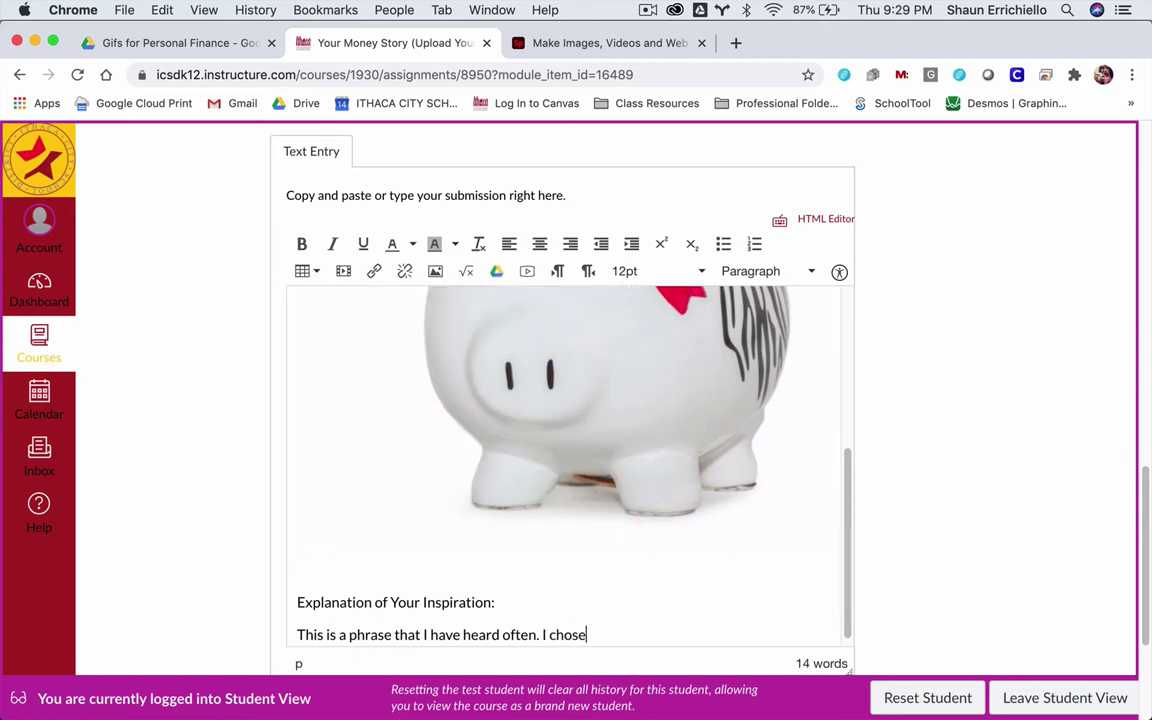
{"action": "type", "text": " a pigg"}
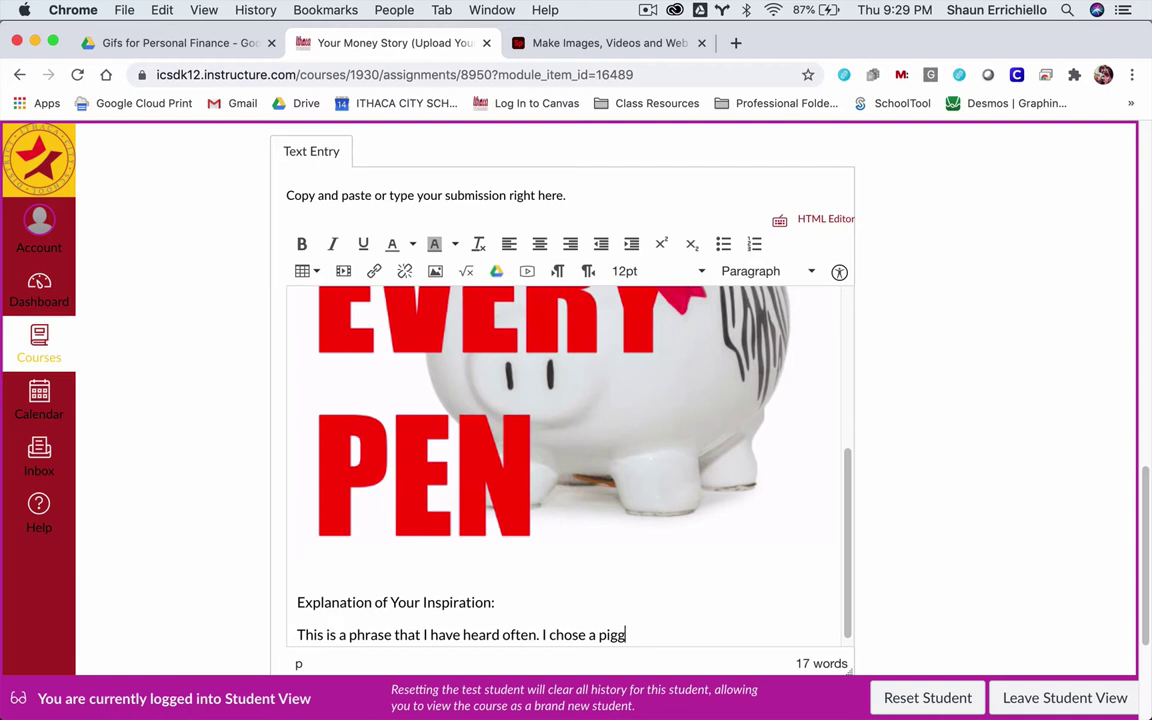
{"action": "type", "text": "y bank to i"}
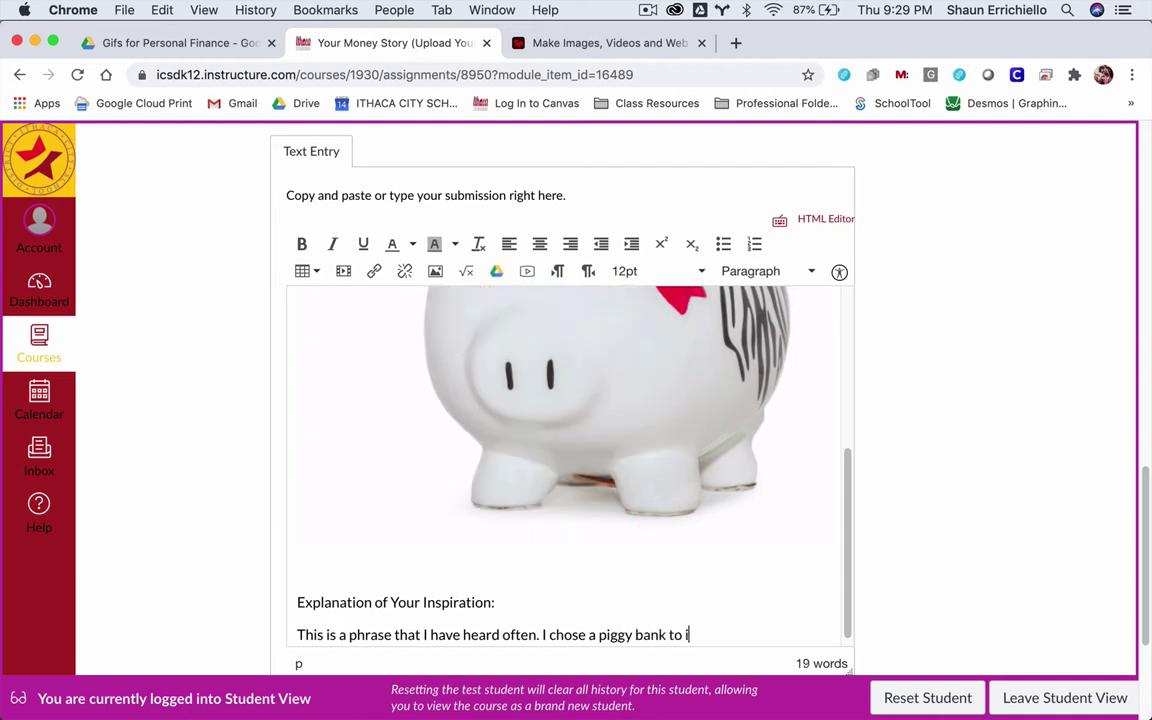
{"action": "type", "text": "mply tat we"}
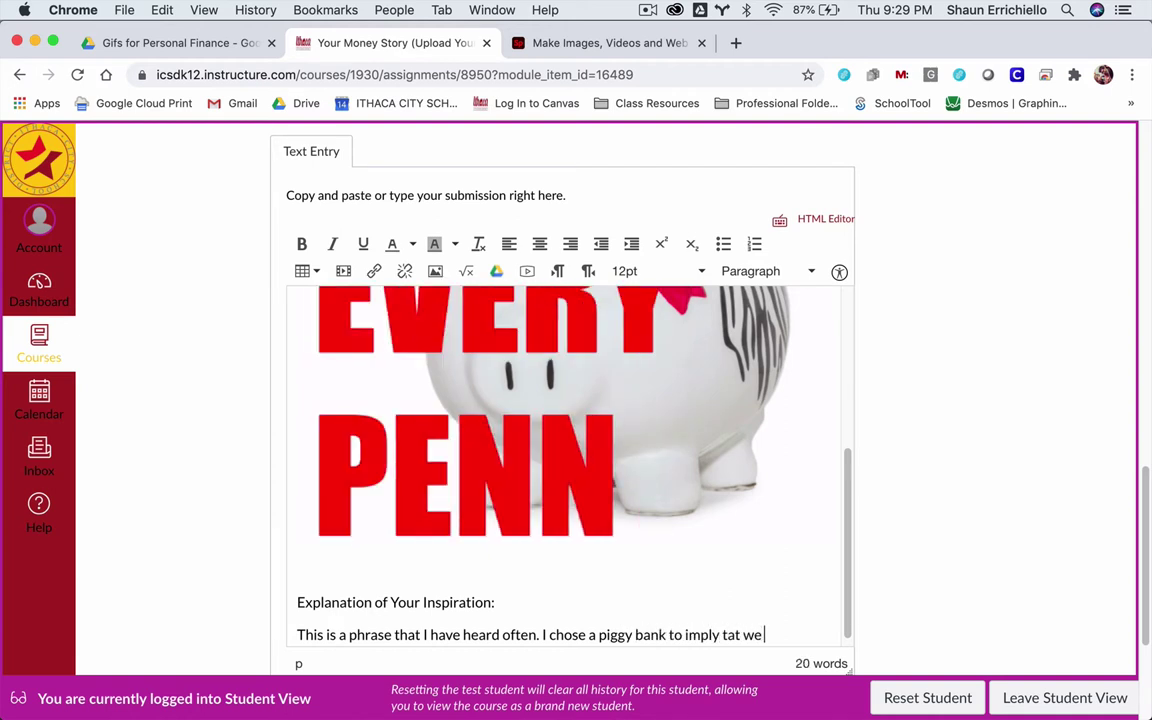
{"action": "key", "text": "BackSpace"}
{"action": "key", "text": "BackSpace"}
{"action": "key", "text": "BackSpace"}
{"action": "key", "text": "BackSpace"}
{"action": "key", "text": "BackSpace"}
{"action": "key", "text": "BackSpace"}
{"action": "type", "text": "hat we sh"}
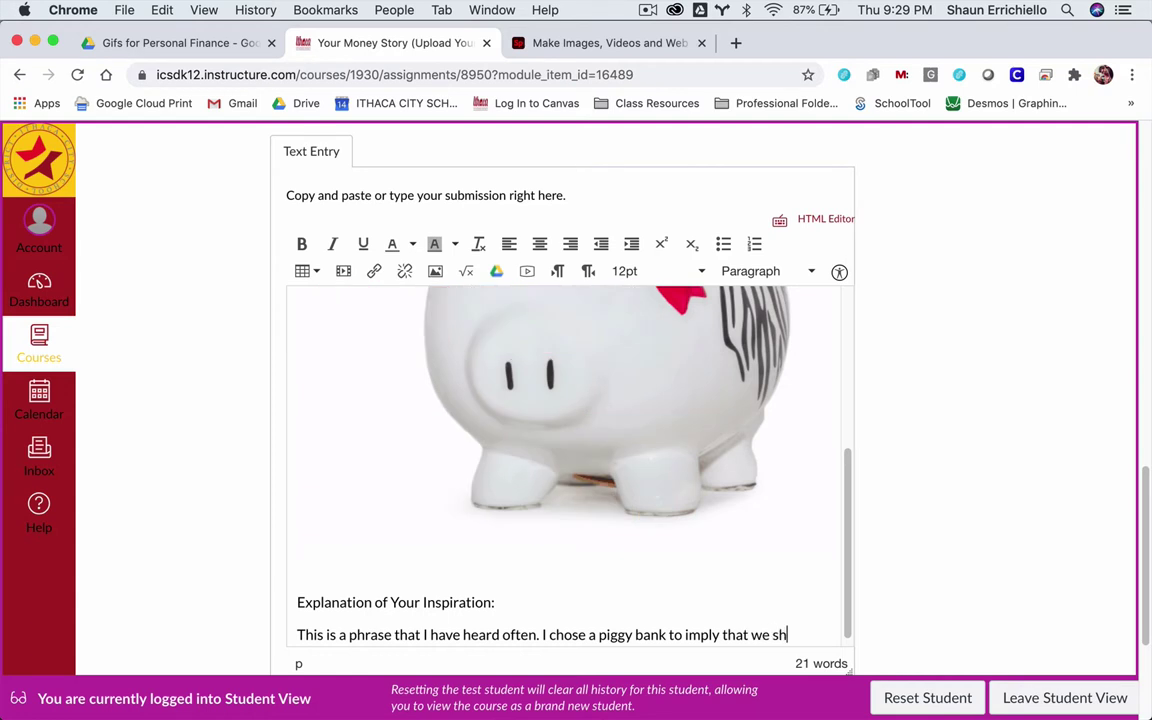
{"action": "type", "text": "ould save "}
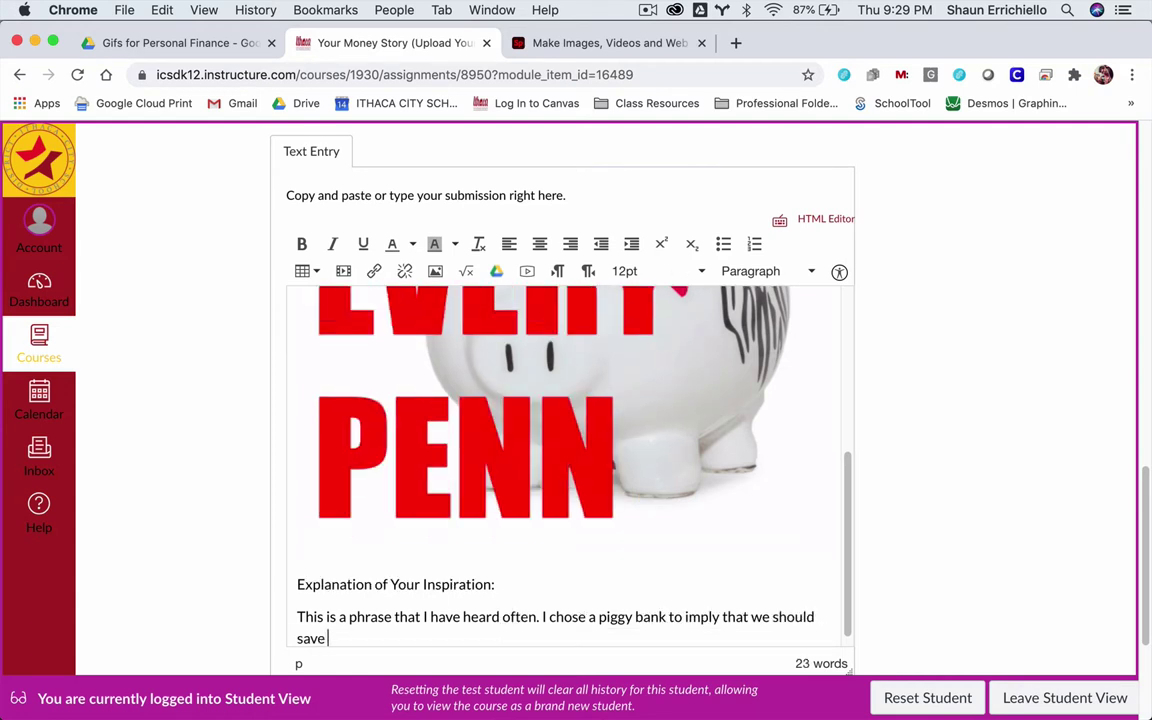
{"action": "type", "text": "even small "}
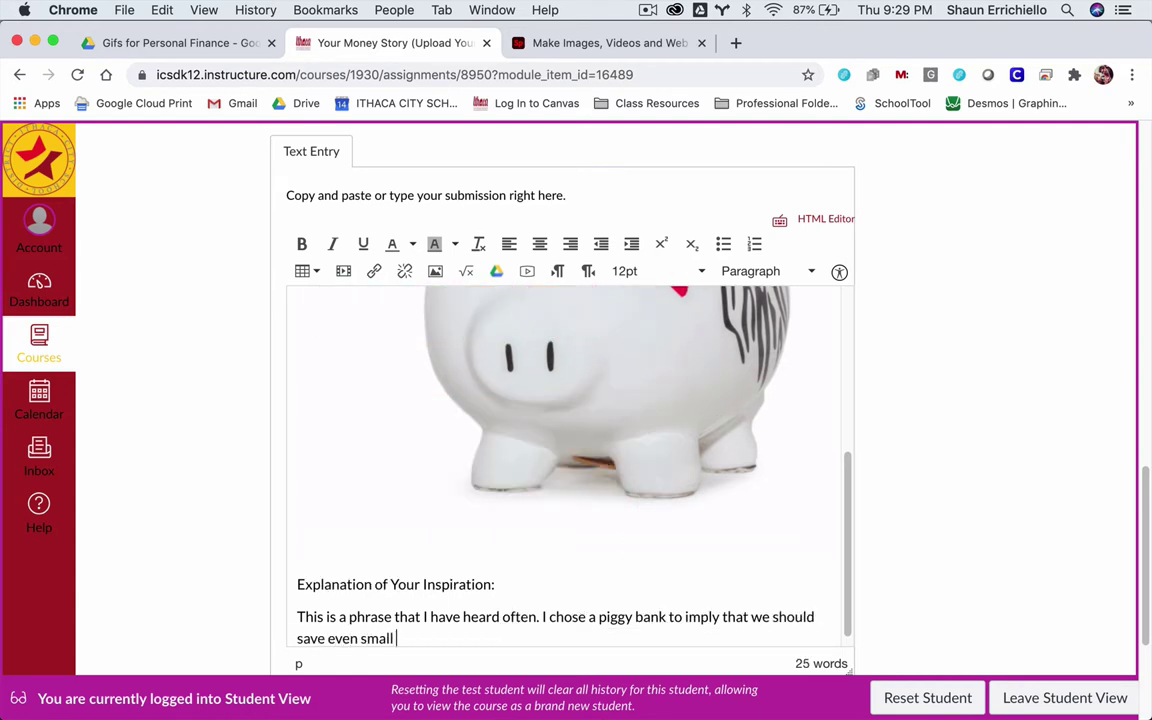
{"action": "type", "text": "amounts of mon"}
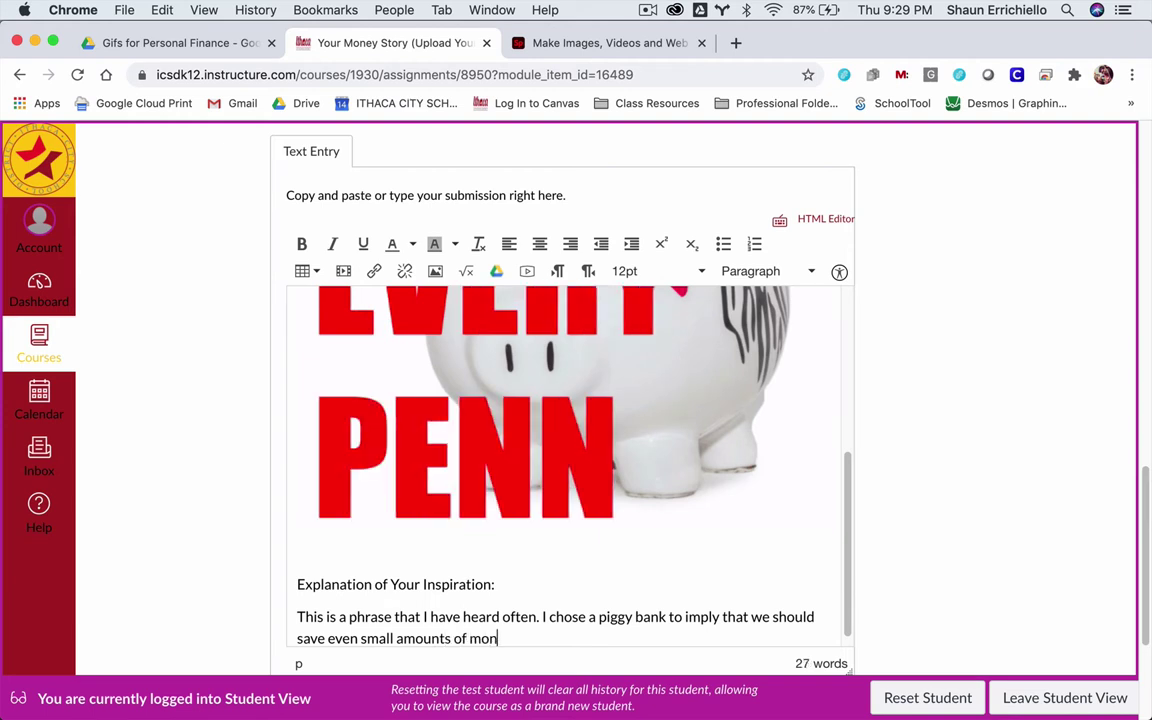
{"action": "type", "text": "ey, since c"}
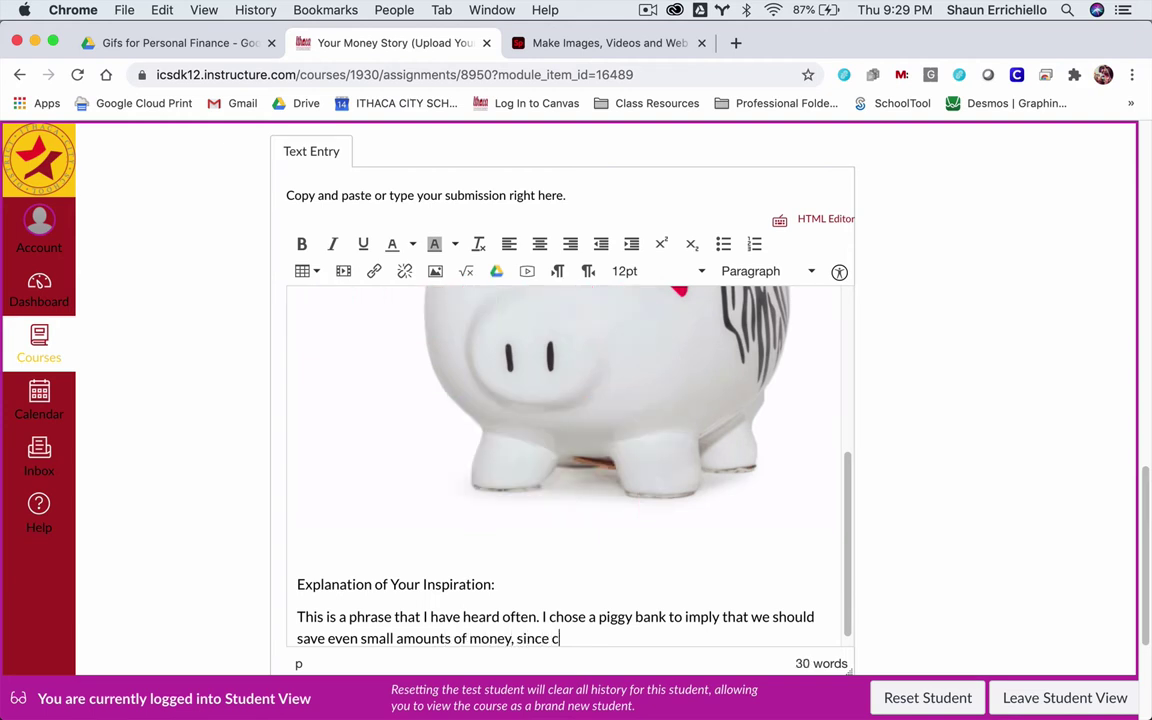
{"action": "type", "text": "hange and smal"}
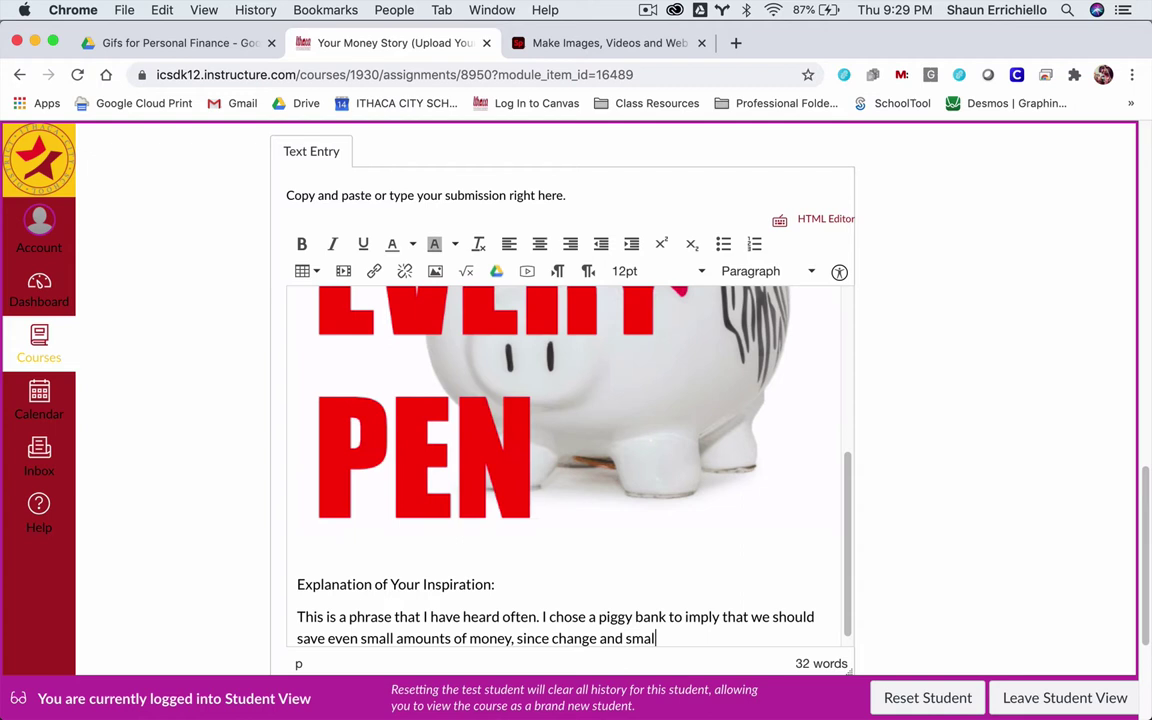
{"action": "type", "text": "l denomicati"}
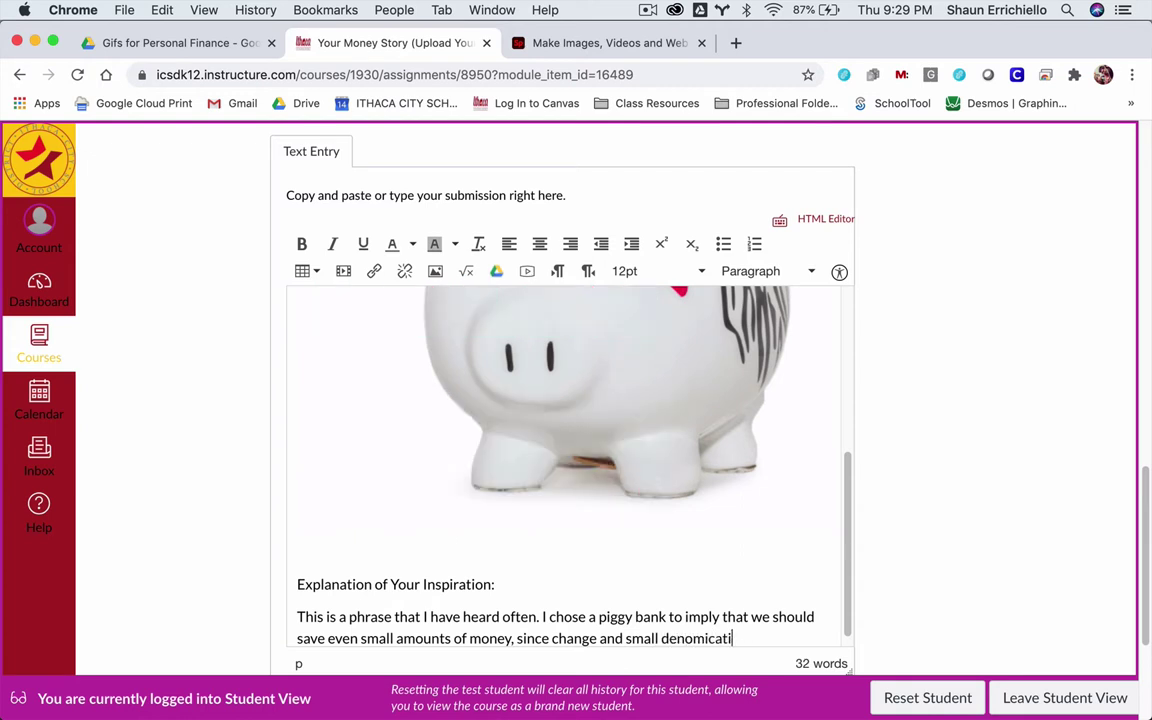
{"action": "key", "text": "BackSpace"}
{"action": "key", "text": "BackSpace"}
{"action": "key", "text": "BackSpace"}
{"action": "key", "text": "BackSpace"}
{"action": "type", "text": "nation"}
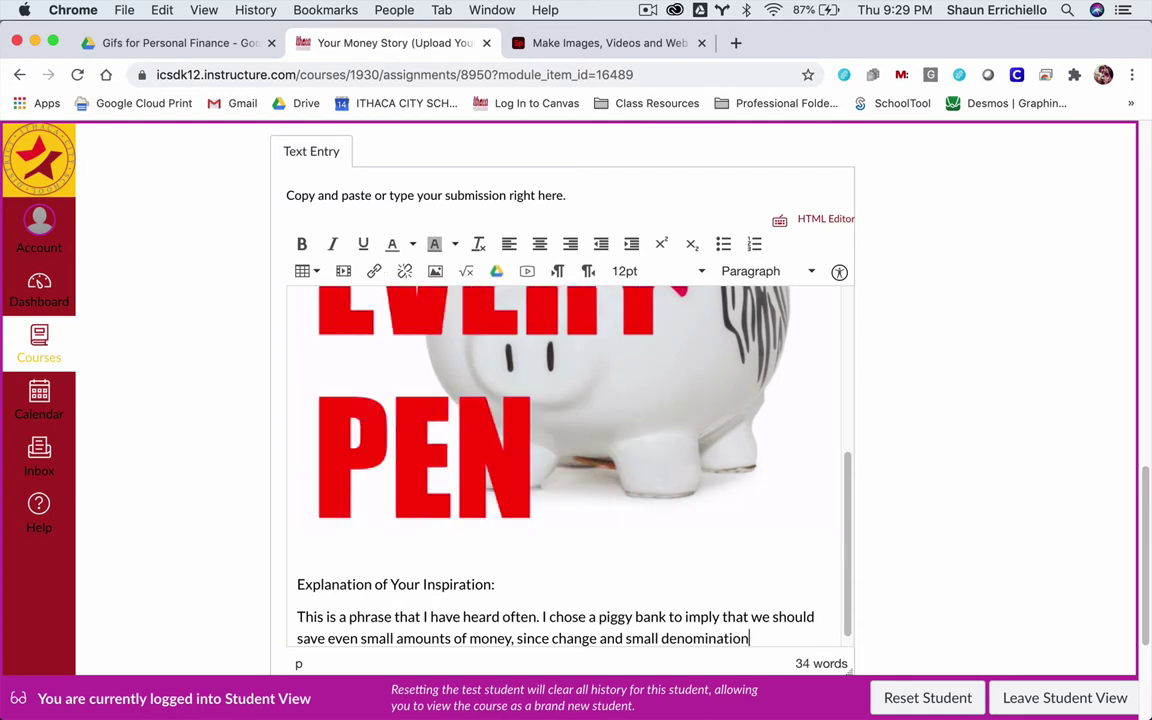
{"action": "type", "text": "s of curren"}
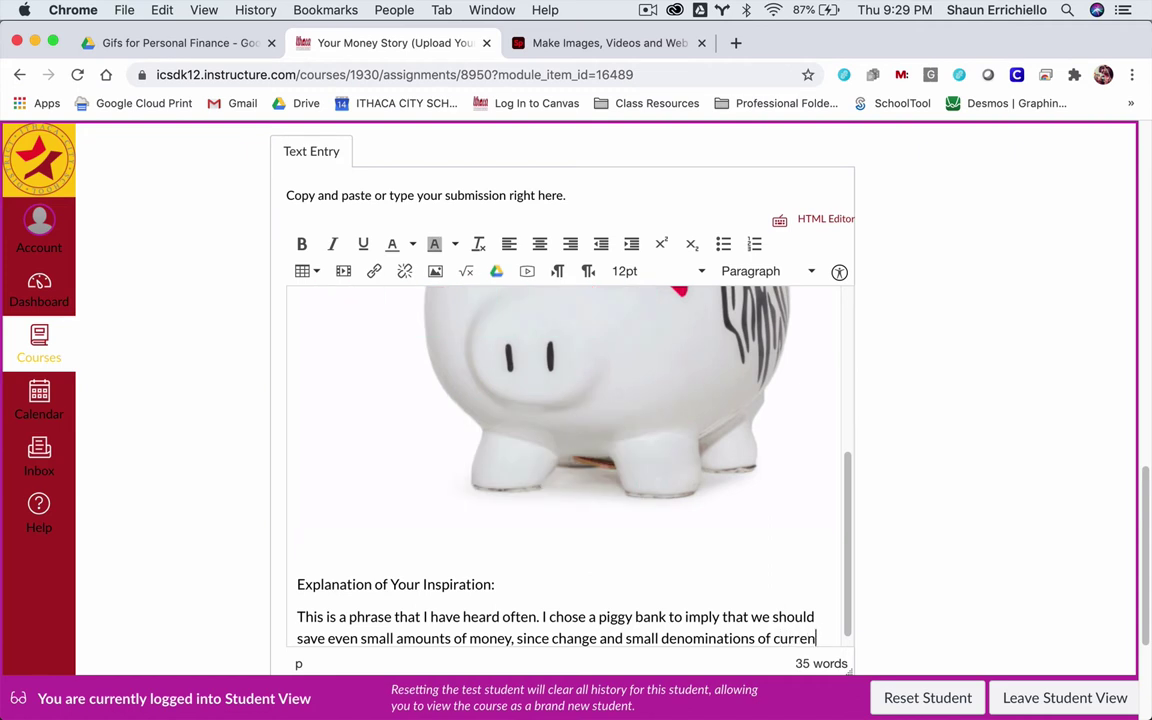
{"action": "type", "text": "cy "}
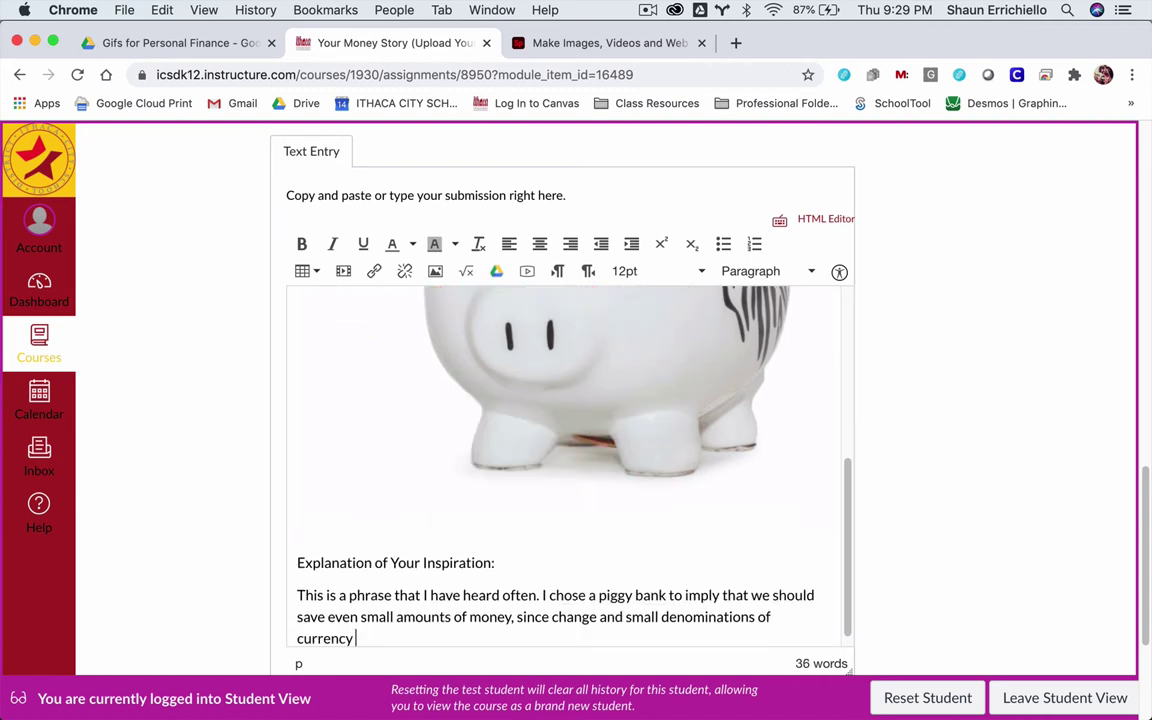
{"action": "type", "text": "are k"}
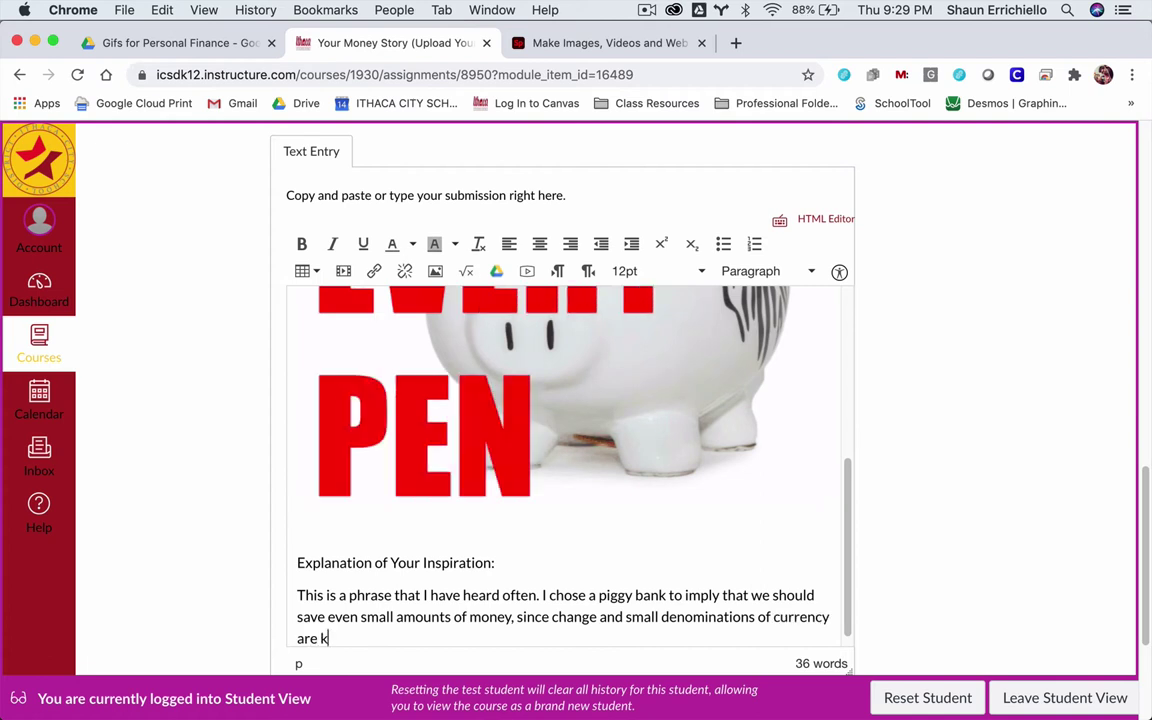
{"action": "type", "text": "epts"}
{"action": "key", "text": "BackSpace"}
{"action": "type", "text": "in a"}
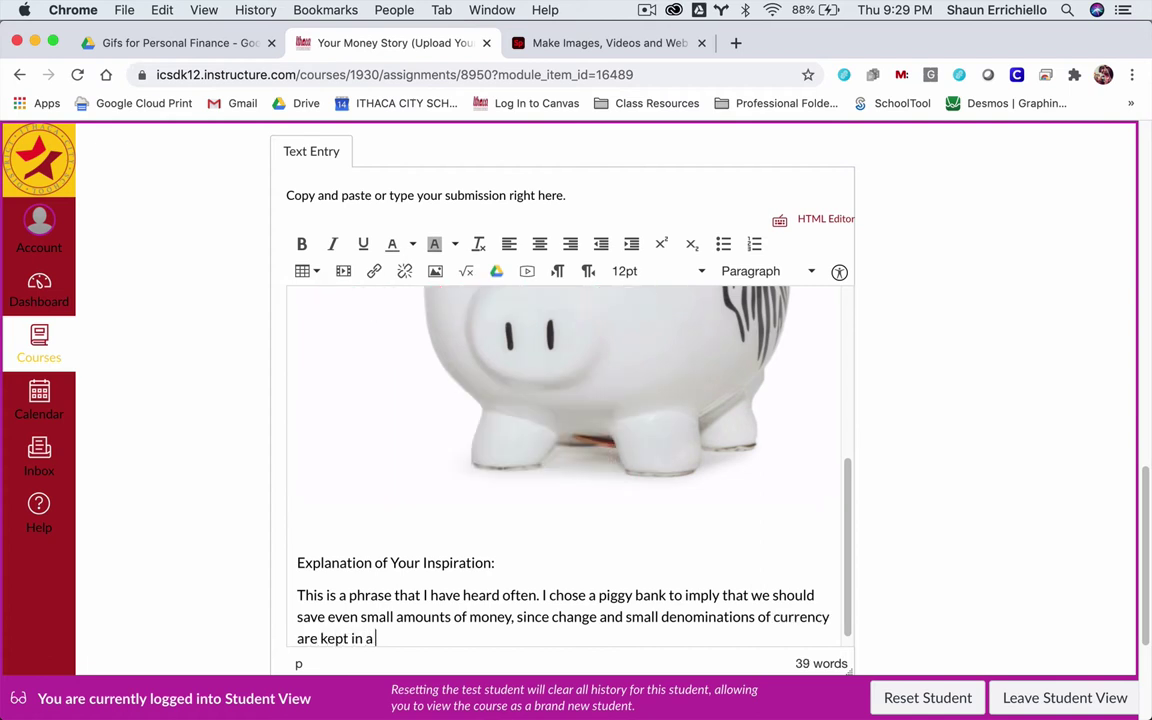
{"action": "type", "text": " piggy bank."}
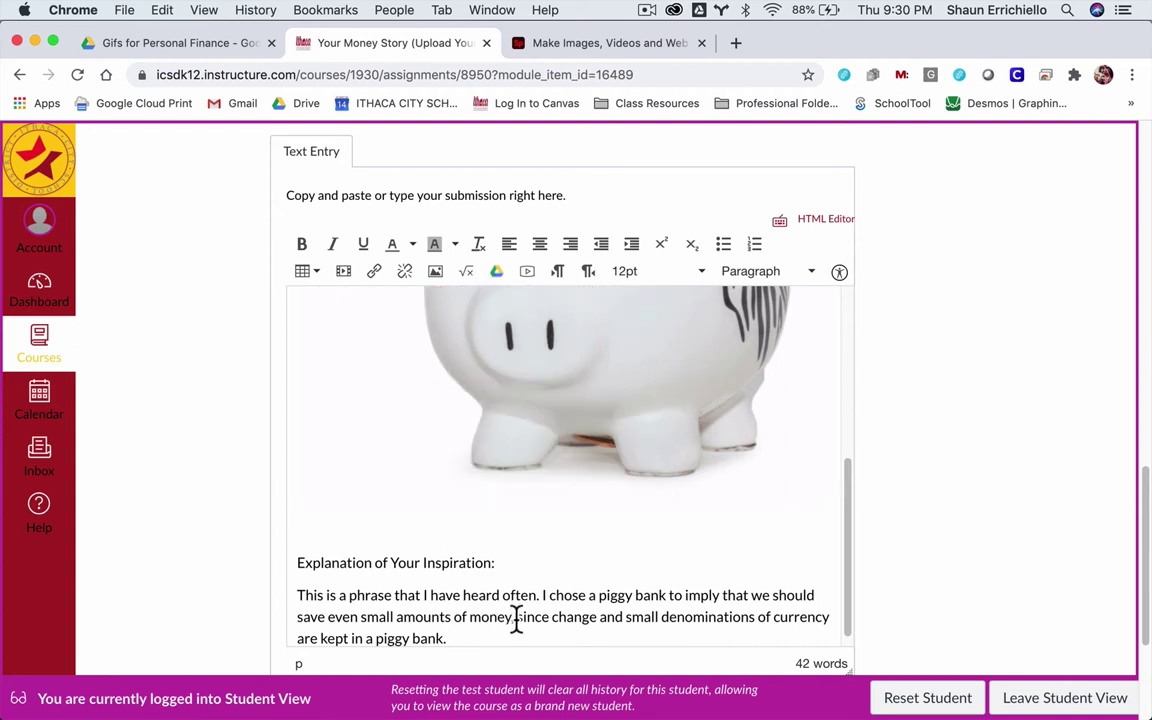
- Replace ', since c' after 'money' with '. C' to start a new sentence
{"action": "left_click_drag", "start_coordinate": [517, 620], "coordinate": [558, 622]}
{"action": "key", "text": "BackSpace"}
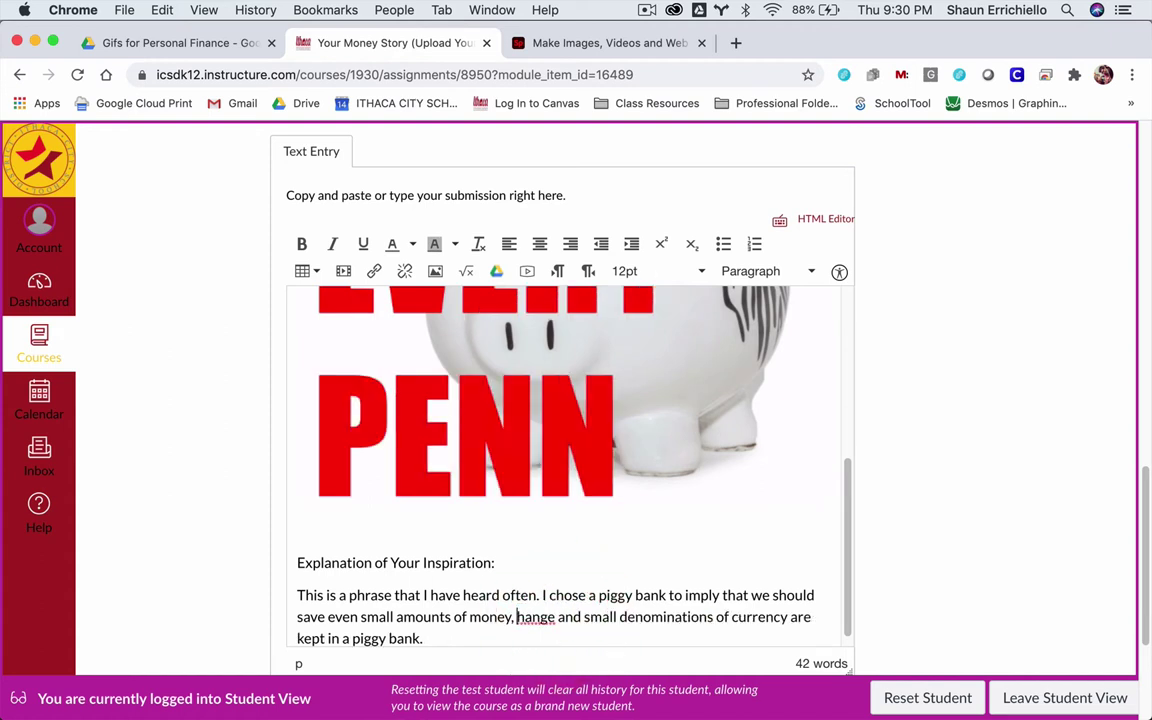
{"action": "key", "text": "BackSpace"}
{"action": "key", "text": "BackSpace"}
{"action": "type", "text": ". C"}
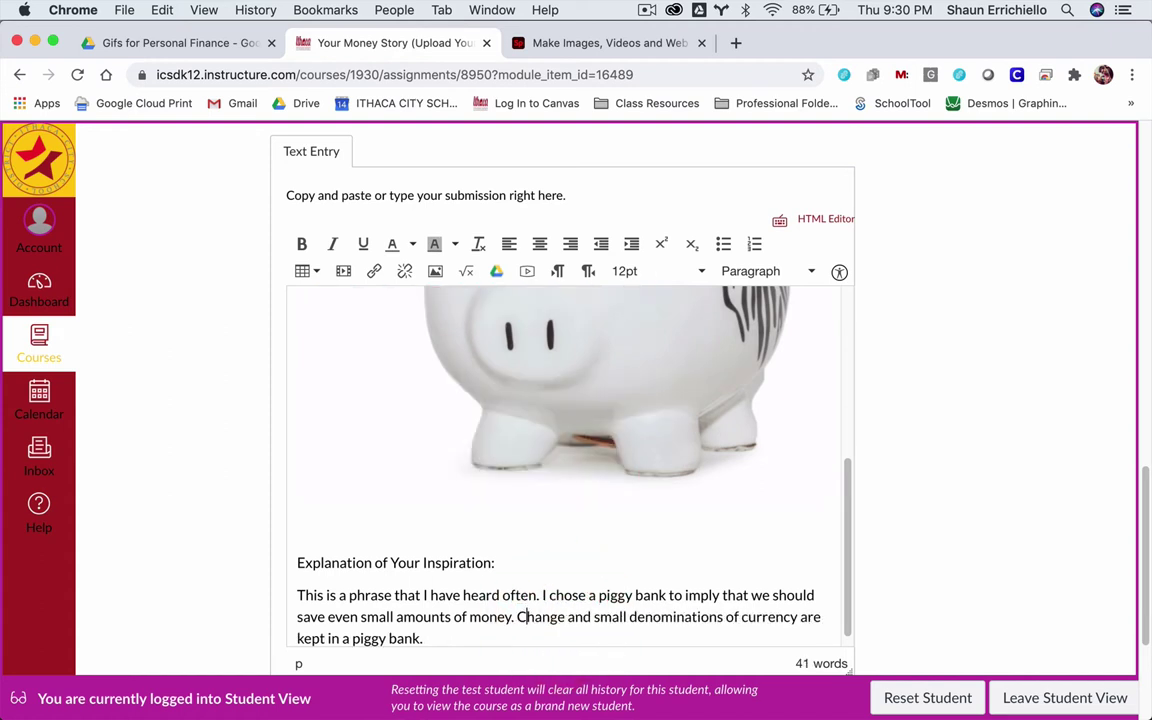
- End the paragraph with ', showing that every little amount is important.' and start a new line
{"action": "left_click", "coordinate": [445, 637]}
{"action": "type", "text": ", showing that eve"}
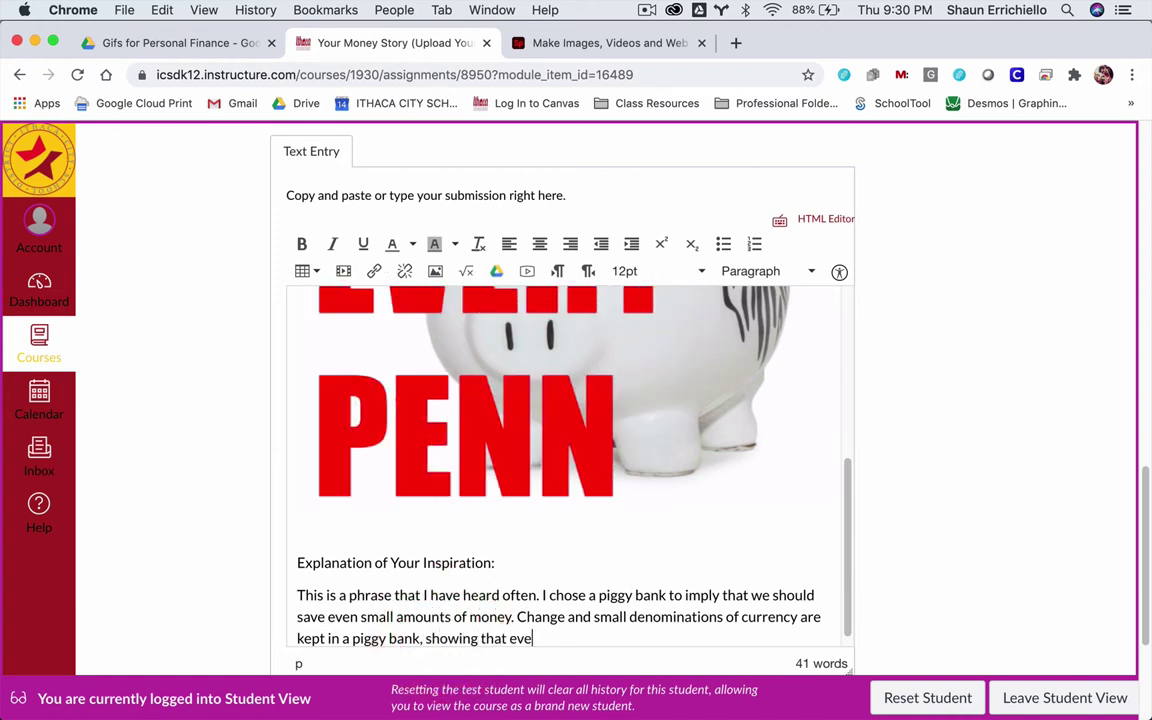
{"action": "type", "text": "nyry"}
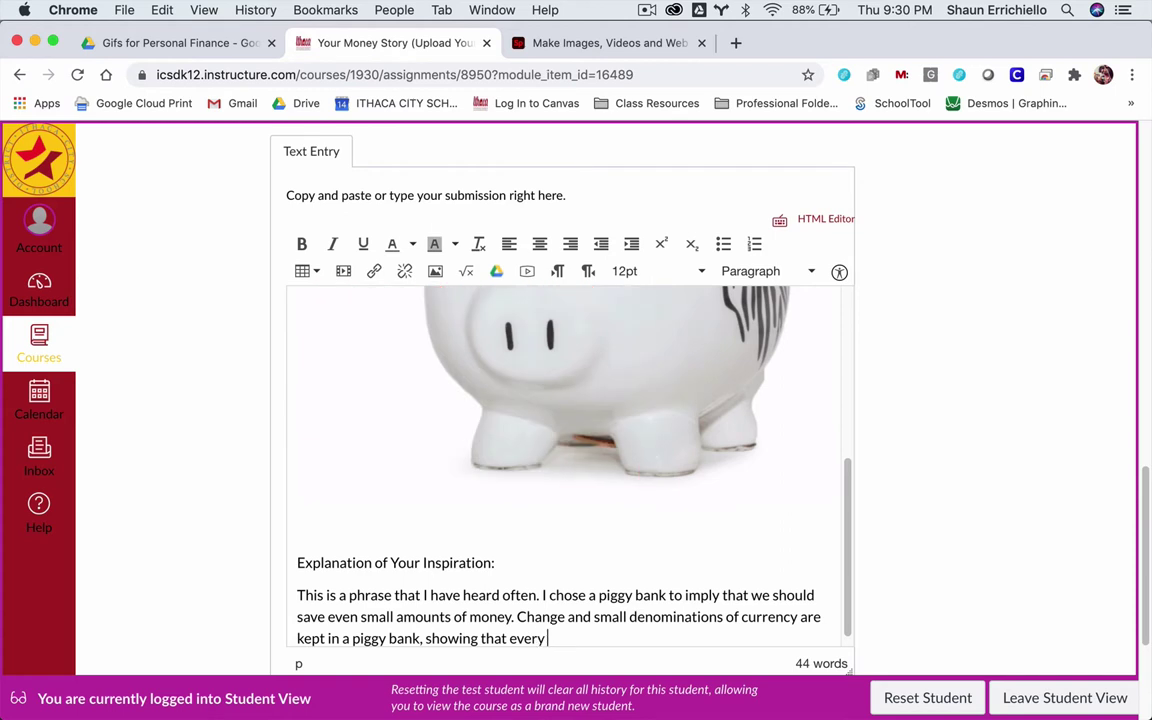
{"action": "type", "text": " little amoutn"}
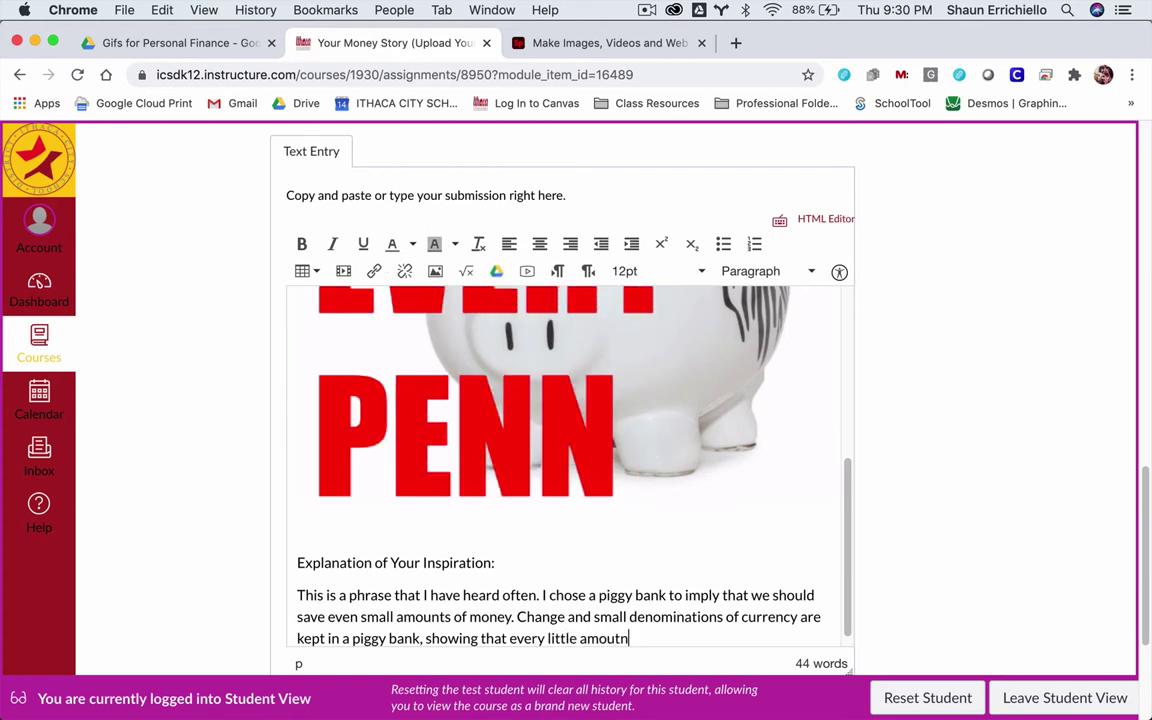
{"action": "key", "text": "BackSpace"}
{"action": "key", "text": "BackSpace"}
{"action": "type", "text": "nt is impor"}
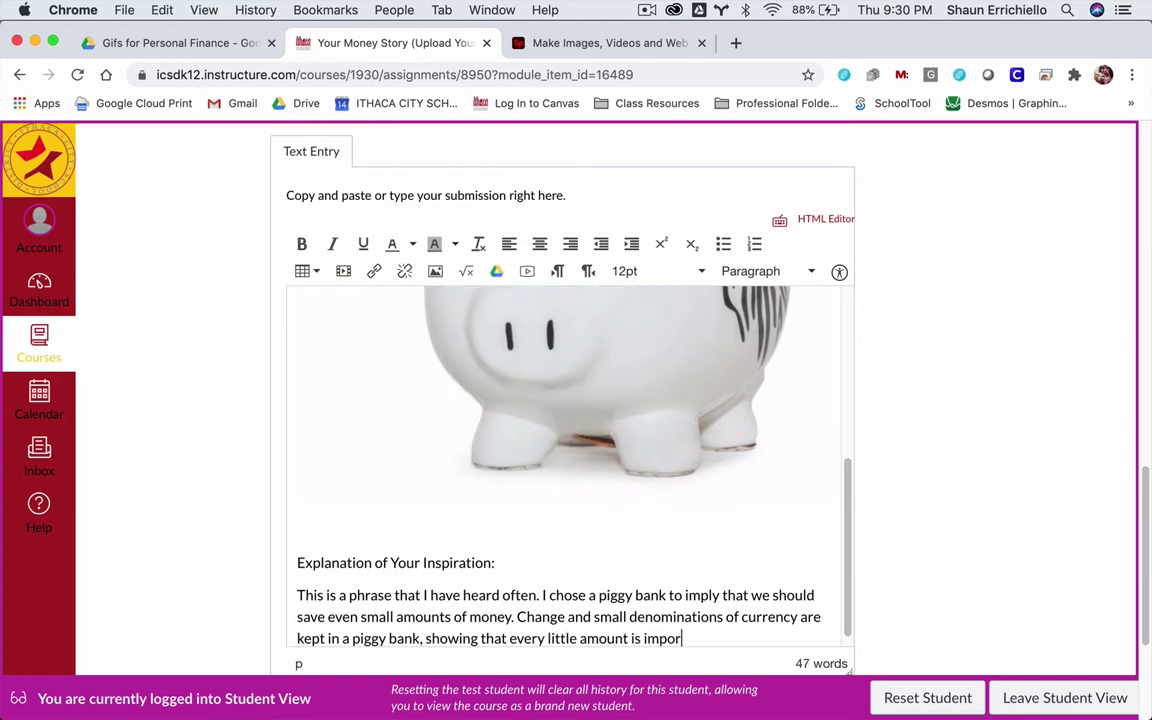
{"action": "type", "text": "tant."}
{"action": "key", "text": "Return"}
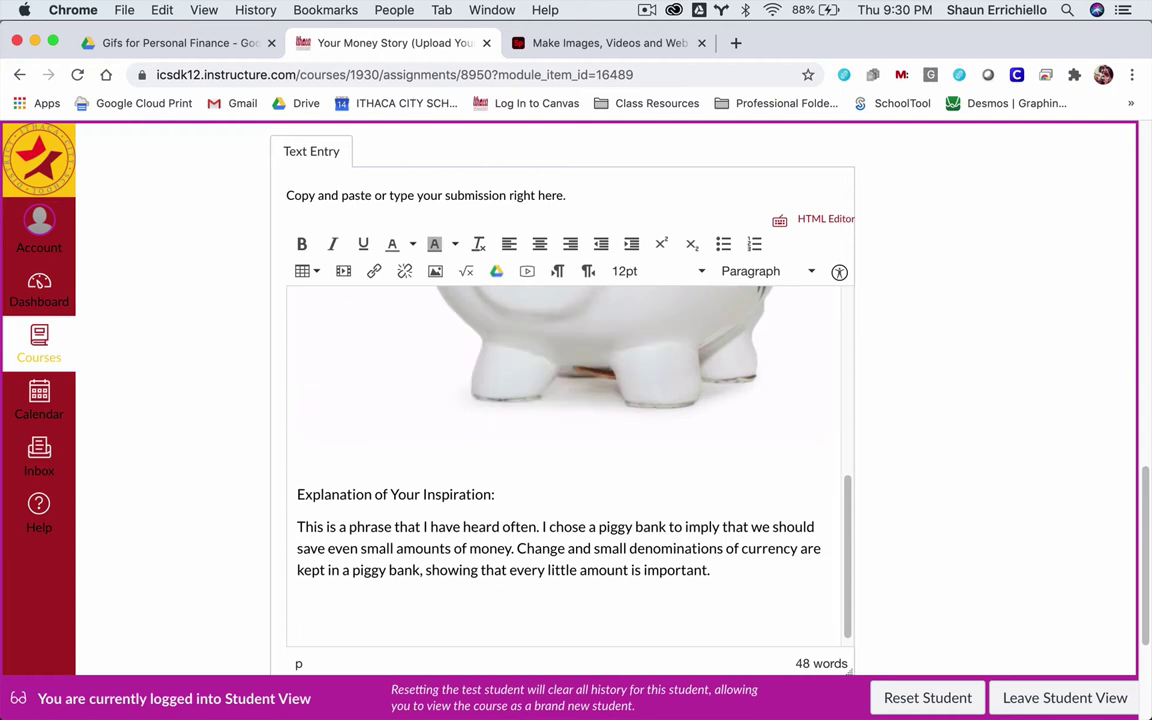
- Write the second paragraph naming the current pandemic and opportunity cost as the two main reasons
{"action": "type", "text": "The "}
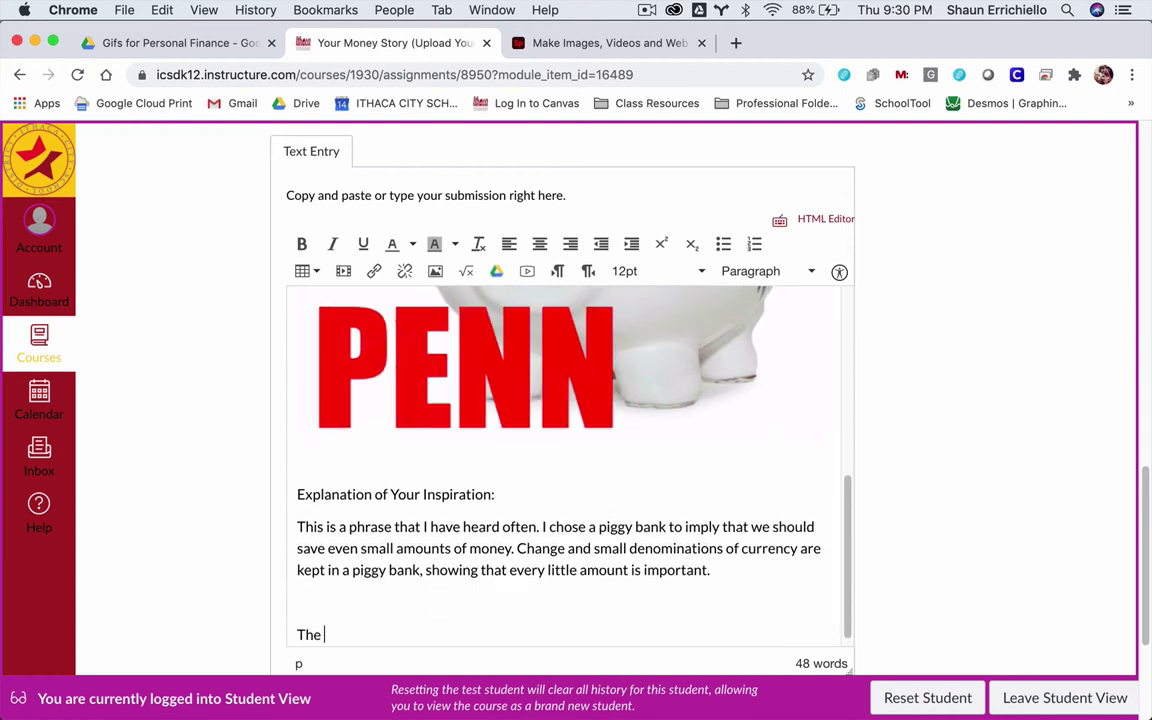
{"action": "type", "text": "two main ras"}
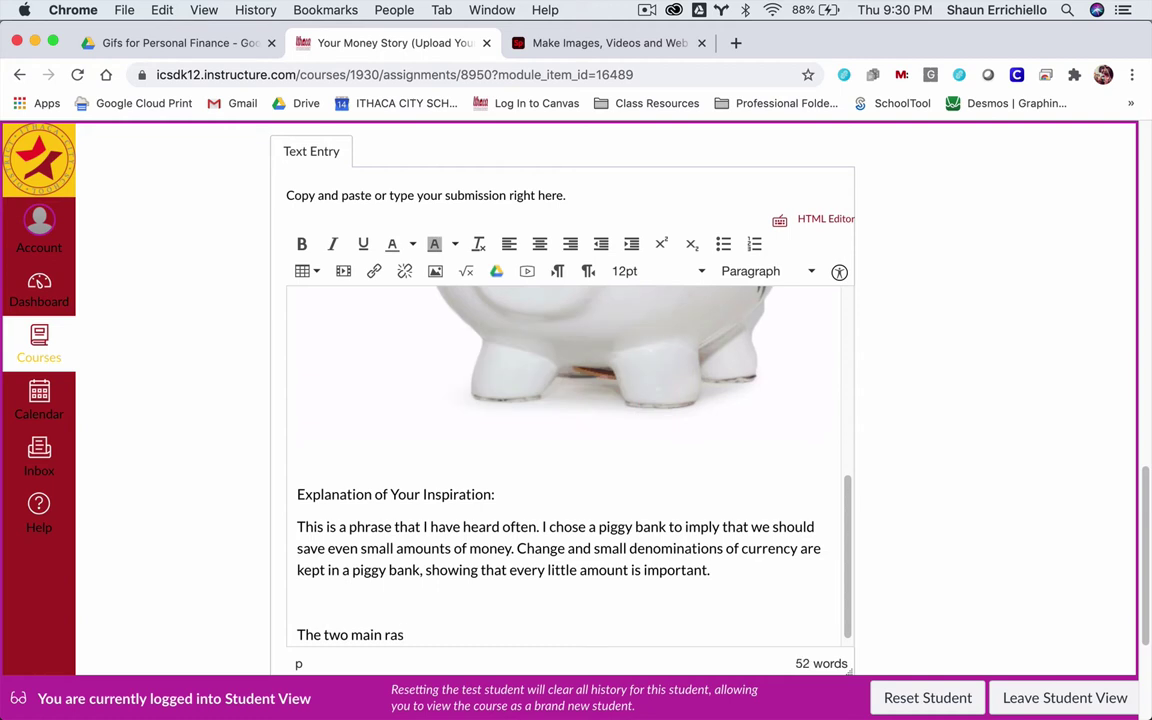
{"action": "key", "text": "BackSpace"}
{"action": "key", "text": "BackSpace"}
{"action": "type", "text": "easons I cho"}
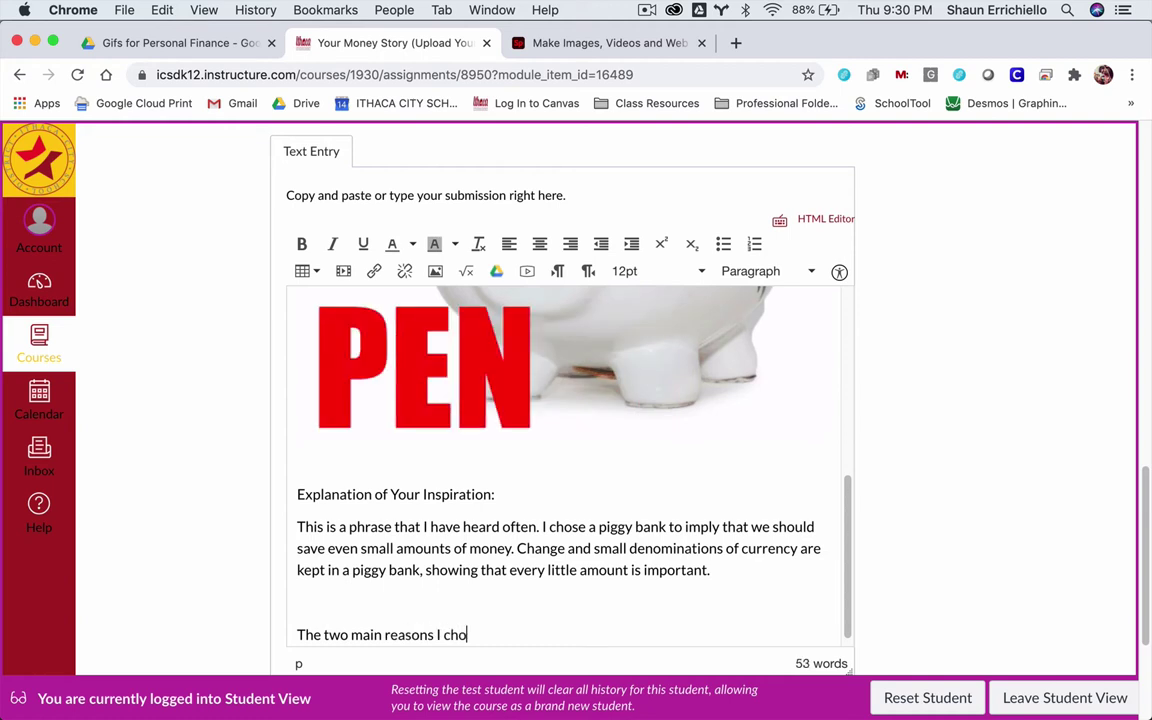
{"action": "type", "text": "se this, "}
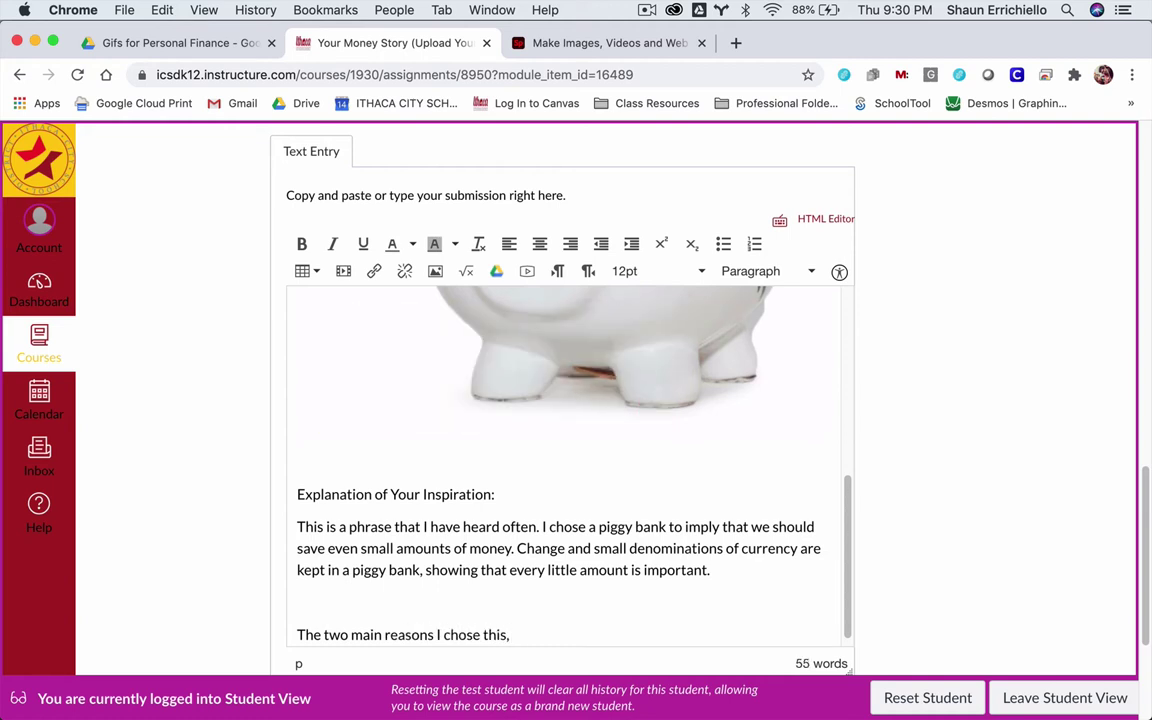
{"action": "key", "text": "BackSpace"}
{"action": "key", "text": "BackSpace"}
{"action": "type", "text": " are the"}
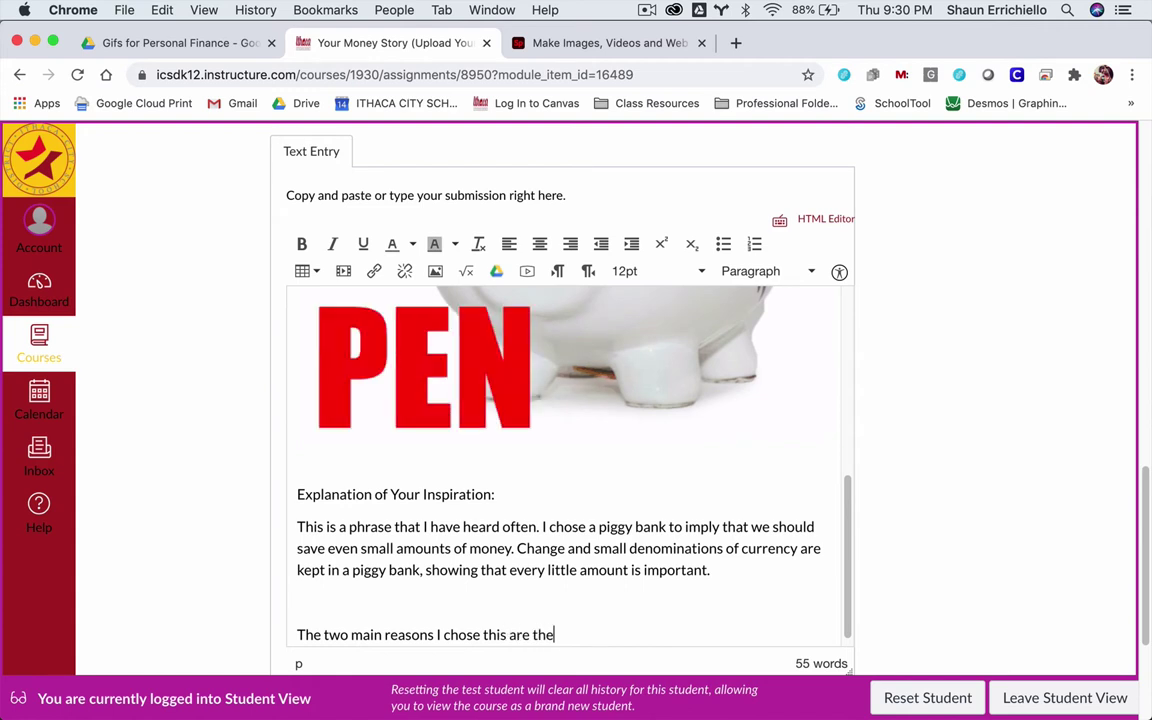
{"action": "type", "text": " current pa"}
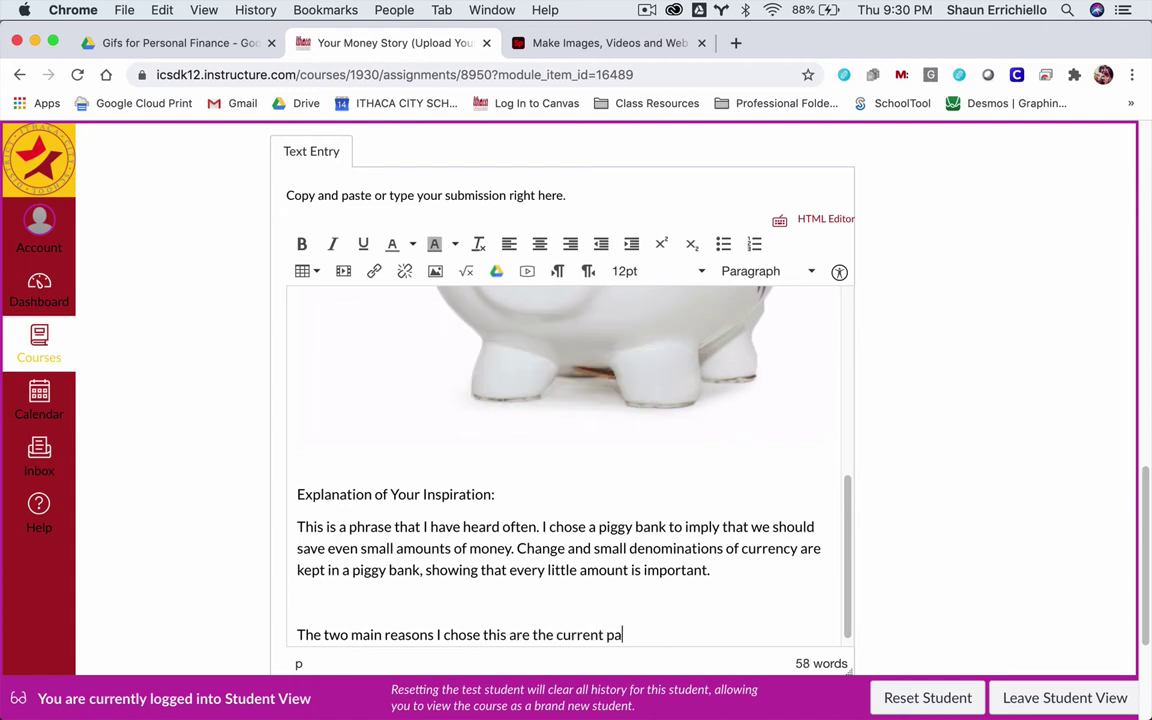
{"action": "type", "text": "ndemic and "}
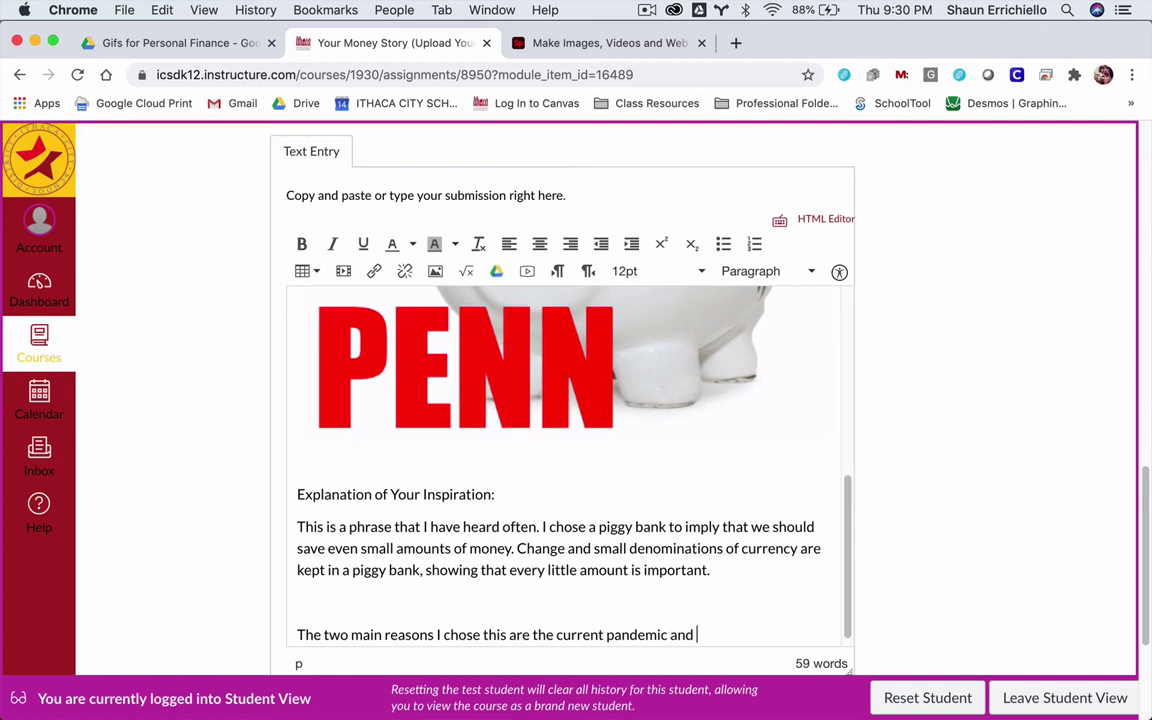
{"action": "type", "text": "opportunity"}
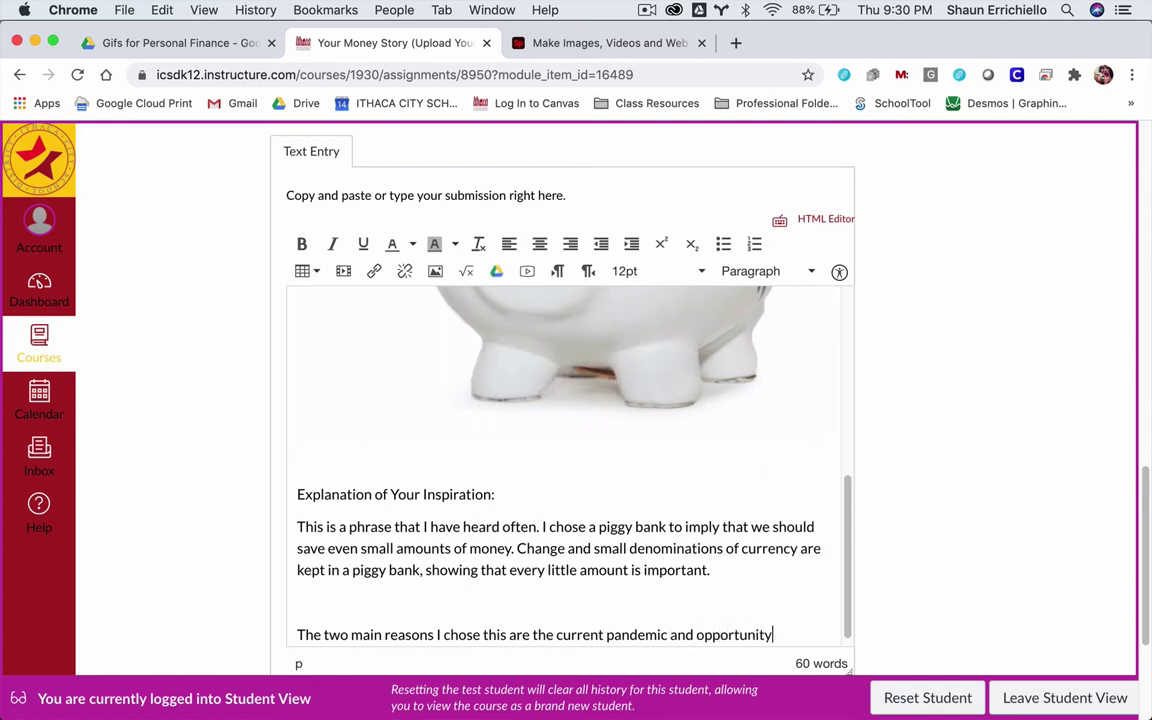
{"action": "type", "text": " cost."}
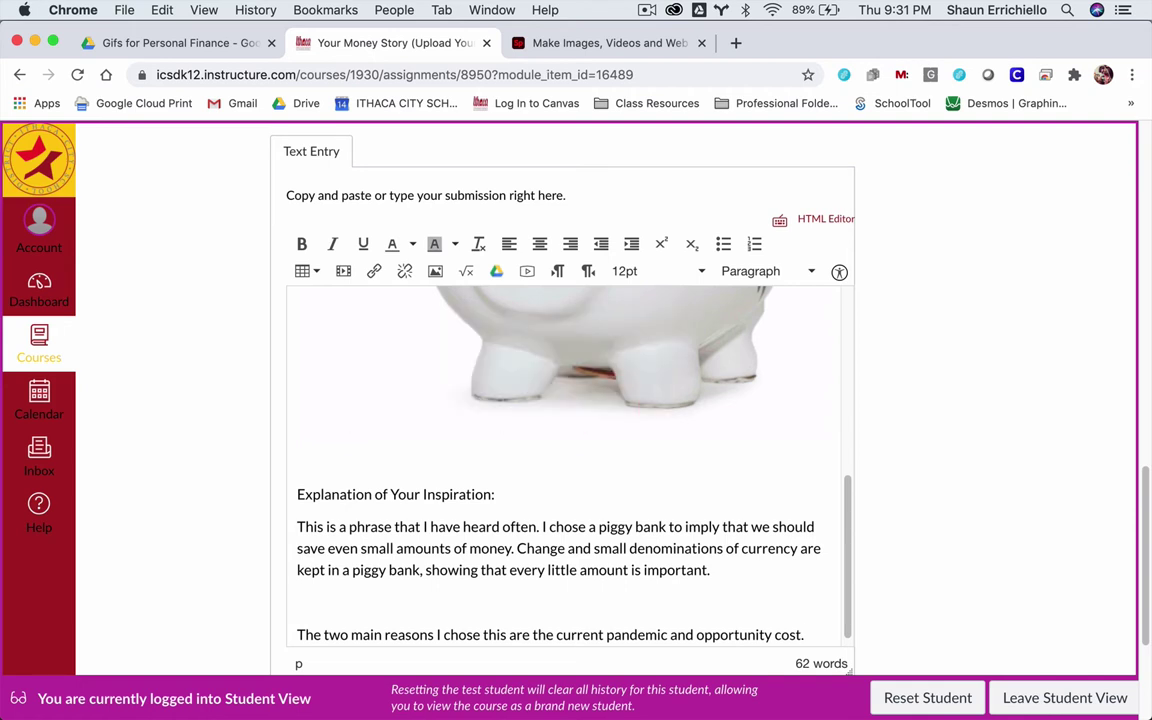
{"action": "type", "text": "ring the pande"}
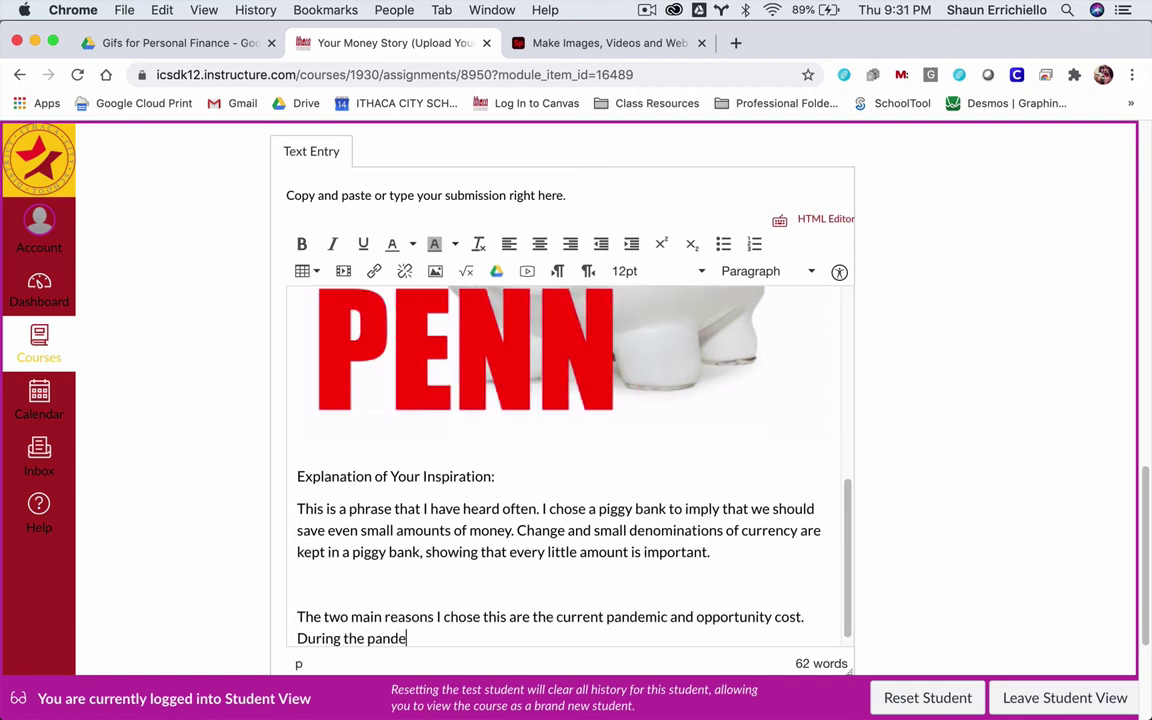
{"action": "type", "text": "mic, people ha"}
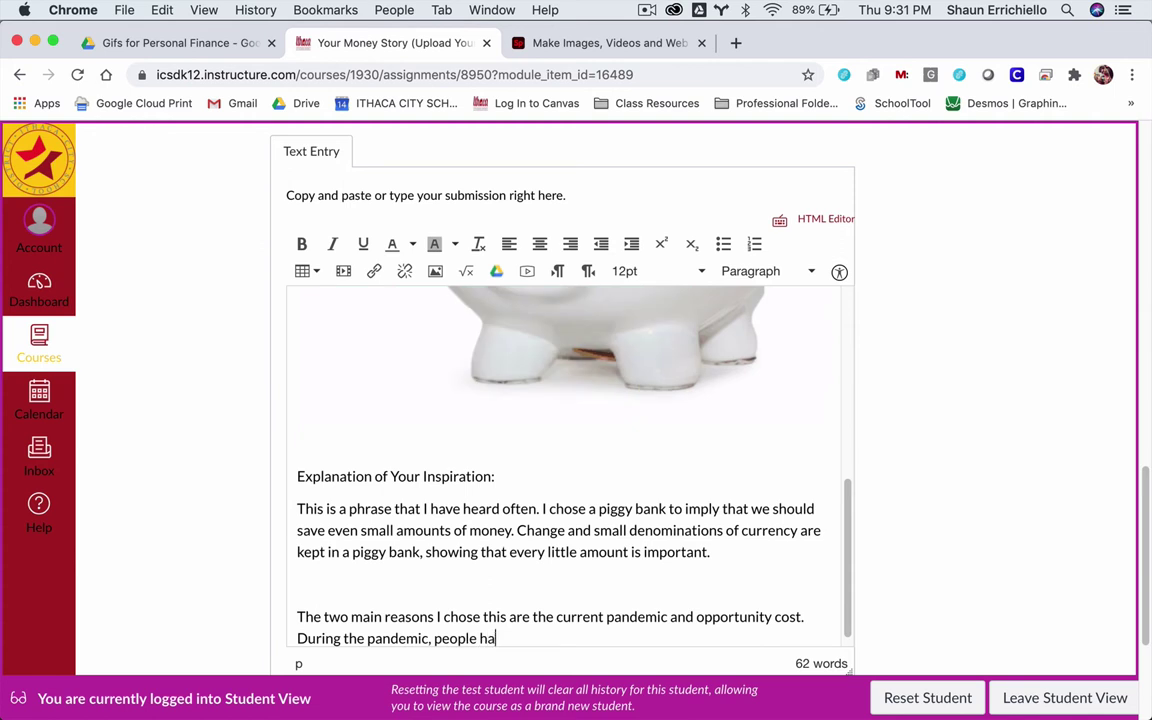
{"action": "type", "text": "ve had to "}
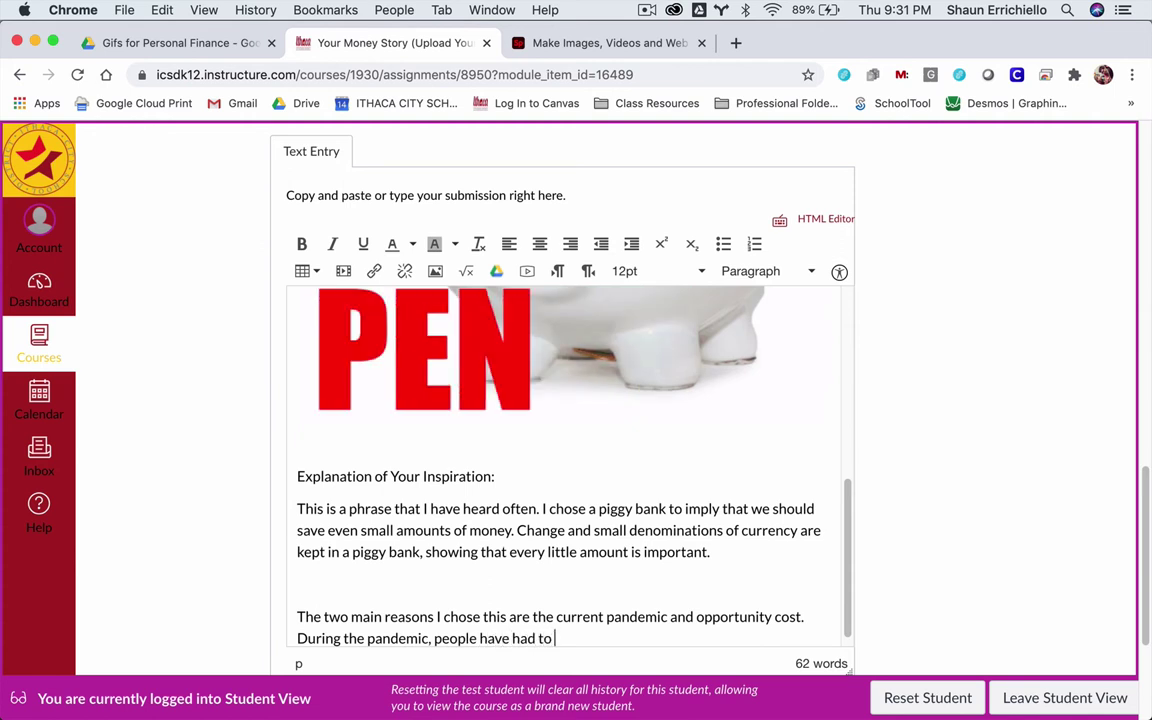
{"action": "type", "text": "rely"}
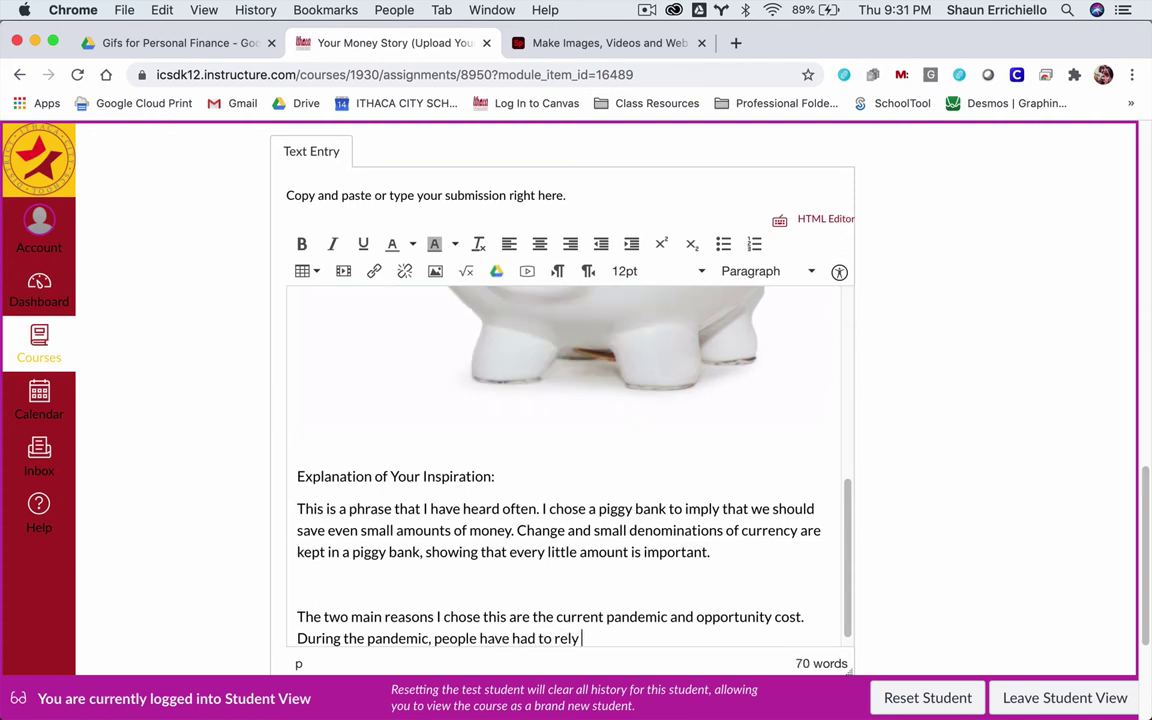
{"action": "type", "text": " on their saving"}
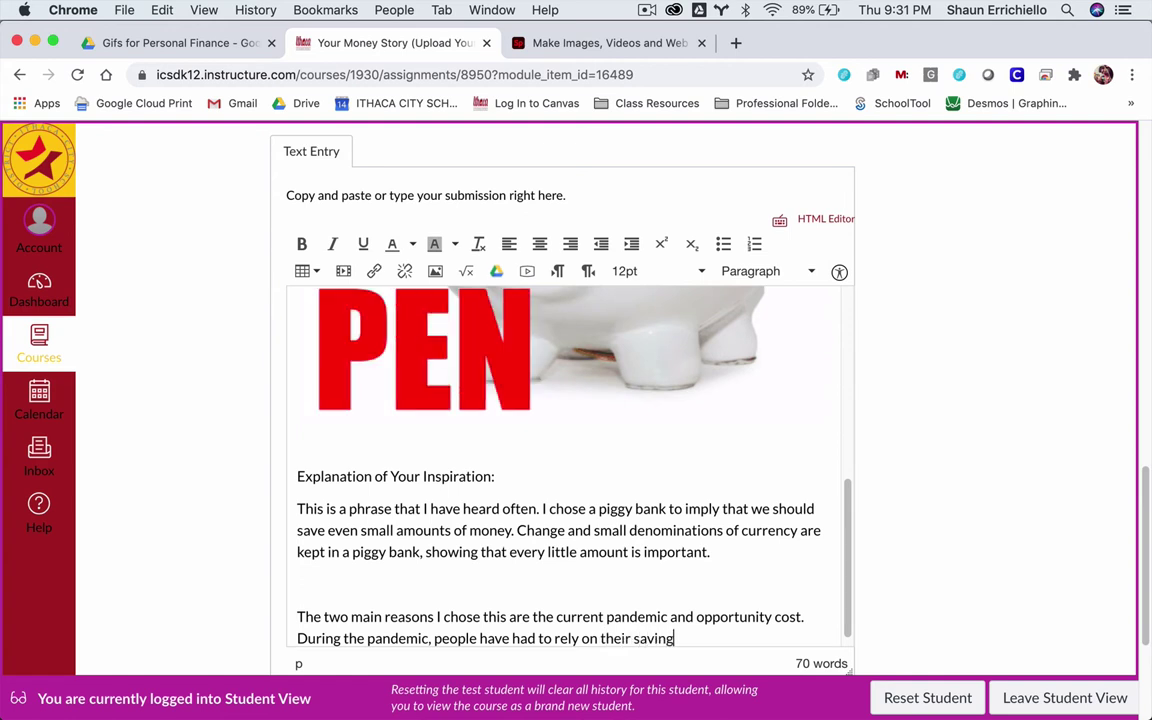
{"action": "type", "text": "s and"}
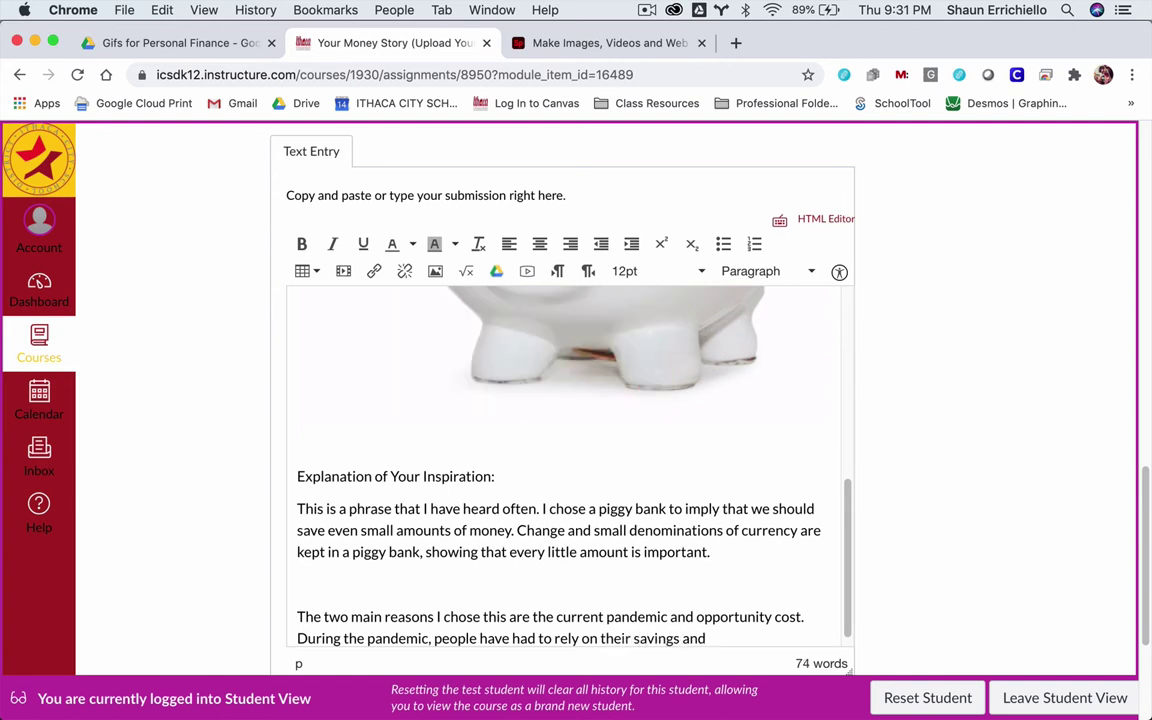
{"action": "type", "text": " with oppo"}
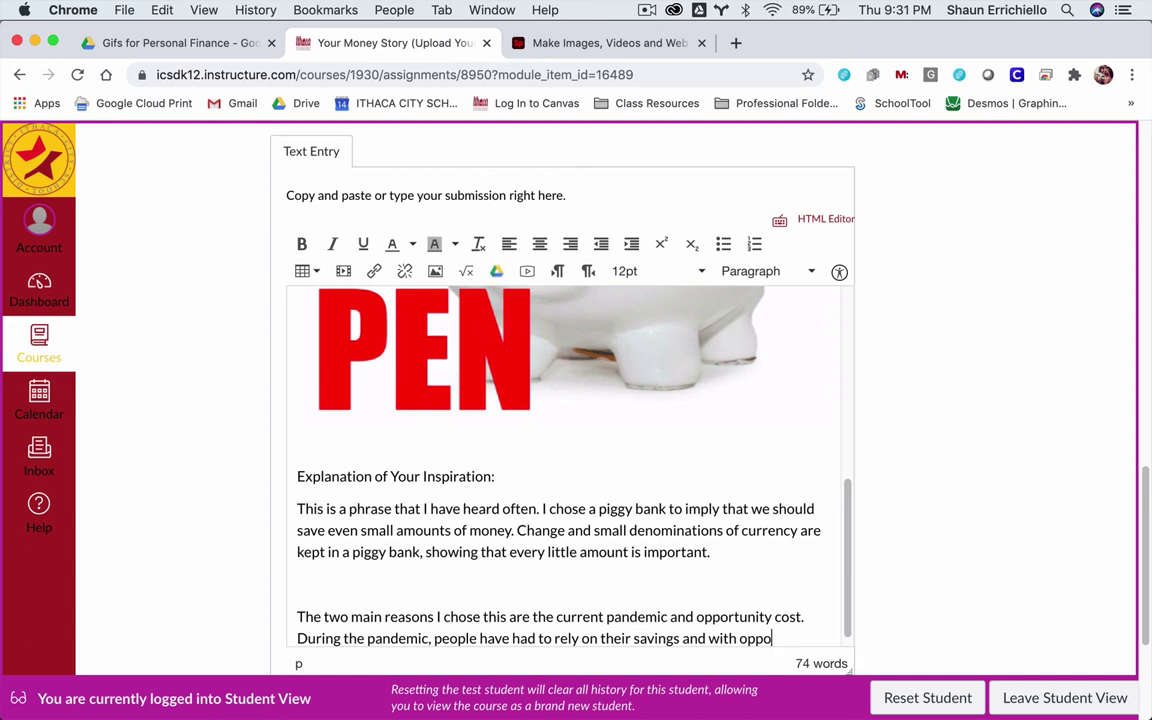
{"action": "type", "text": "rtunity c"}
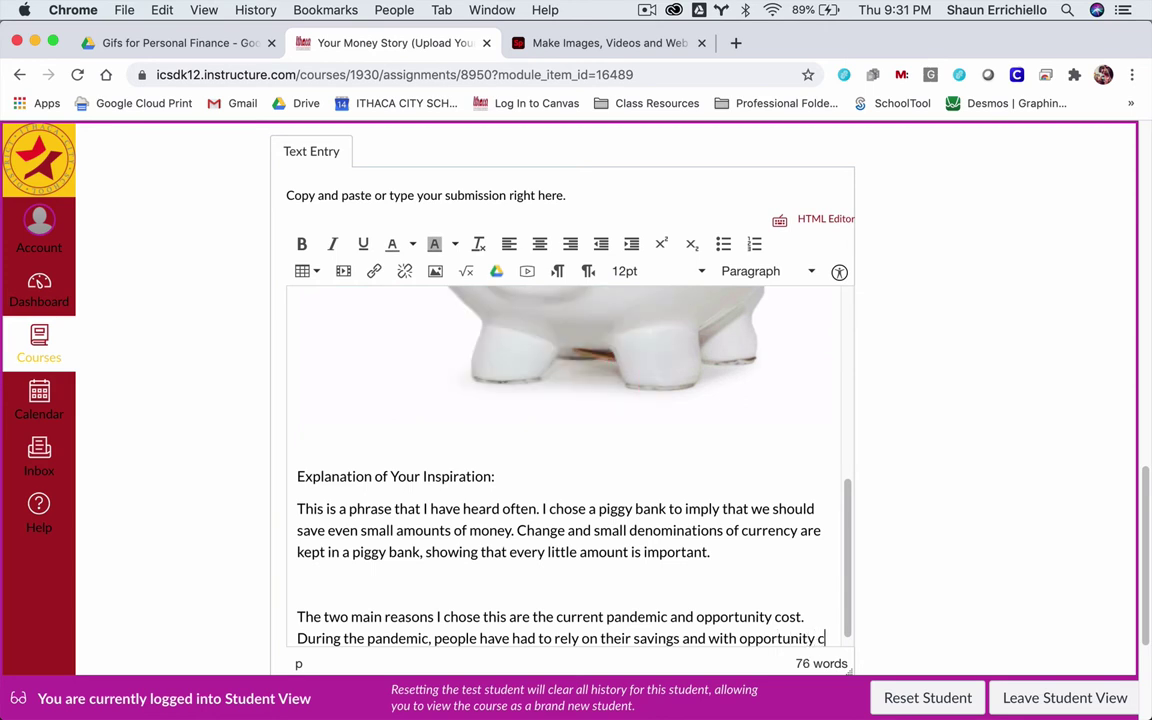
{"action": "type", "text": "ost. every amount y"}
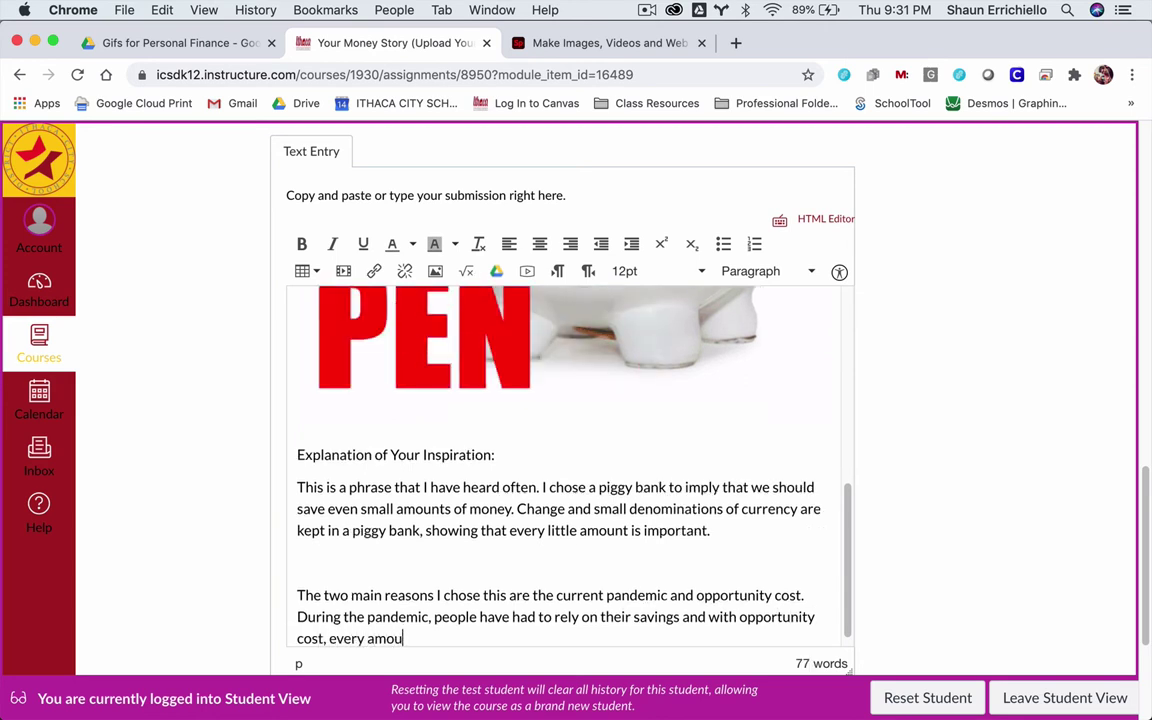
{"action": "type", "text": "ou spend"}
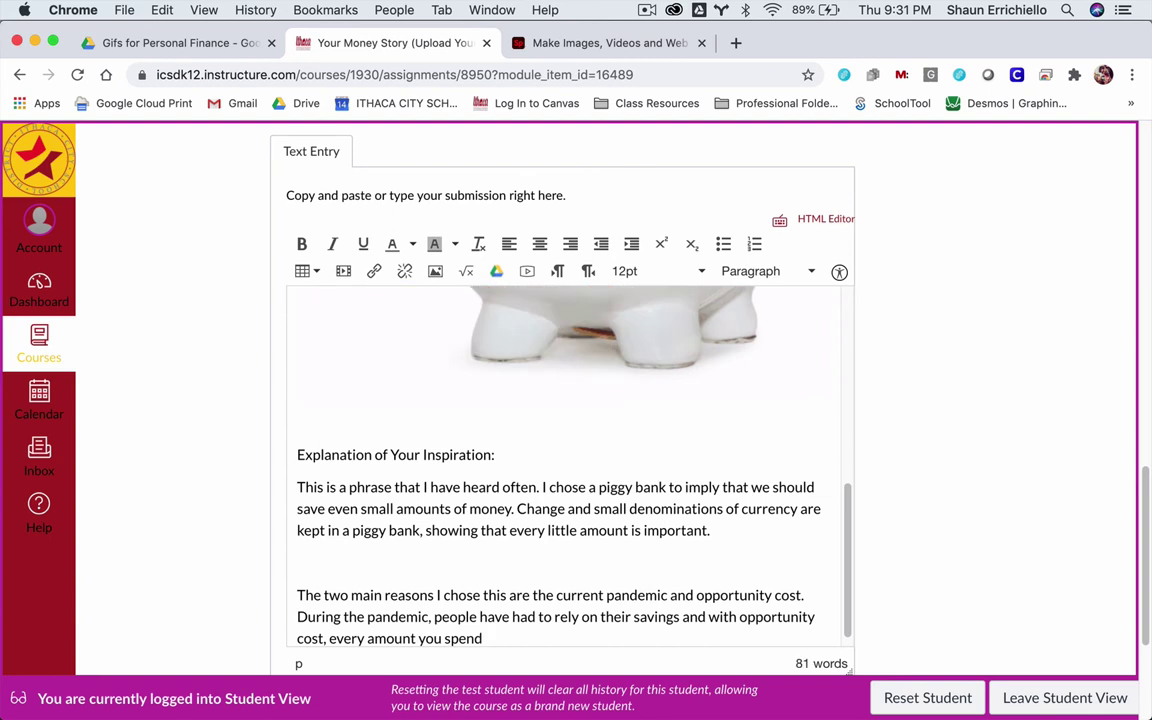
{"action": "type", "text": " if a lost op"}
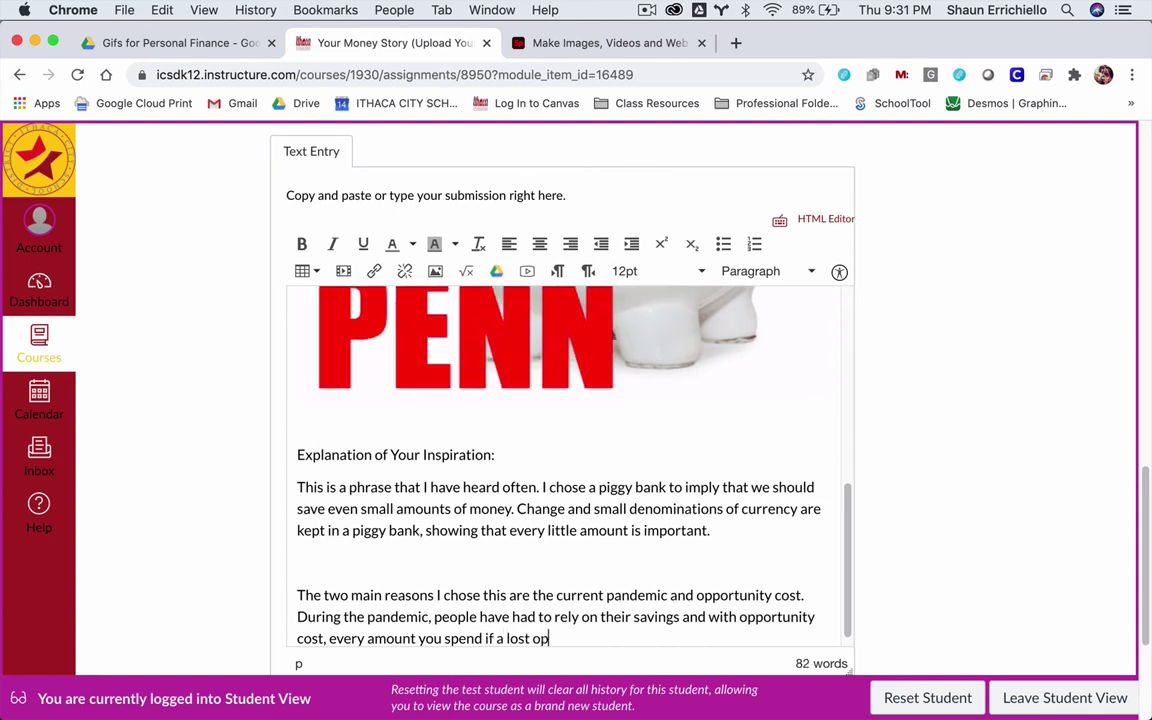
{"action": "type", "text": "portunity to "}
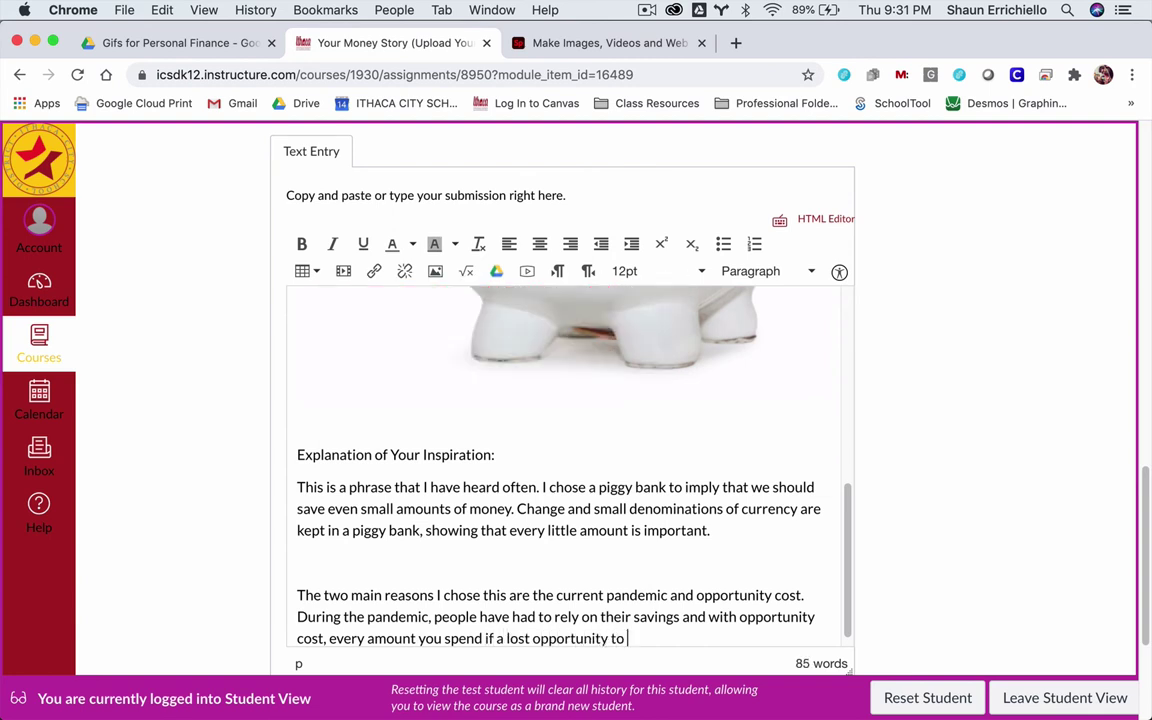
{"action": "type", "text": "save or grow yo"}
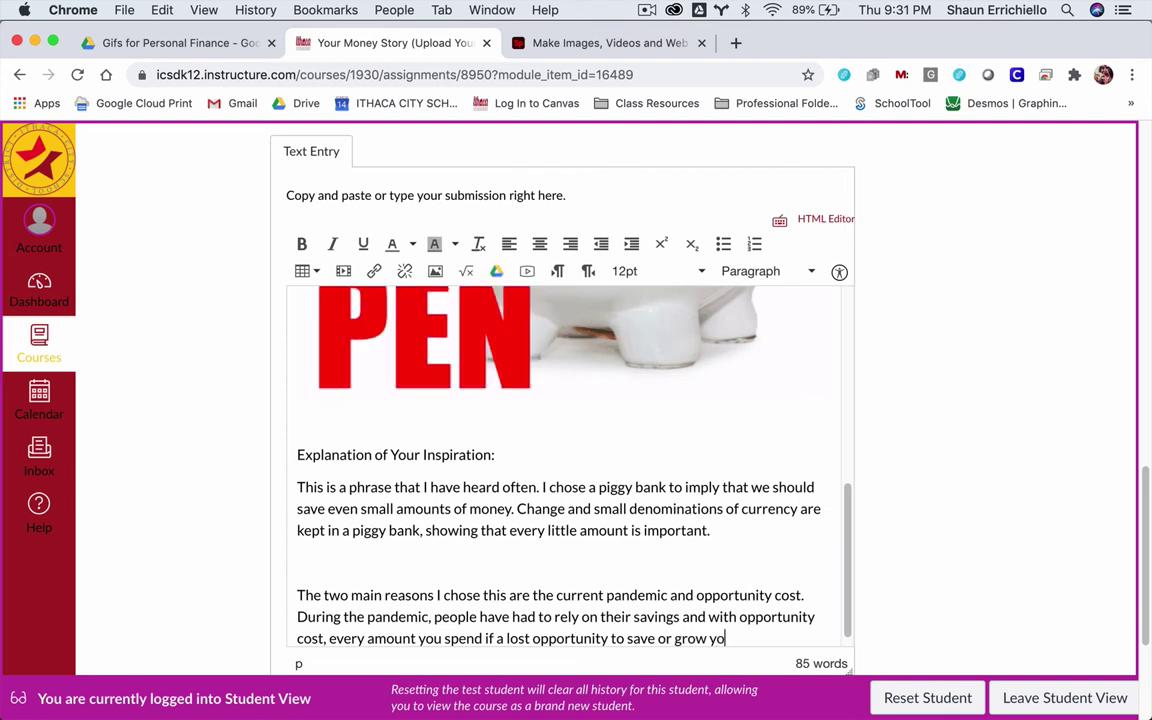
{"action": "type", "text": "ur money "}
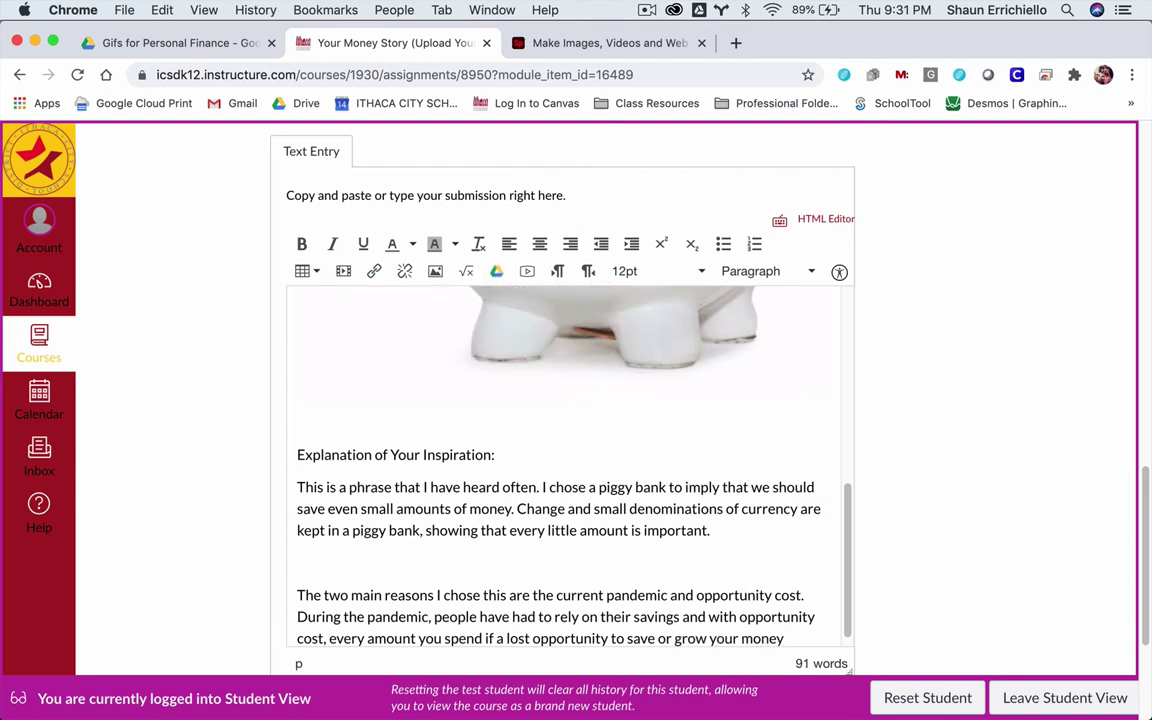
{"action": "type", "text": "or put it t"}
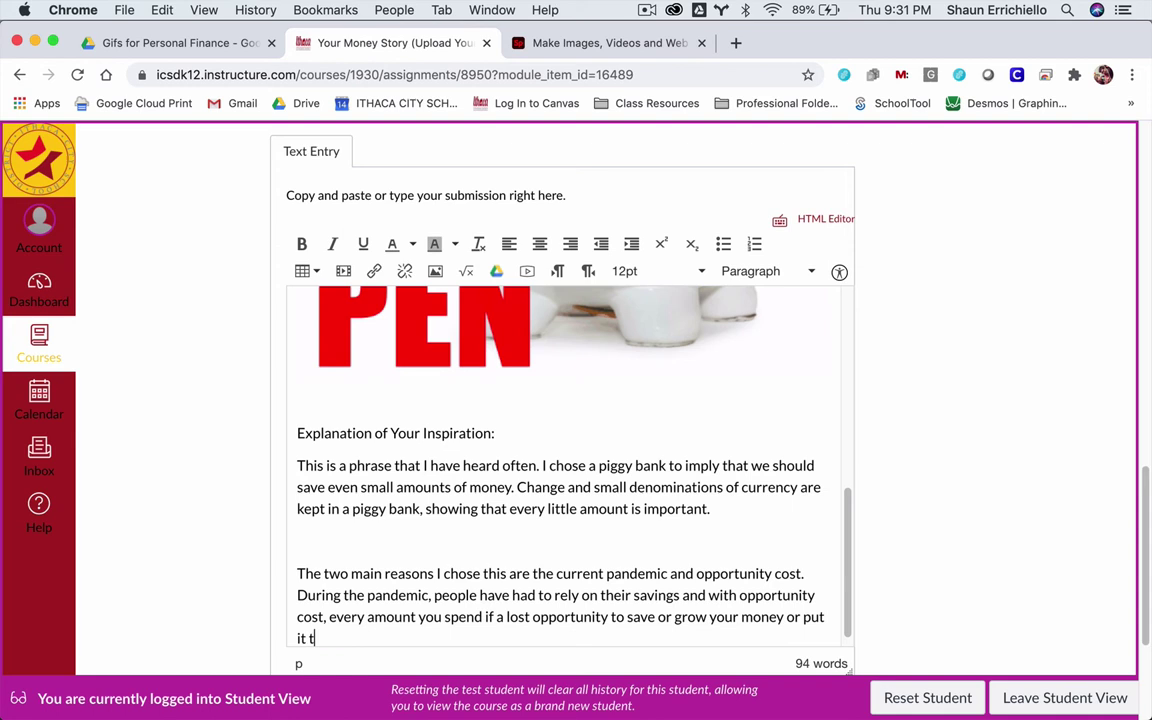
{"action": "type", "text": "owards something you need."}
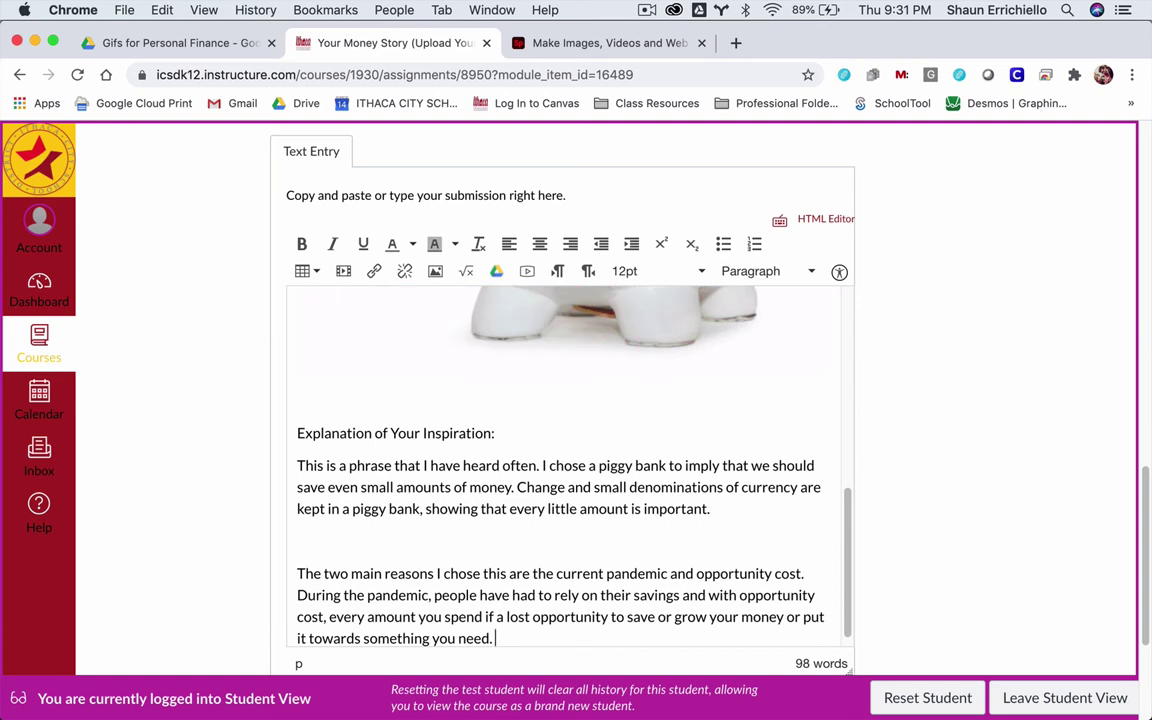
- Add the $20,000 versus $15,000 car example about saving the $5,000 difference, ending 'save that amount.'
{"action": "type", "text": "For example"}
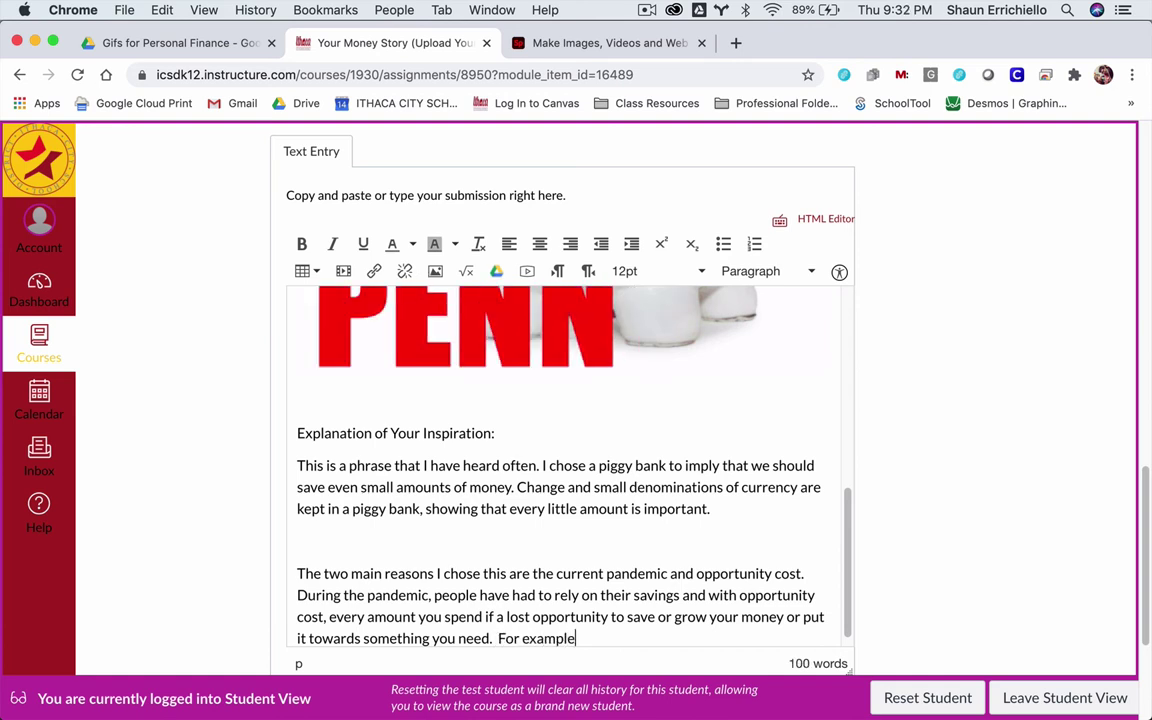
{"action": "type", "text": ", if yo"}
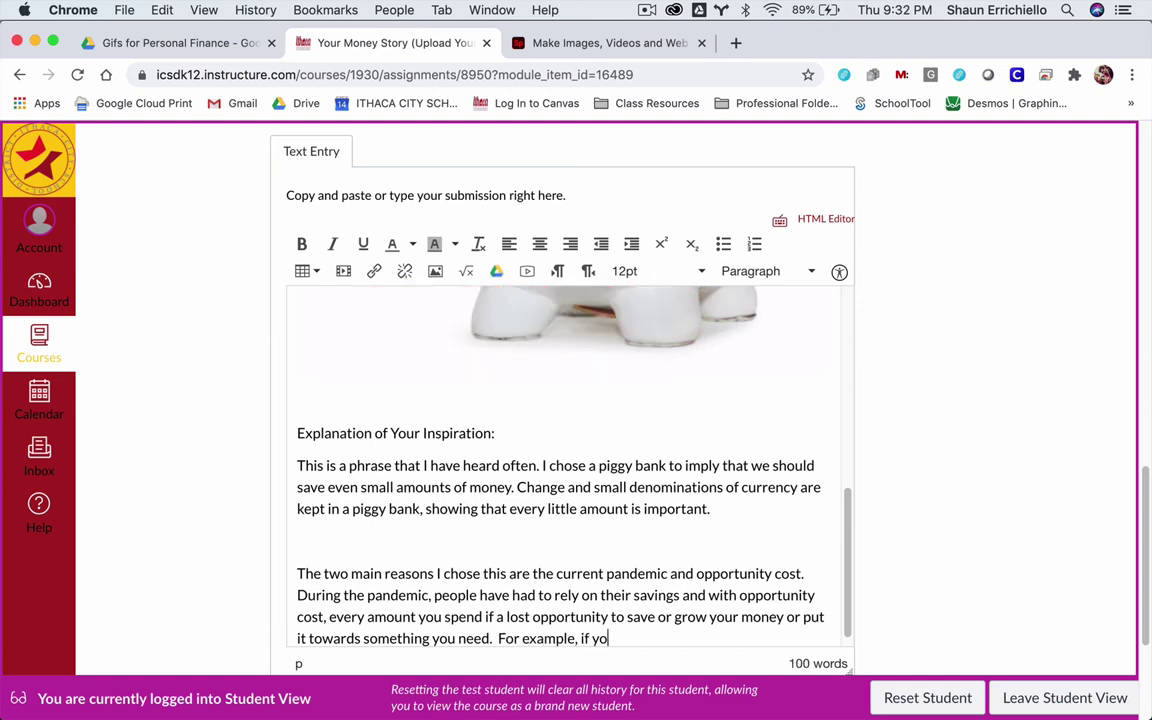
{"action": "type", "text": "u spend $2"}
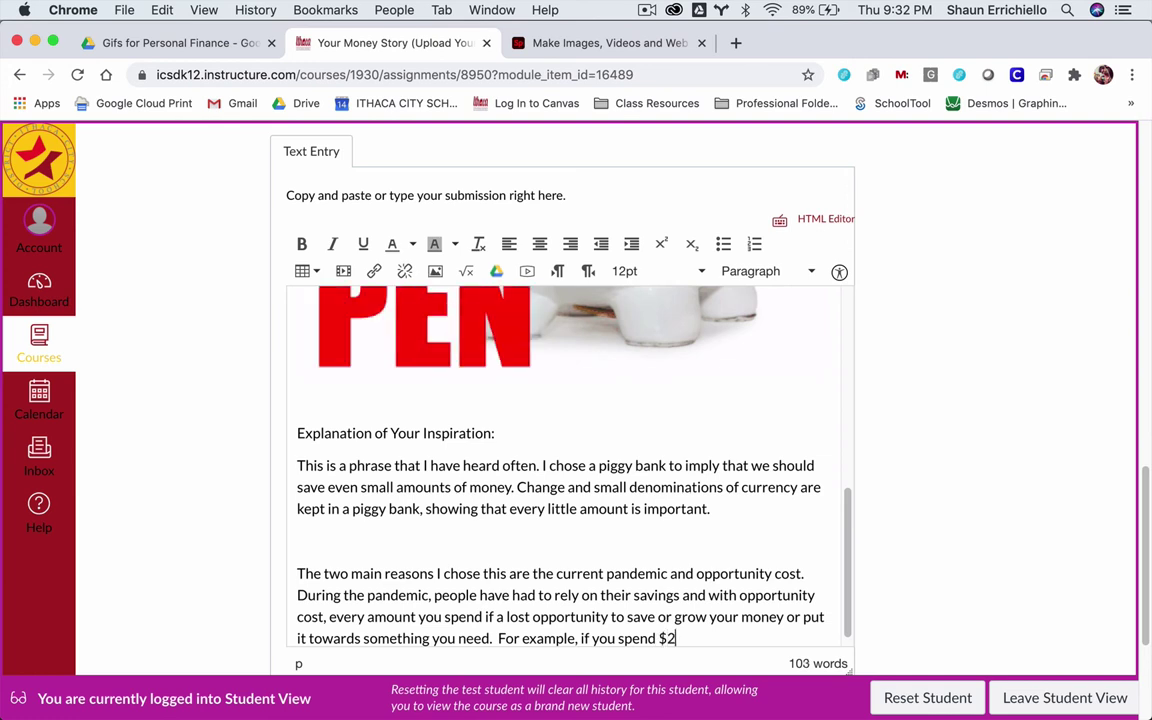
{"action": "type", "text": "0,000"}
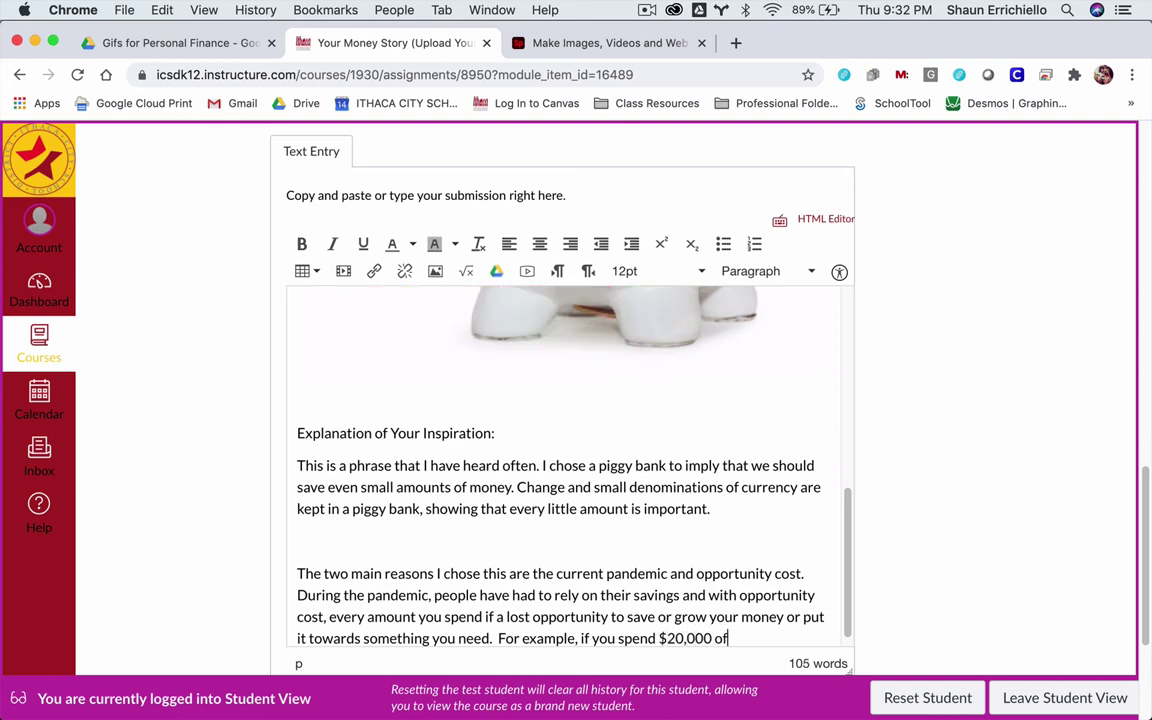
{"action": "type", "text": " on a car in"}
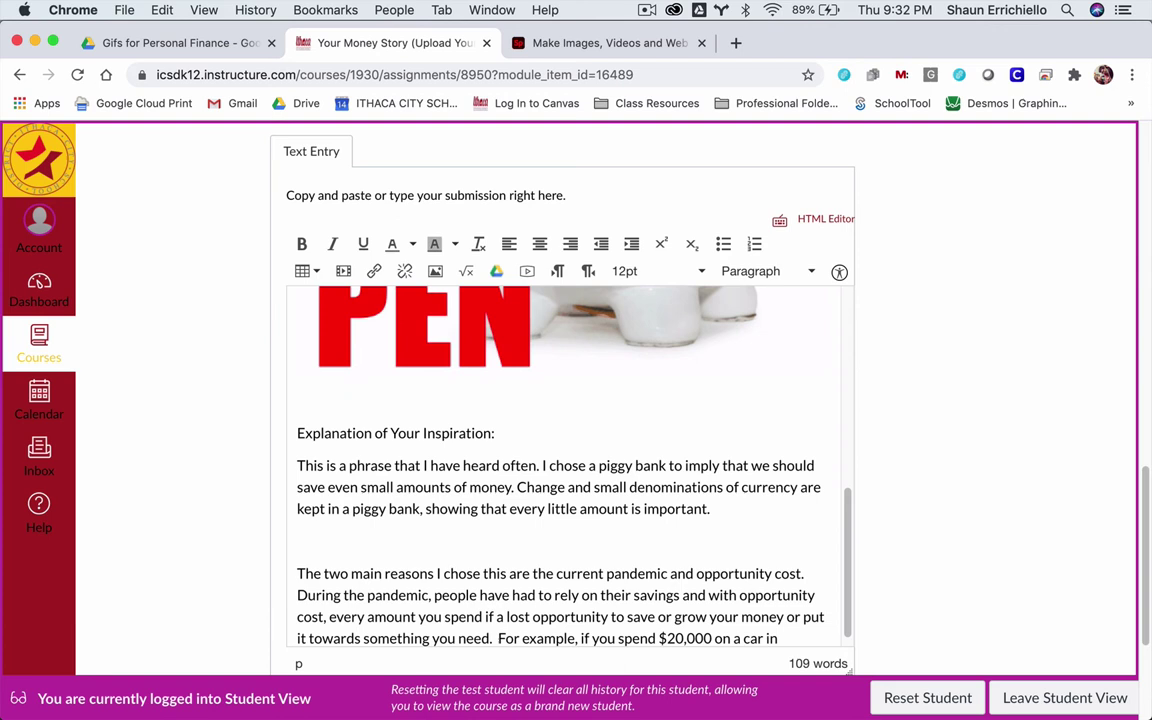
{"action": "type", "text": "stead of $1"}
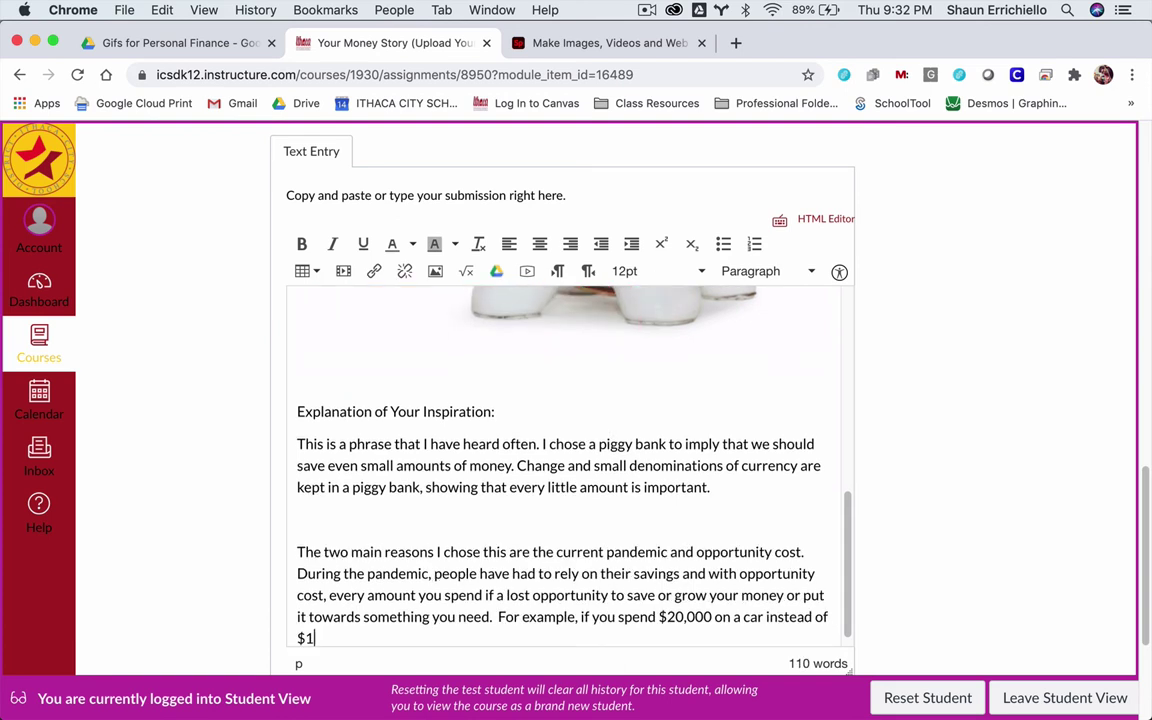
{"action": "type", "text": "5,000"}
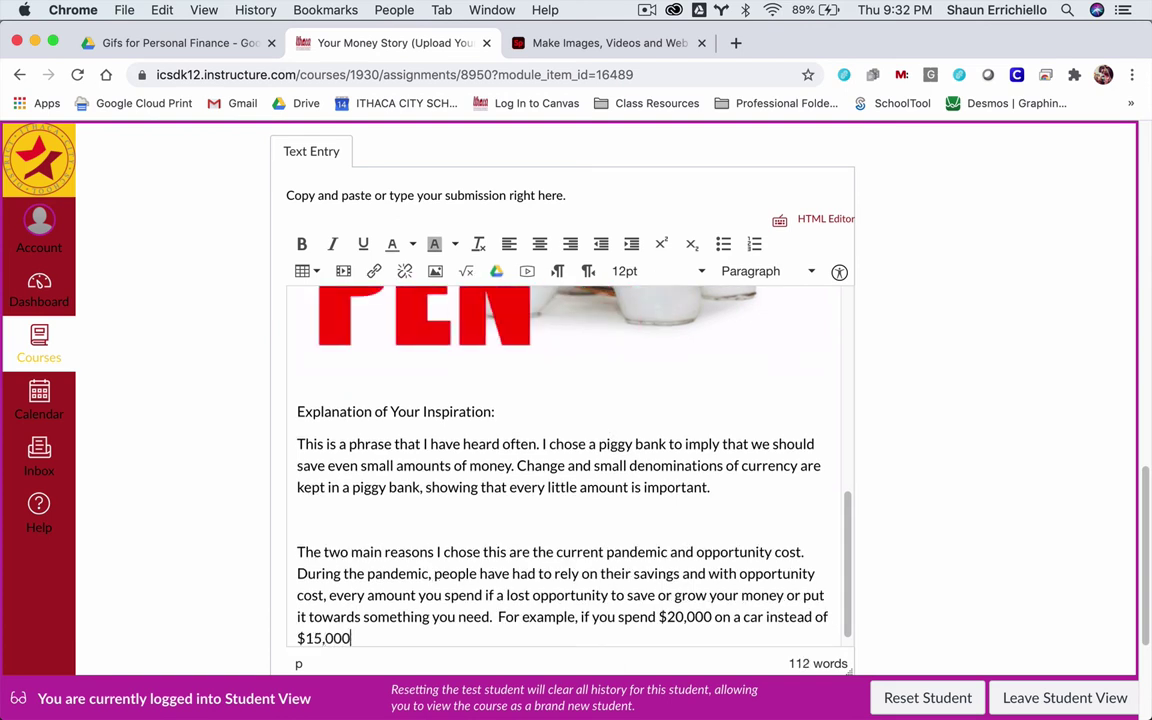
{"action": "type", "text": ", you ar"}
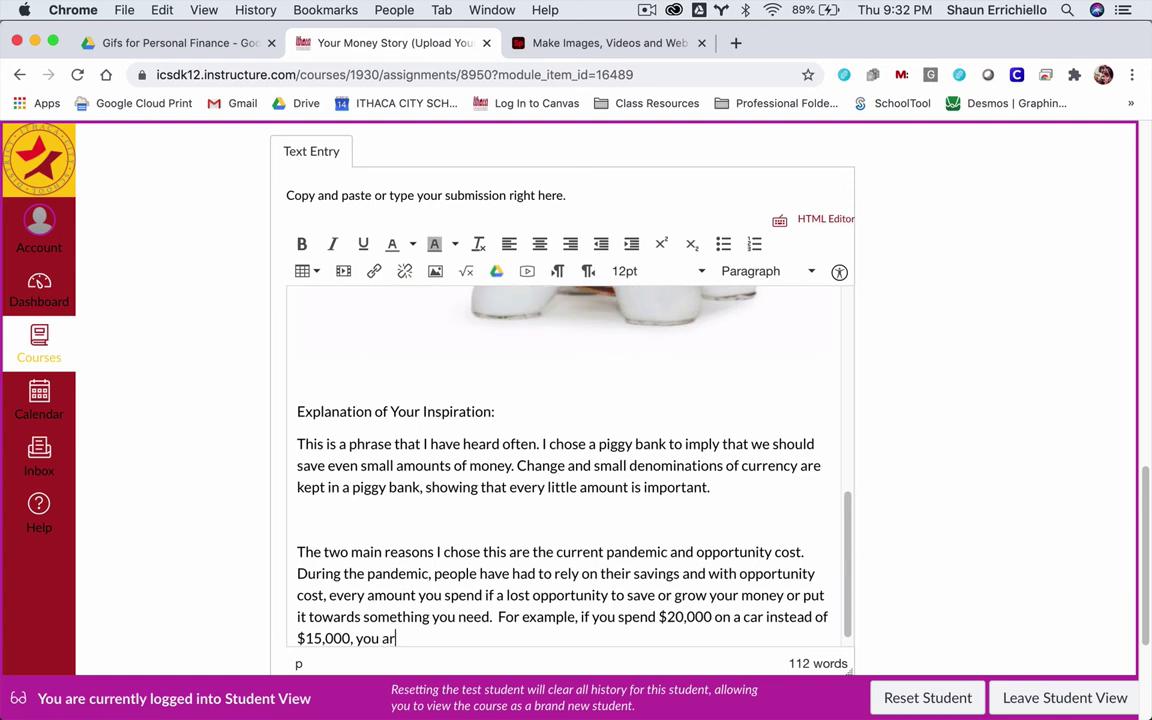
{"action": "type", "text": "e losing the abi"}
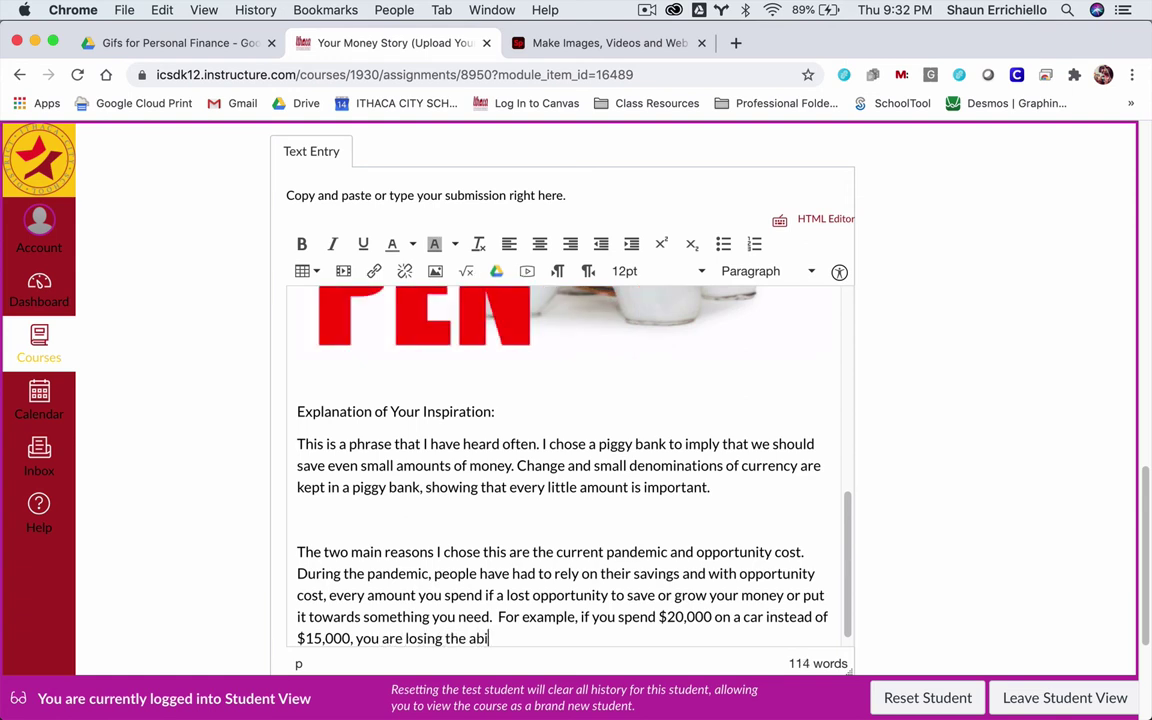
{"action": "type", "text": "lity to "}
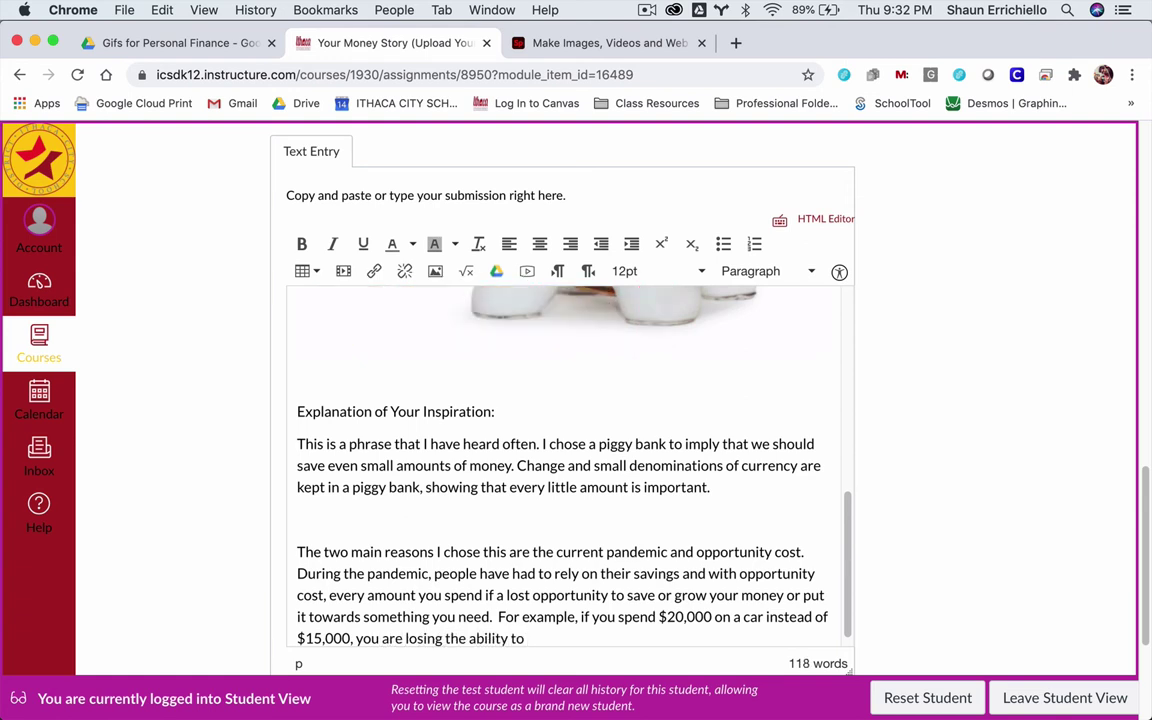
{"action": "type", "text": "invest or save the"}
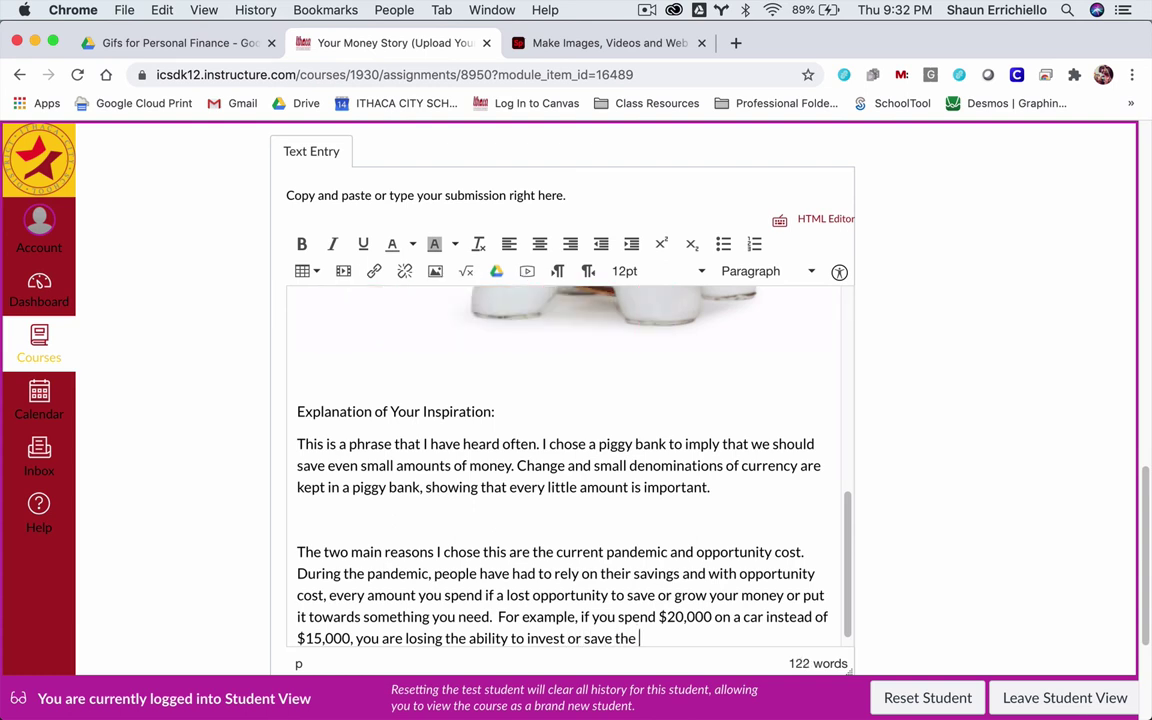
{"action": "type", "text": " %"}
{"action": "key", "text": "BackSpace"}
{"action": "type", "text": "$5"}
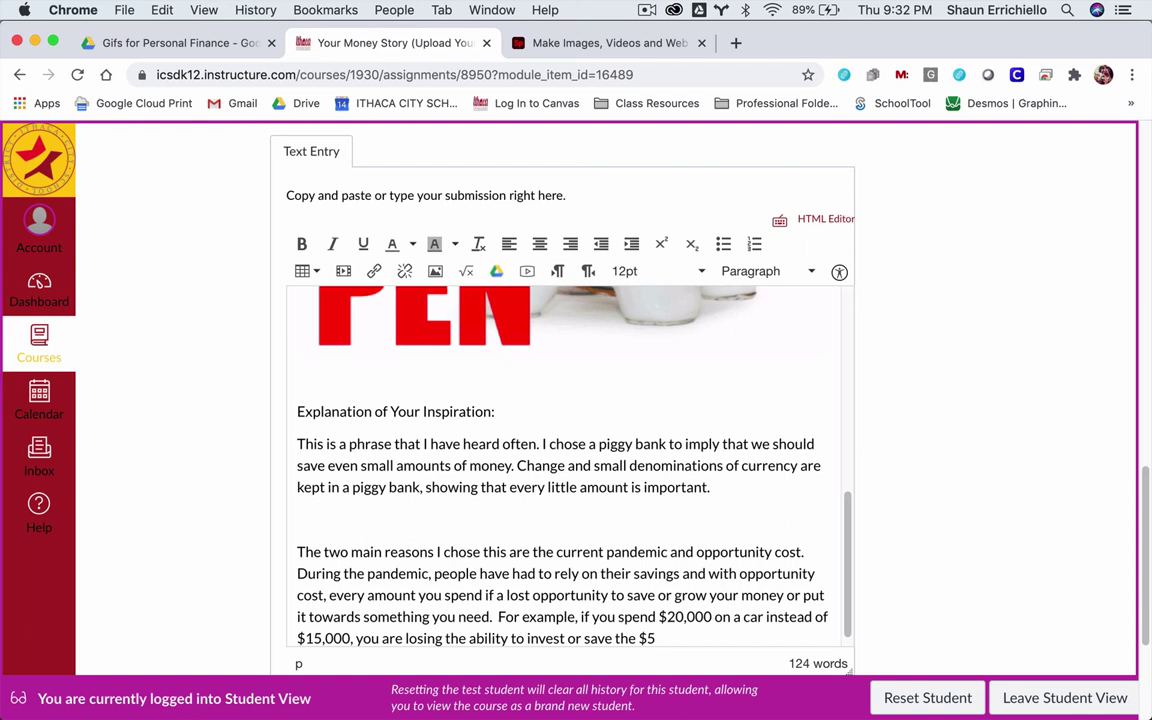
{"action": "type", "text": ",000 differ"}
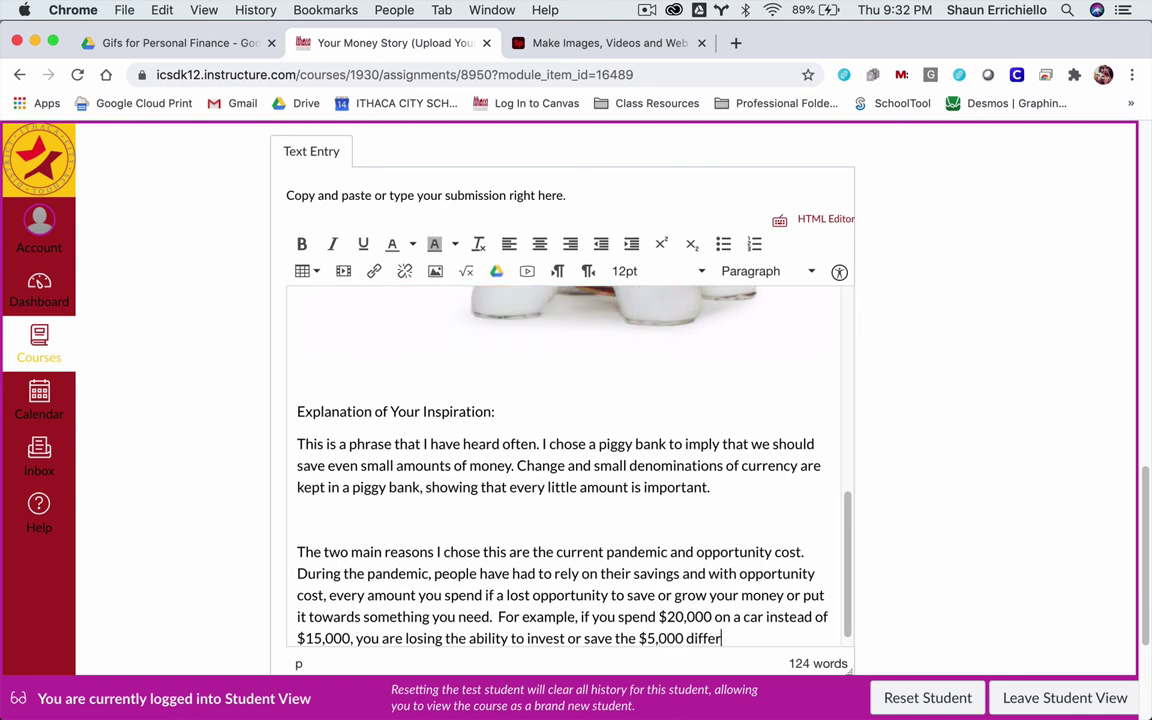
{"action": "type", "text": "ence or at "}
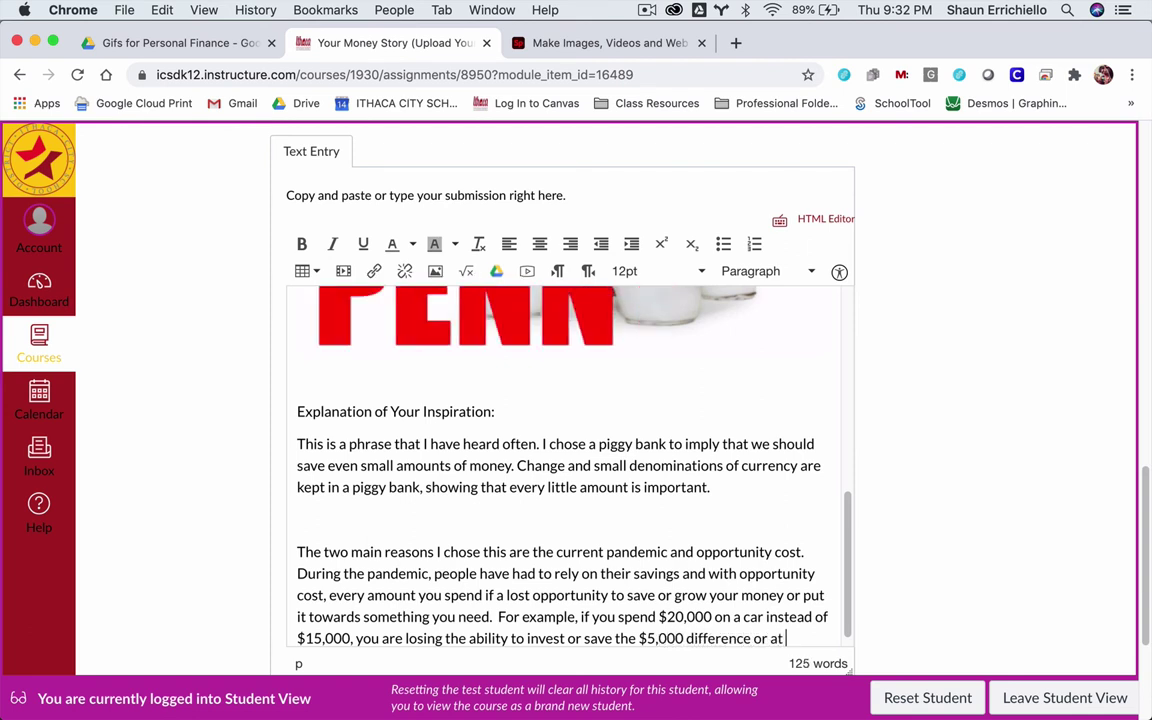
{"action": "type", "text": "the"}
{"action": "key", "text": "BackSpace"}
{"action": "key", "text": "BackSpace"}
{"action": "key", "text": "BackSpace"}
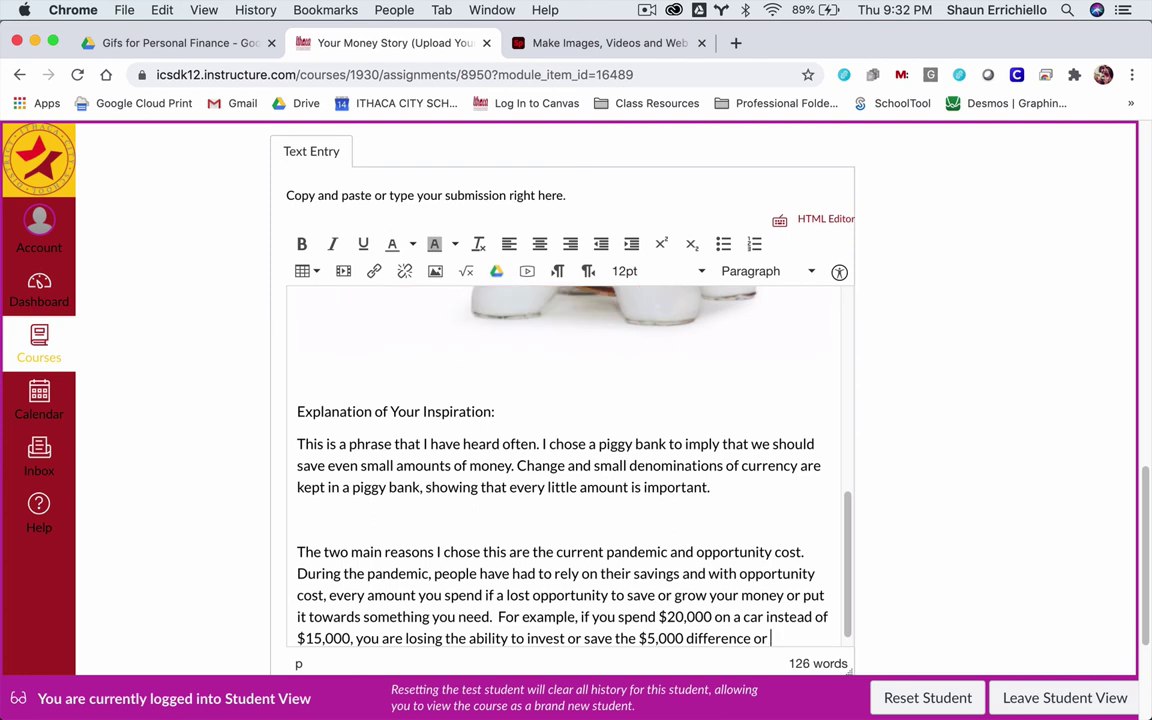
{"action": "type", "text": "save that amount"}
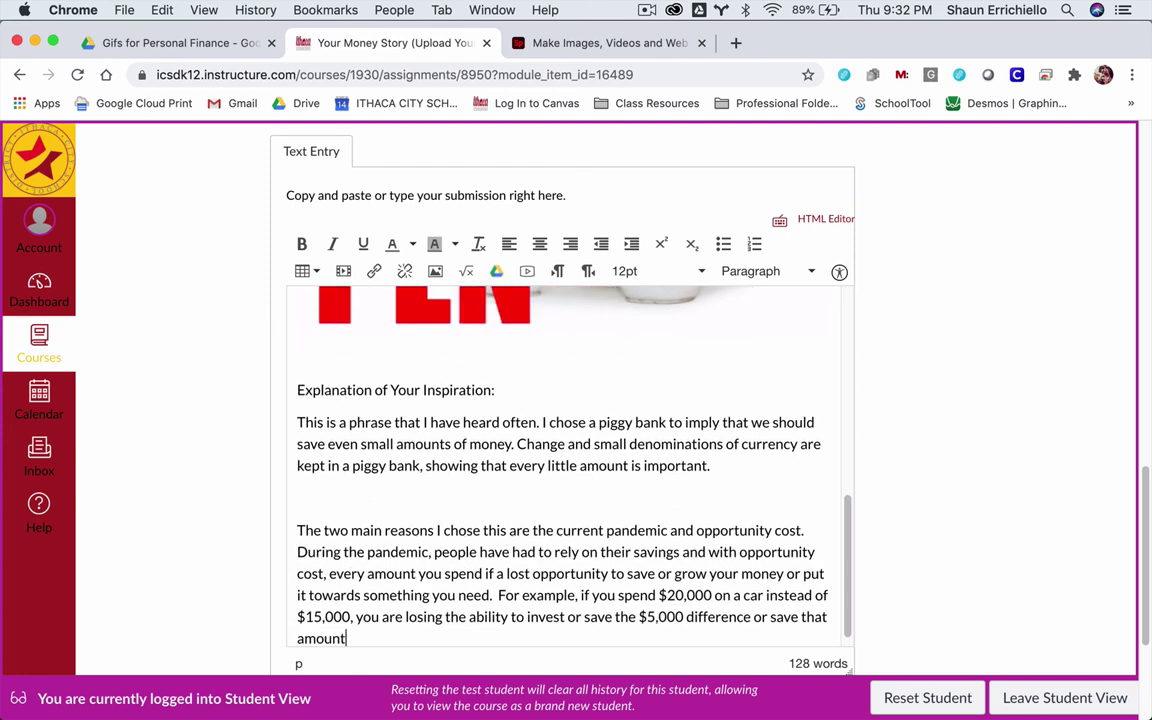
{"action": "type", "text": "."}
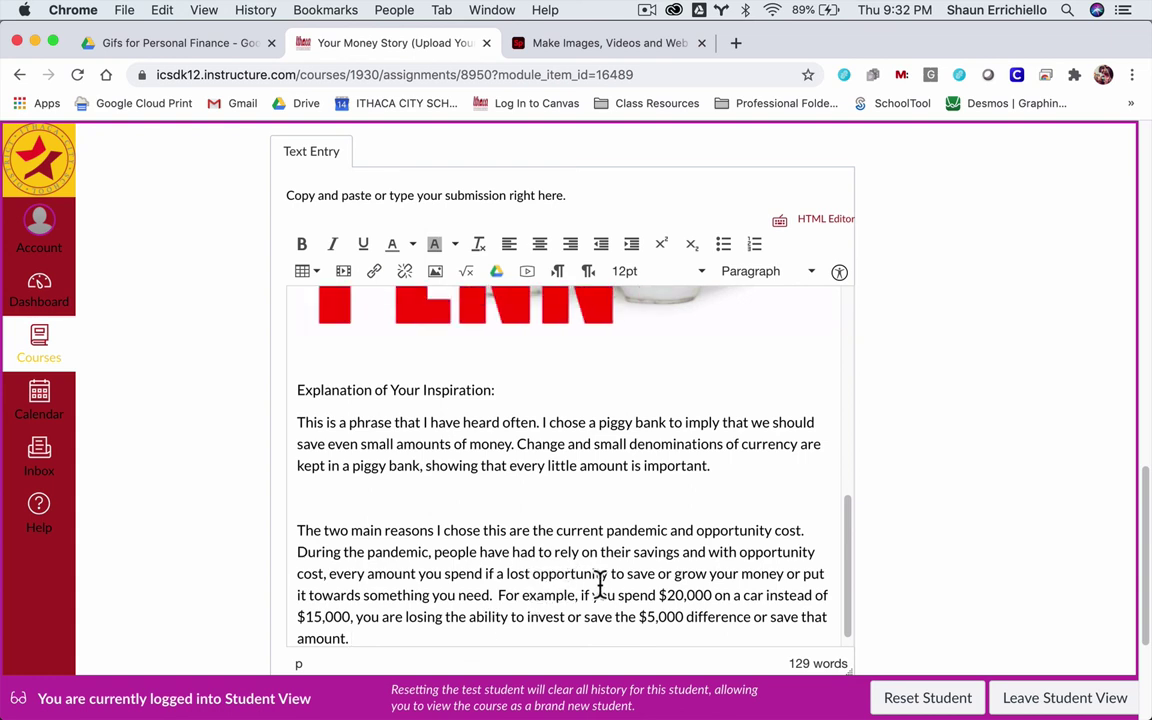
- Highlight the $5,000 amount in the second paragraph
{"action": "left_click_drag", "start_coordinate": [639, 617], "coordinate": [683, 617]}
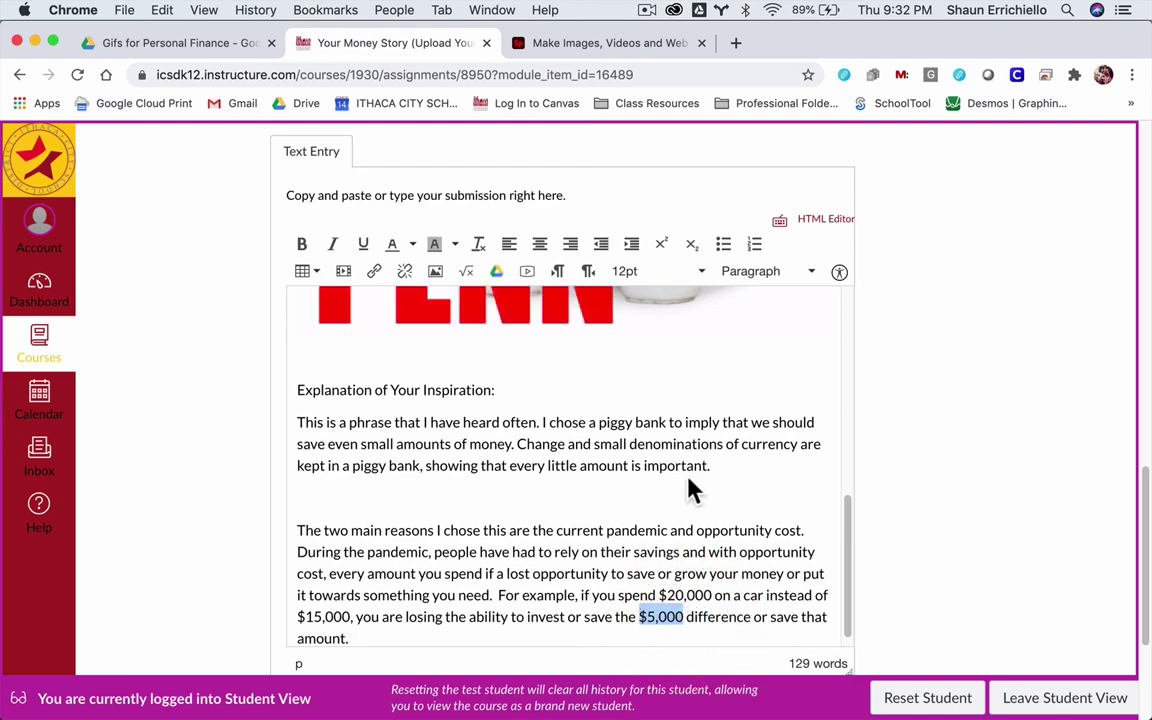
{"action": "scroll", "coordinate": [670, 462], "scroll_direction": "down", "scroll_amount": 1}
{"action": "scroll", "coordinate": [895, 442], "scroll_direction": "down", "scroll_amount": 3}
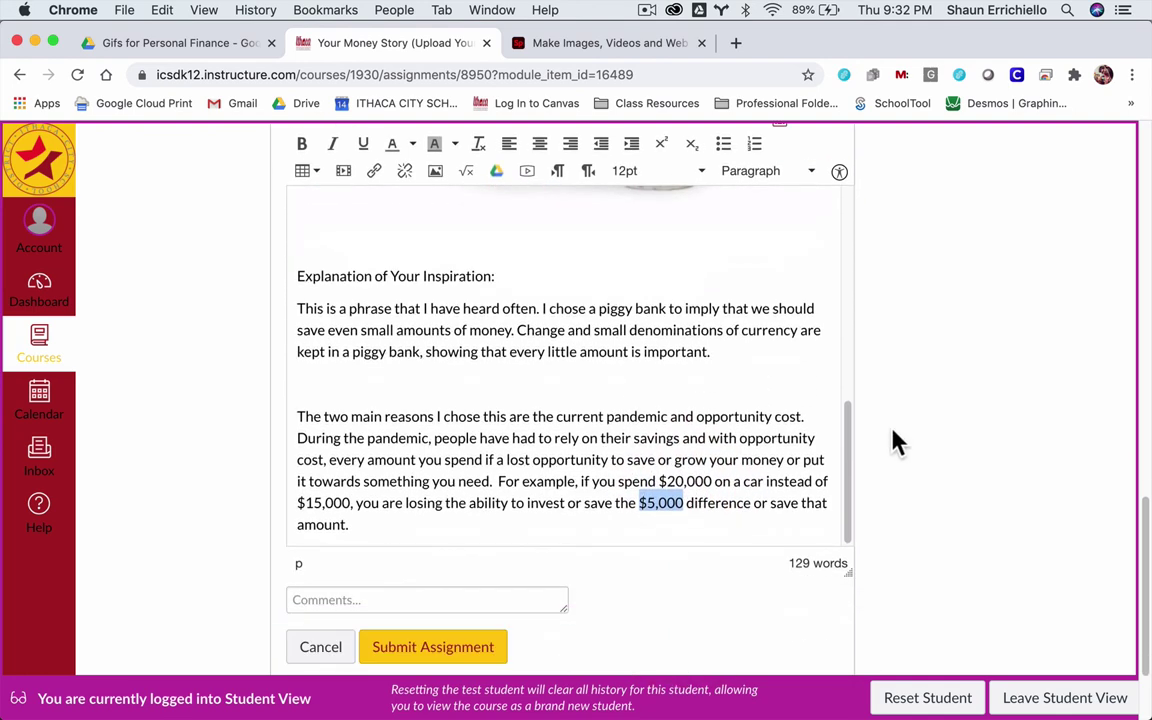
{"action": "scroll", "coordinate": [895, 442], "scroll_direction": "down", "scroll_amount": 2}
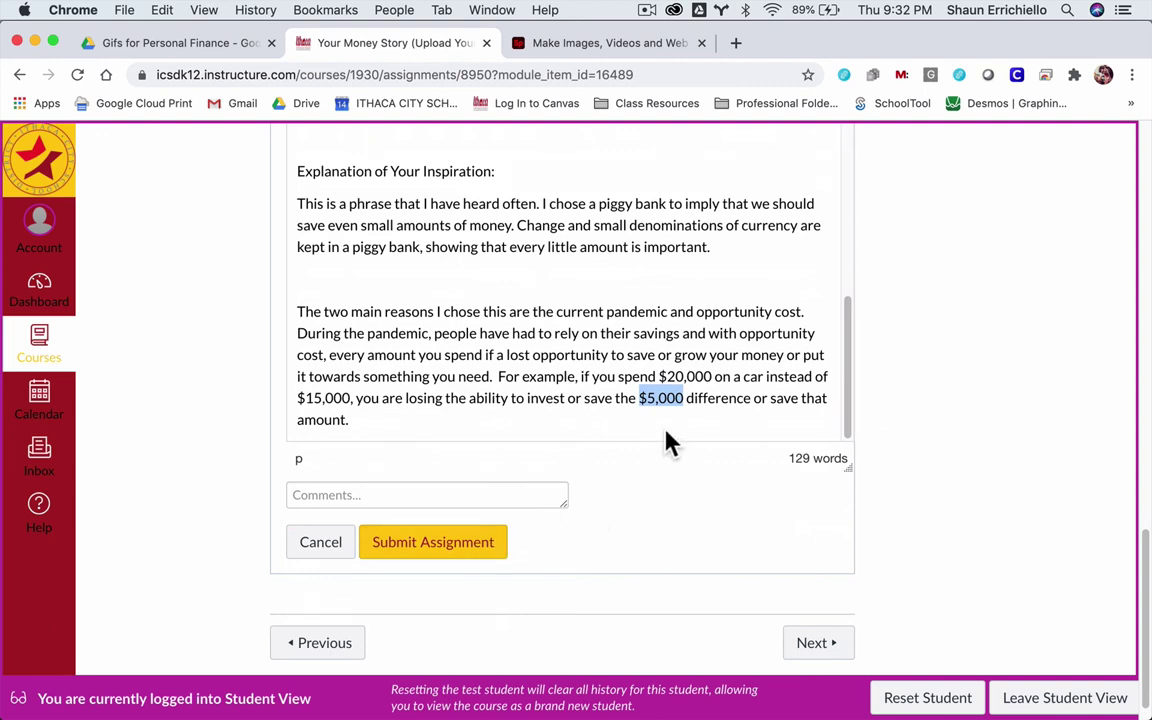
- Stretch the editor taller, then move browser zoom from 90% back to 100%
{"action": "left_click_drag", "start_coordinate": [851, 465], "coordinate": [920, 545]}
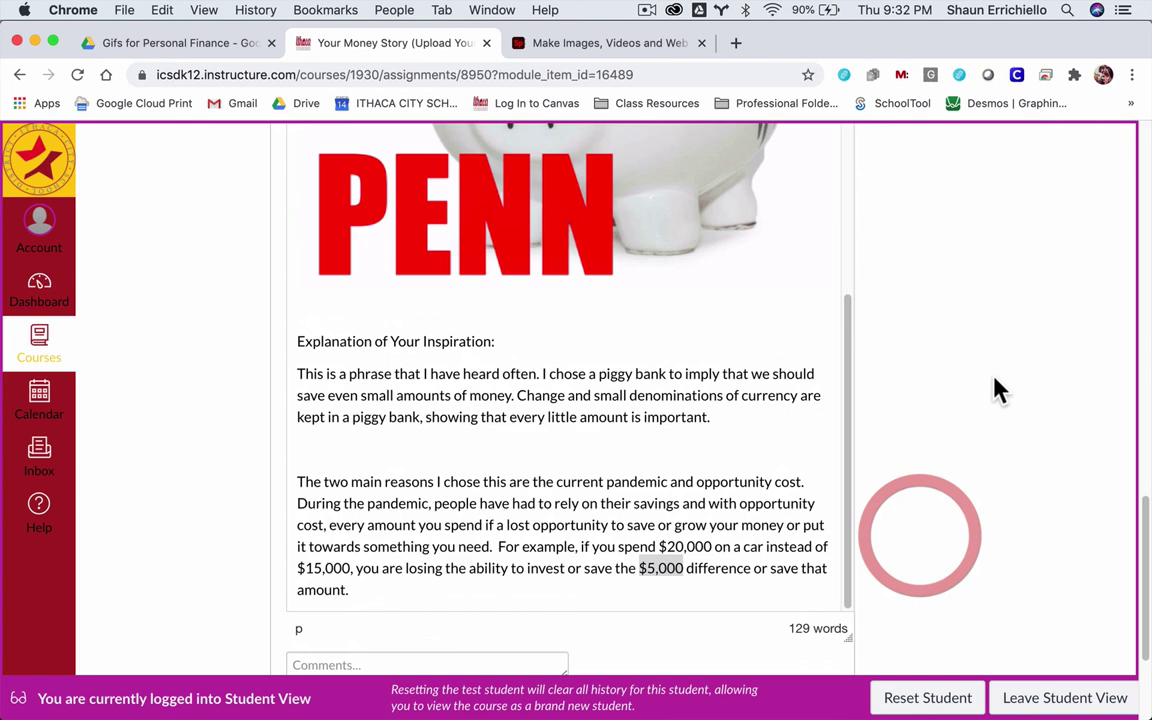
{"action": "key", "text": "super+minus"}
{"action": "key", "text": "super+minus"}
{"action": "key", "text": "super+minus"}
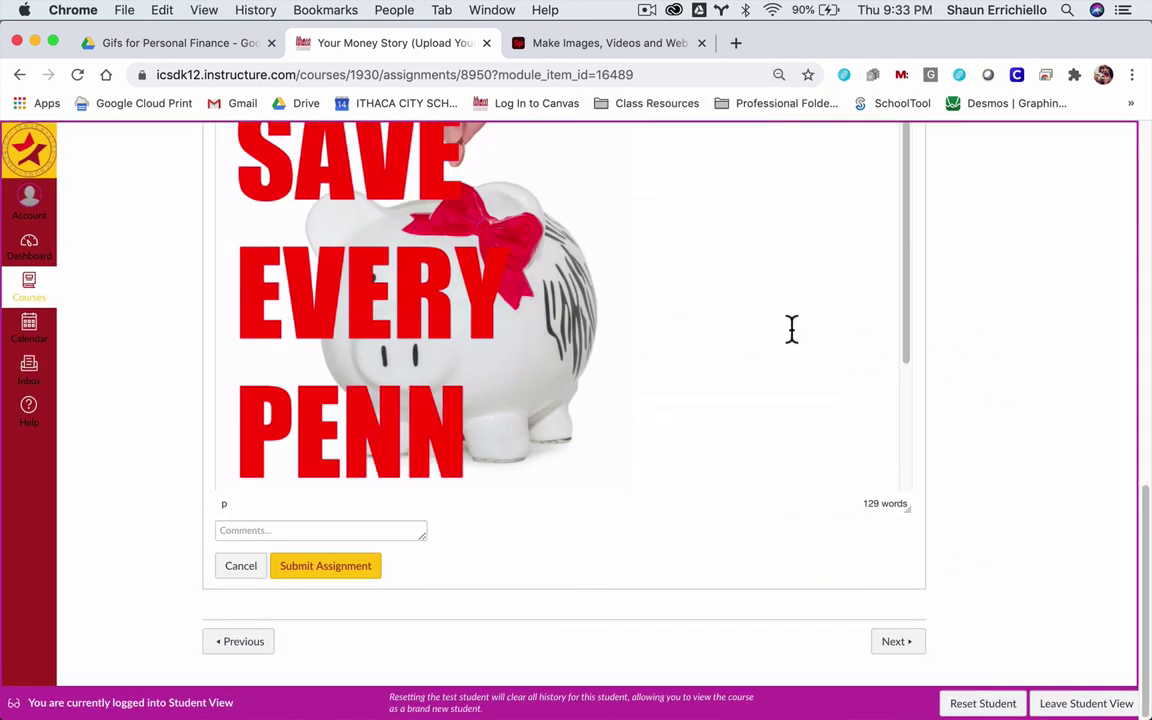
{"action": "scroll", "coordinate": [793, 326], "scroll_direction": "down", "scroll_amount": 1}
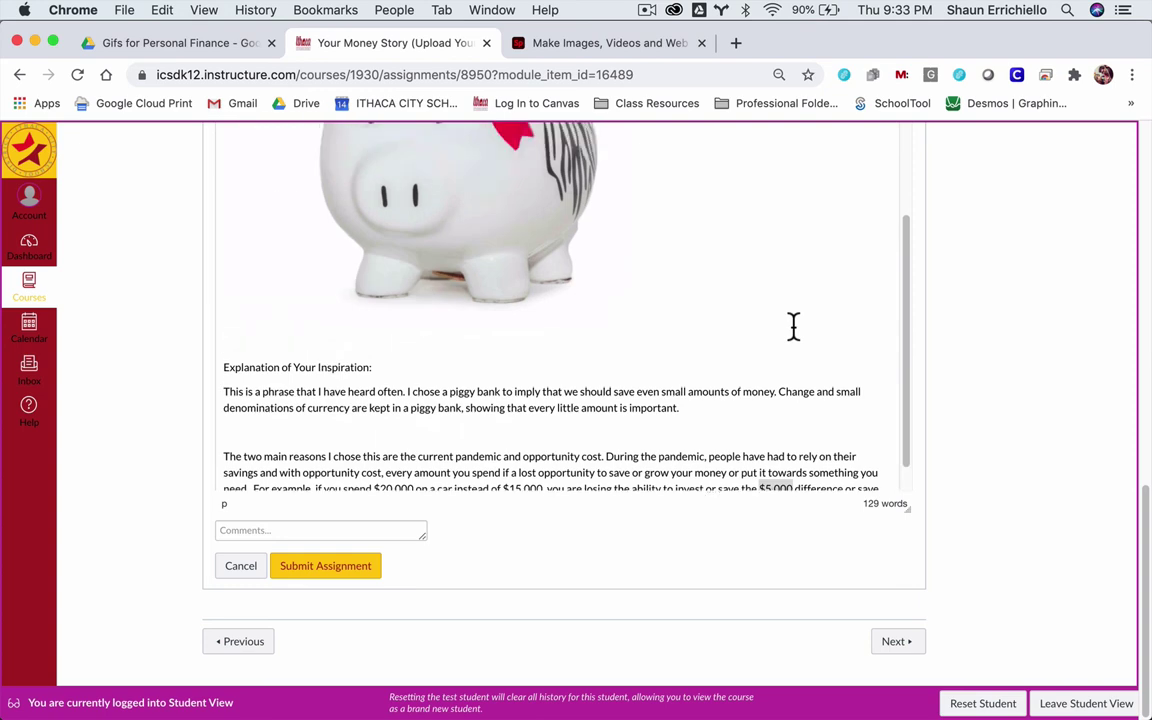
{"action": "scroll", "coordinate": [793, 326], "scroll_direction": "up", "scroll_amount": 3}
{"action": "scroll", "coordinate": [793, 326], "scroll_direction": "down", "scroll_amount": 2}
{"action": "scroll", "coordinate": [792, 327], "scroll_direction": "up", "scroll_amount": 4}
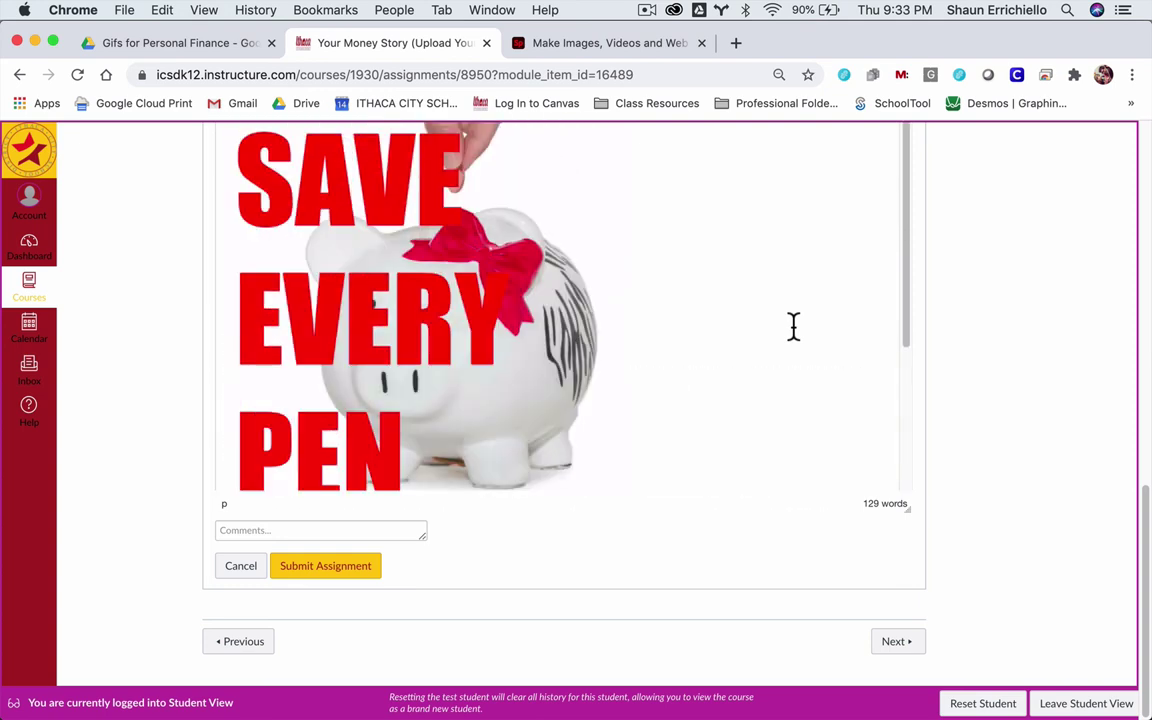
{"action": "key", "text": "super+0"}
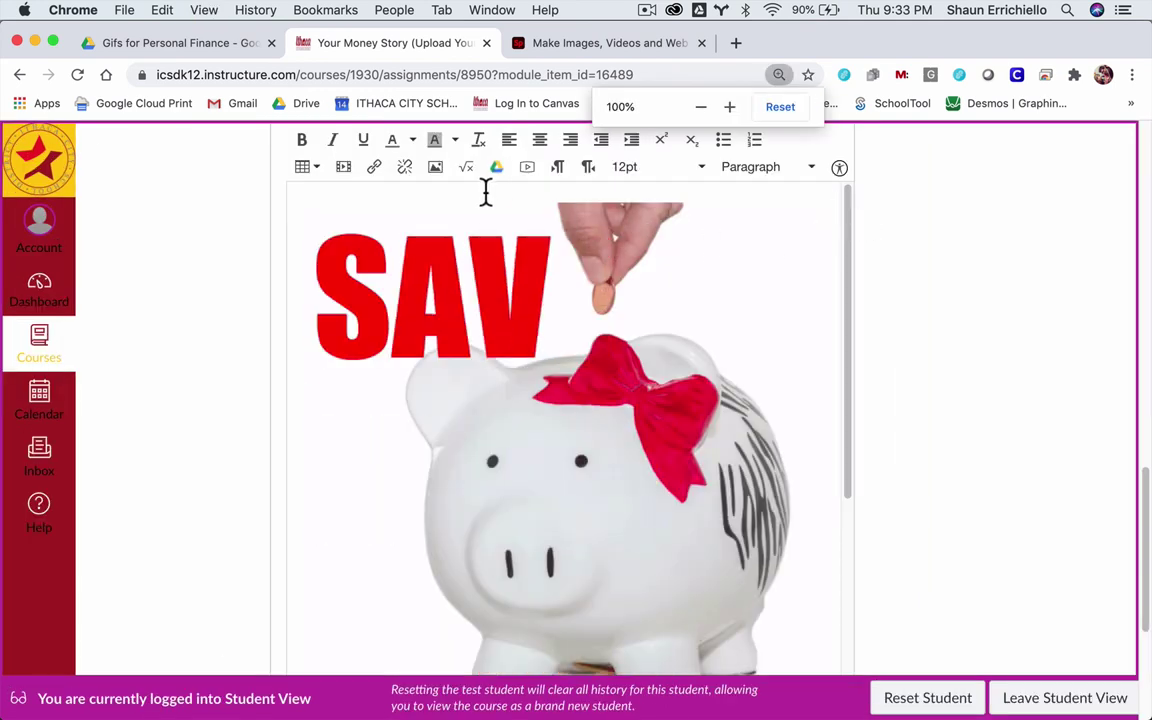
- Resize the piggy-bank GIF from 593 to 200 by 200 pixels in its image properties
{"action": "left_click", "coordinate": [449, 268]}
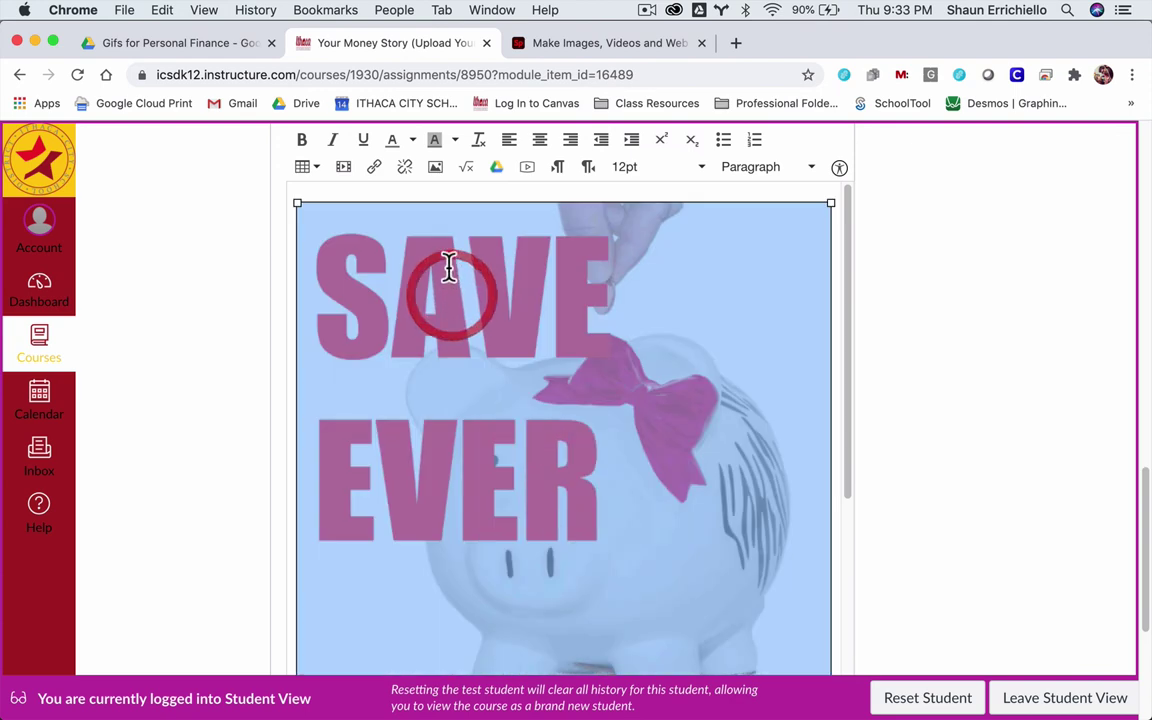
{"action": "left_click", "coordinate": [437, 168]}
{"action": "left_click_drag", "start_coordinate": [488, 579], "coordinate": [437, 579]}
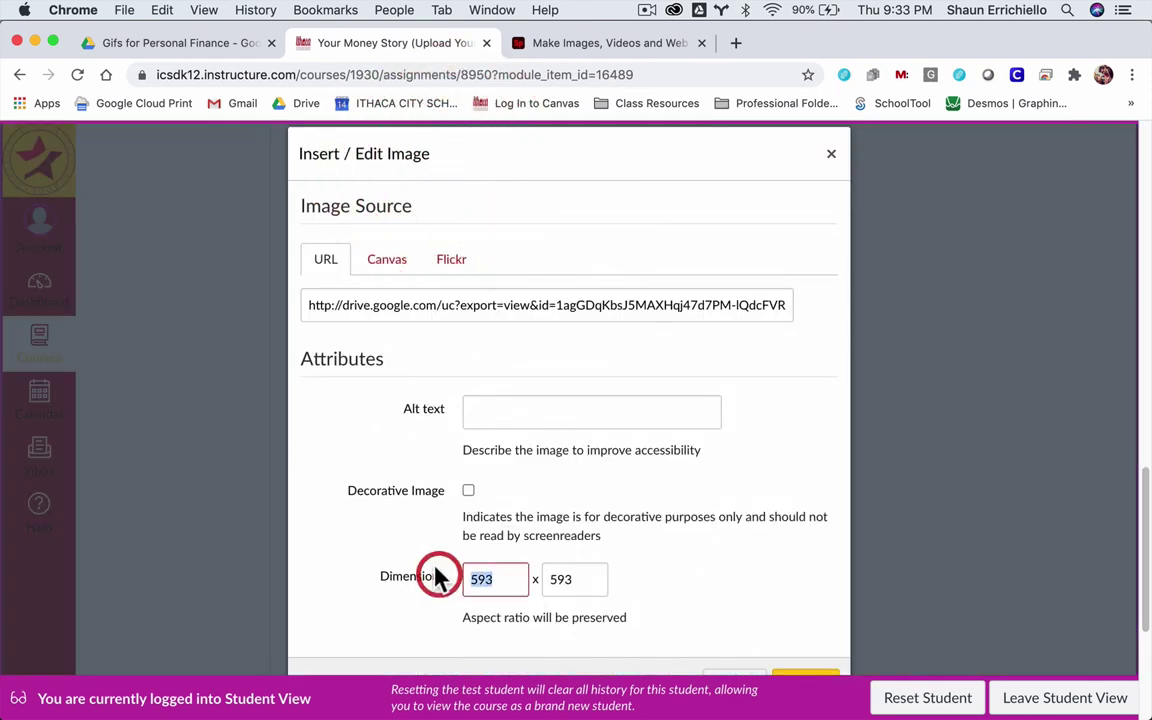
{"action": "type", "text": "200"}
{"action": "key", "text": "Tab"}
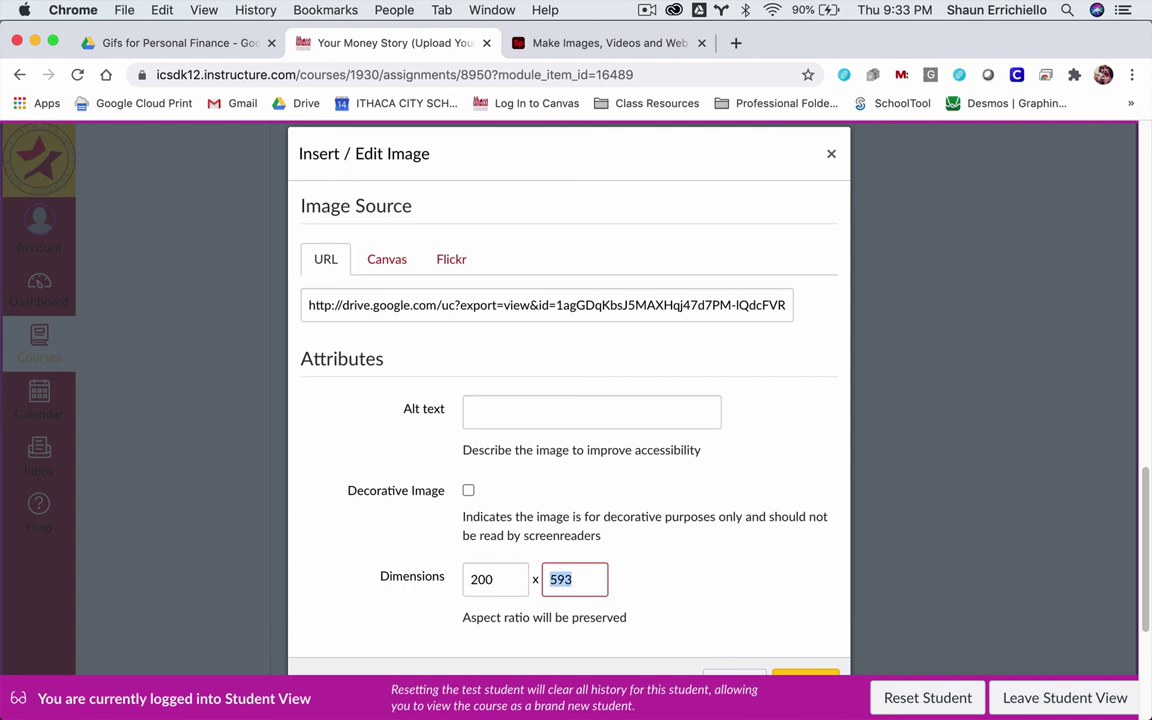
{"action": "type", "text": "200"}
{"action": "scroll", "coordinate": [468, 556], "scroll_direction": "down", "scroll_amount": 1}
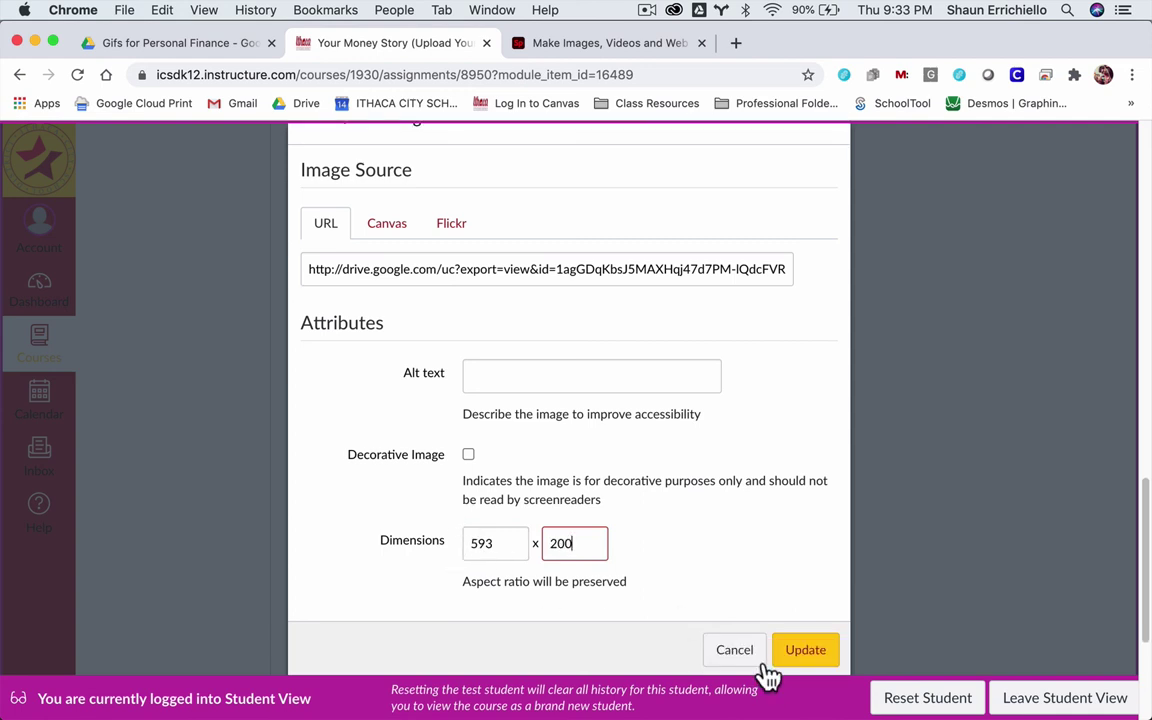
{"action": "left_click", "coordinate": [790, 662]}
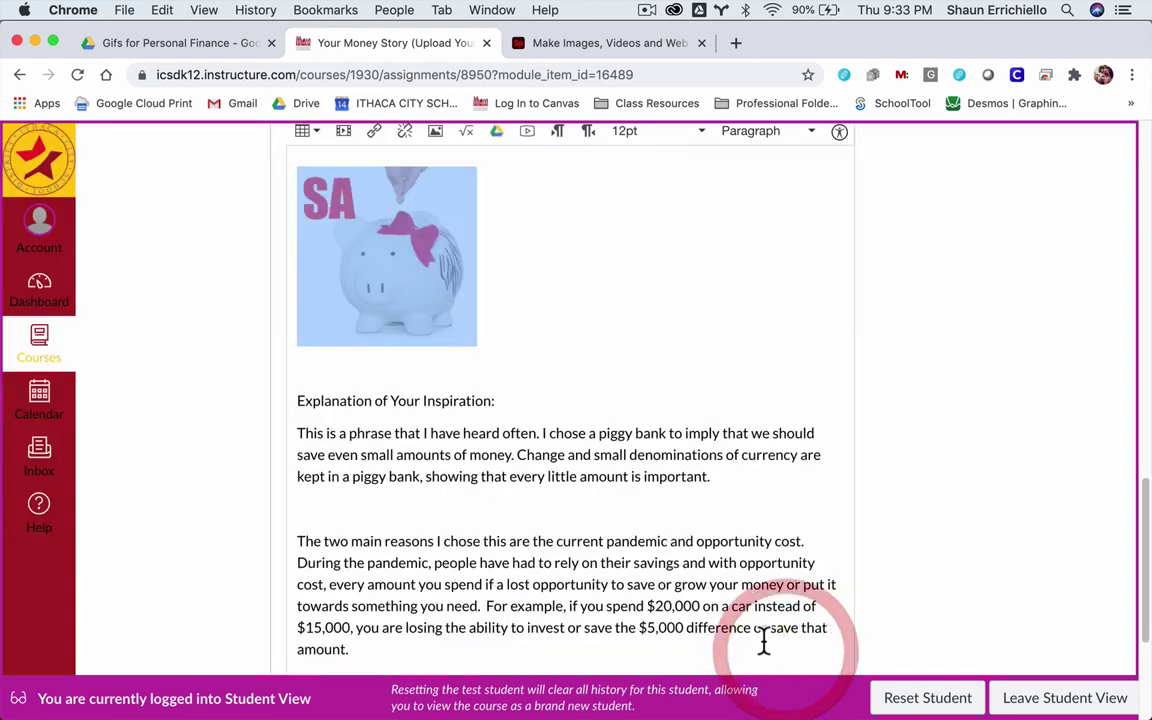
- Deselect the GIF and screenshot the region covering it and both explanation paragraphs
{"action": "left_click", "coordinate": [1008, 375]}
{"action": "left_click", "coordinate": [820, 307]}
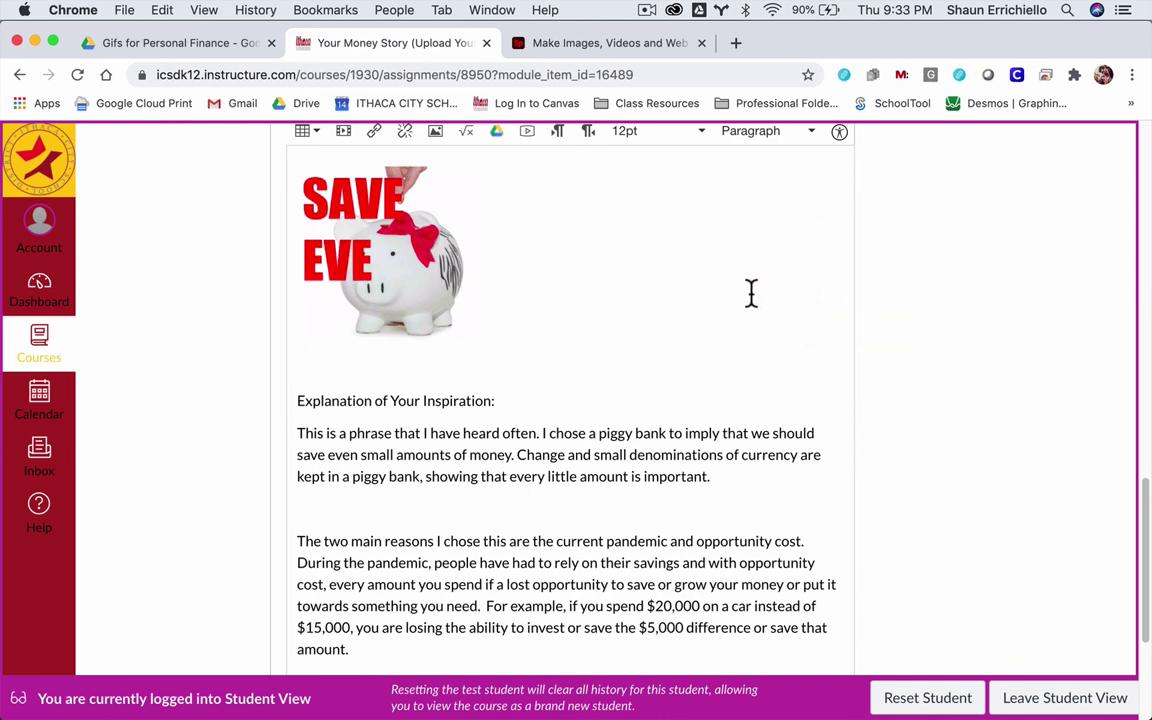
{"action": "key", "text": "super+shift+4"}
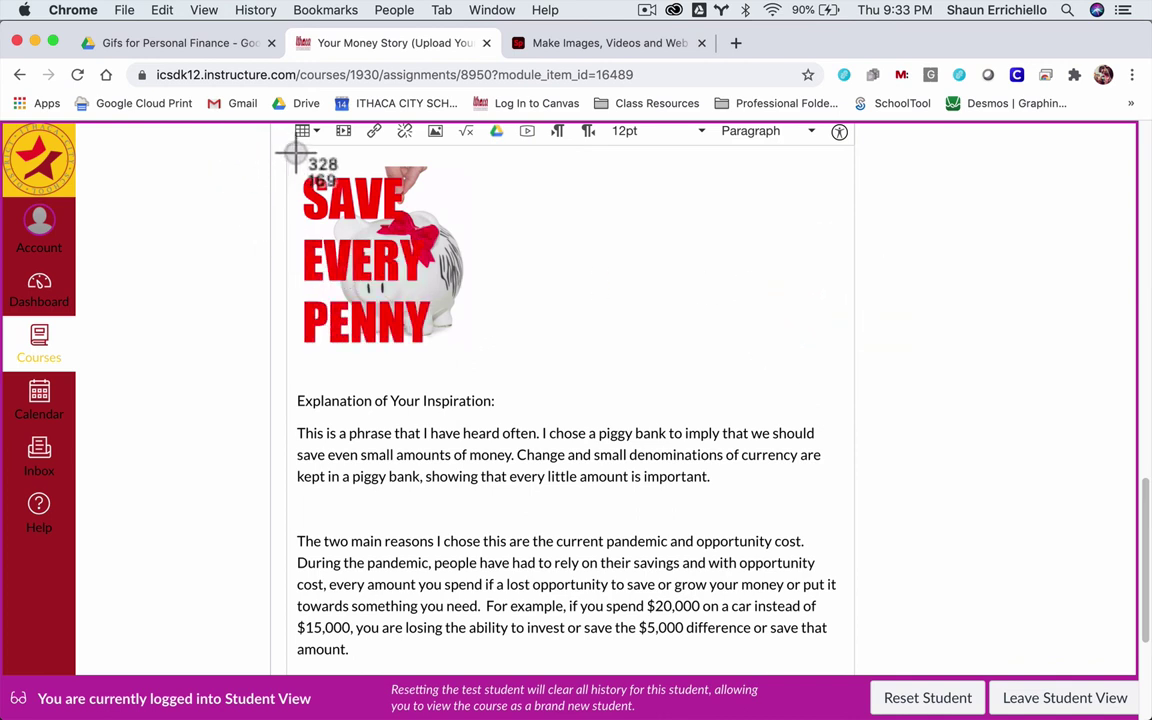
{"action": "left_click_drag", "start_coordinate": [291, 152], "coordinate": [845, 680]}
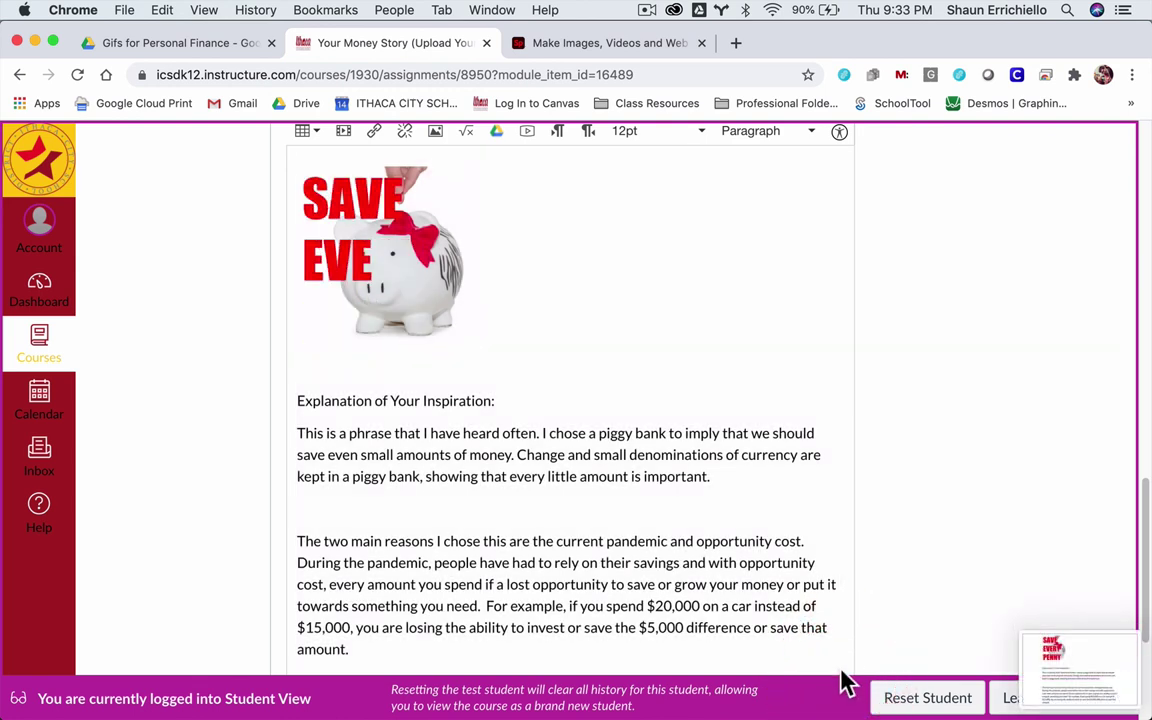